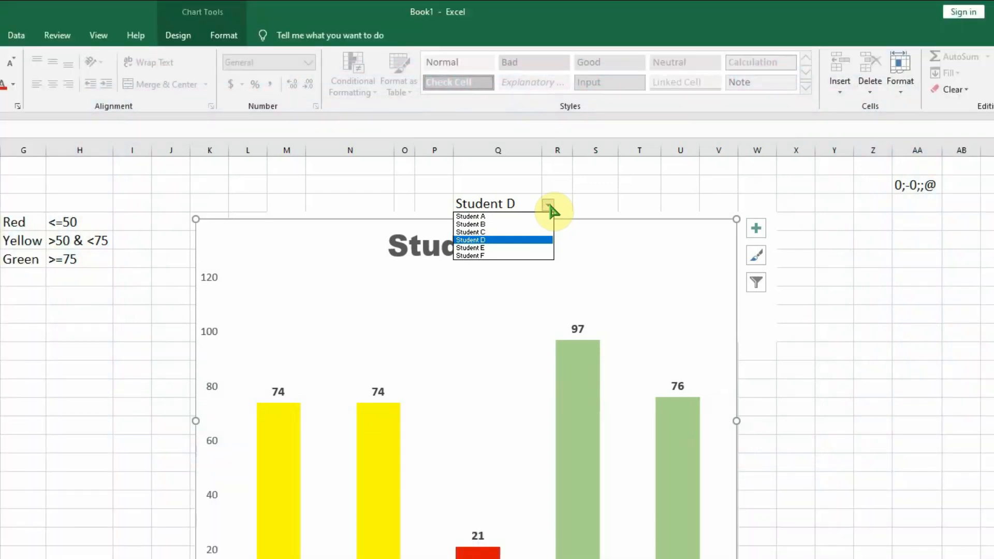
# Switch the chart's student selector on Sheet2 to Student A, C, D, E and F in turn to view each student's marks.
pyautogui.click(524, 216)
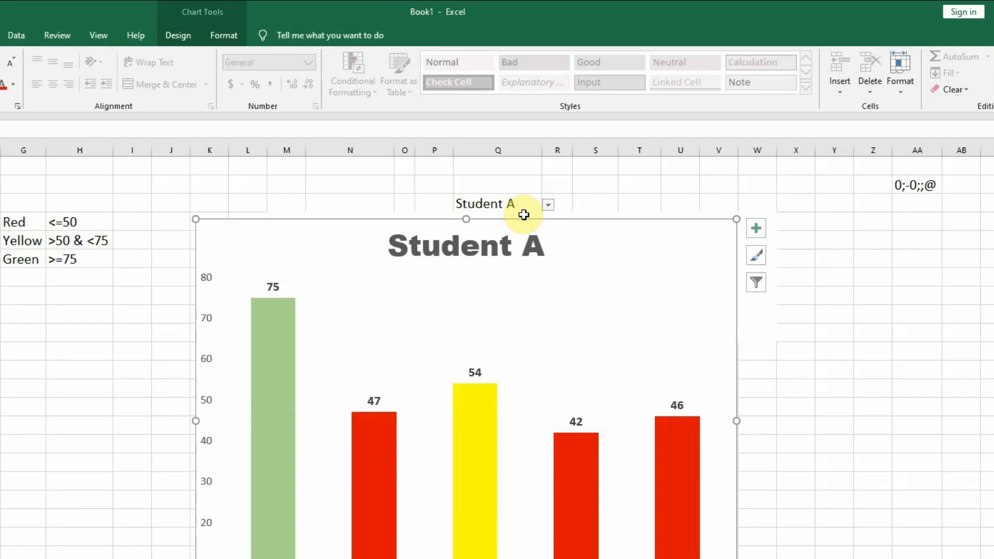
pyautogui.click(548, 205)
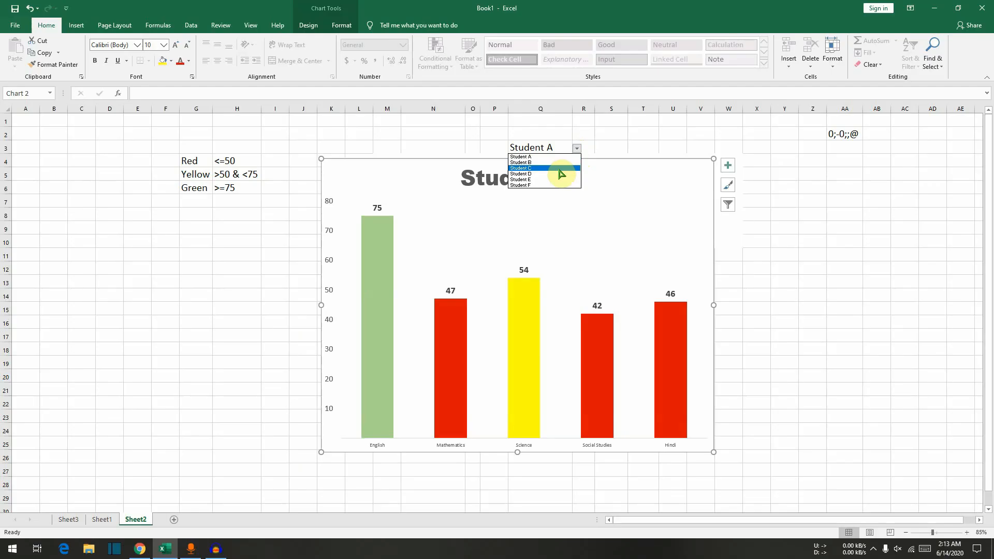
pyautogui.click(524, 233)
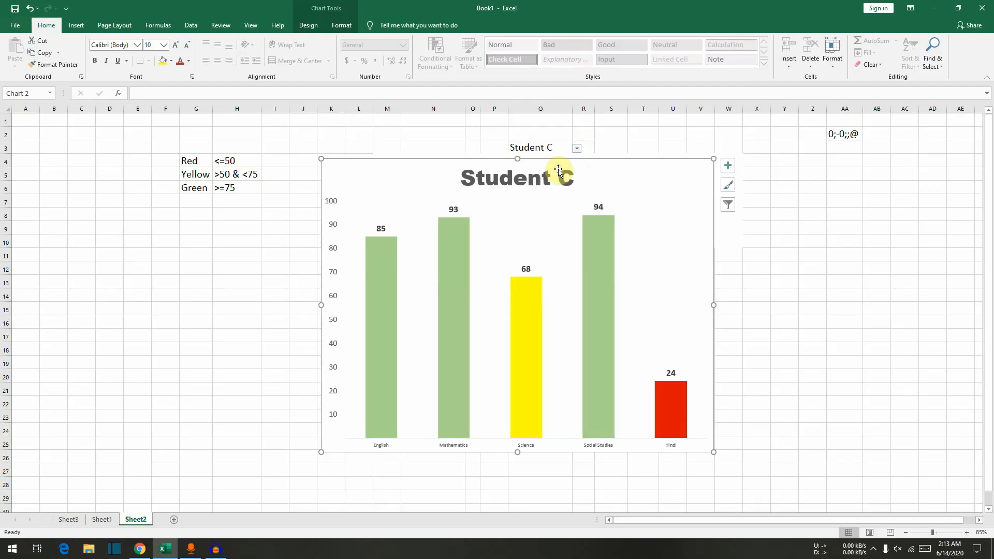
pyautogui.click(576, 148)
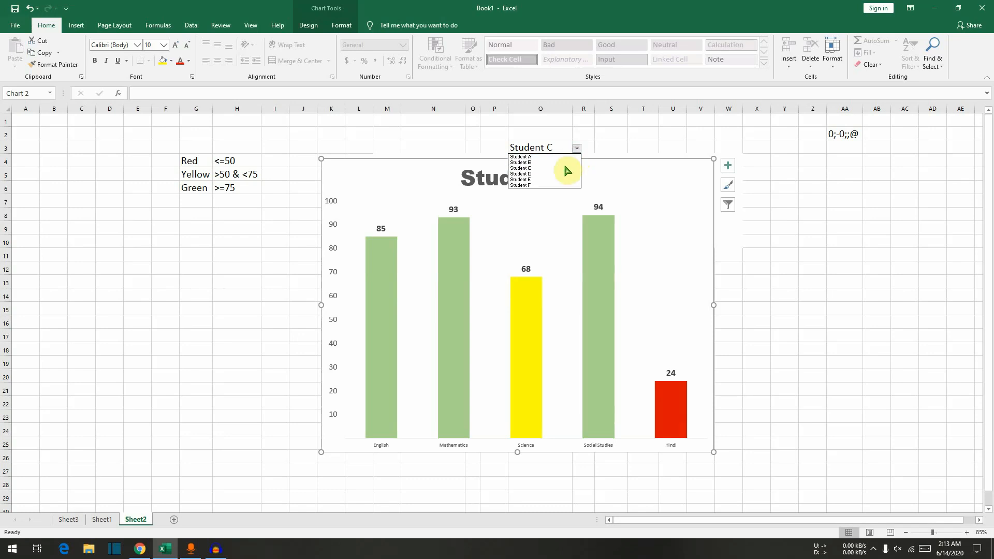
pyautogui.click(562, 174)
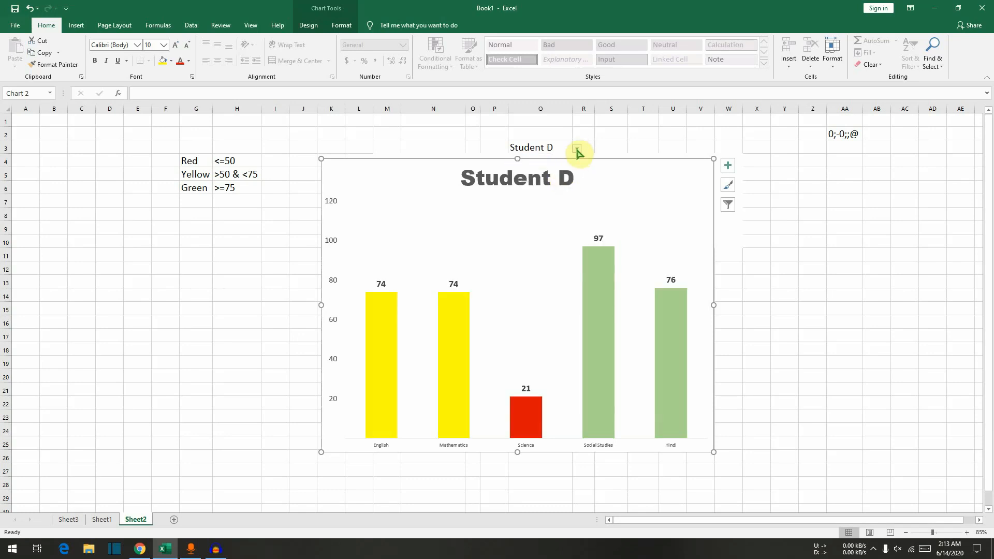
pyautogui.click(577, 149)
pyautogui.click(553, 180)
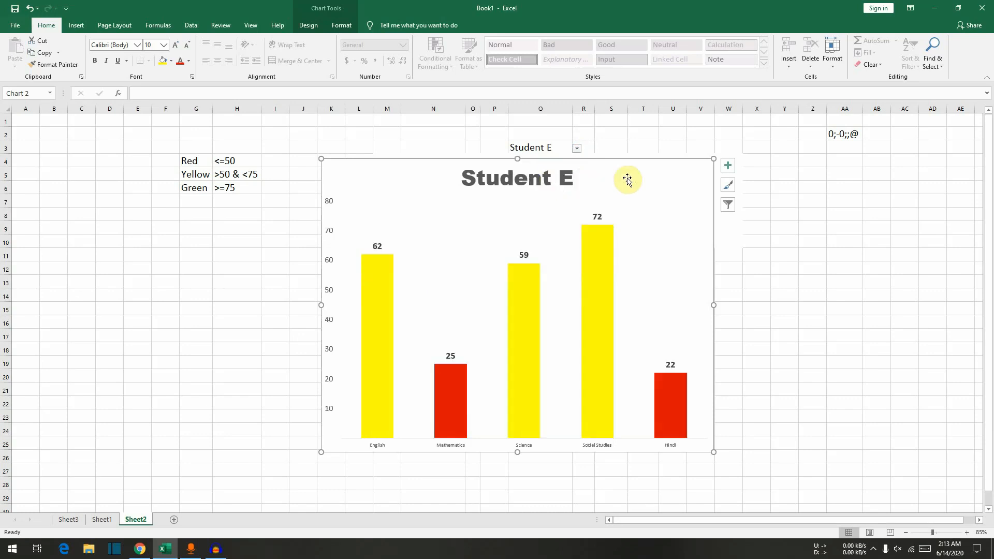
pyautogui.click(576, 148)
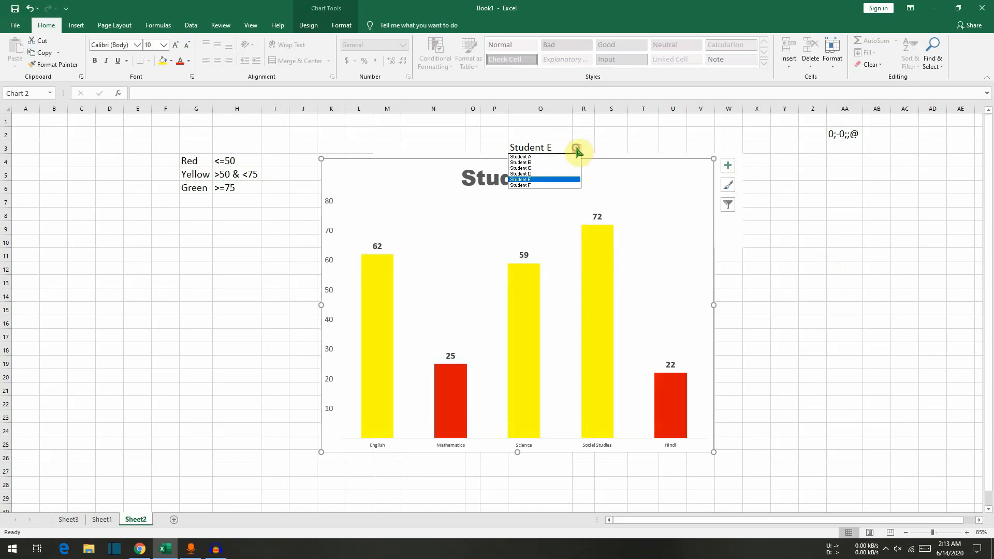
pyautogui.click(554, 185)
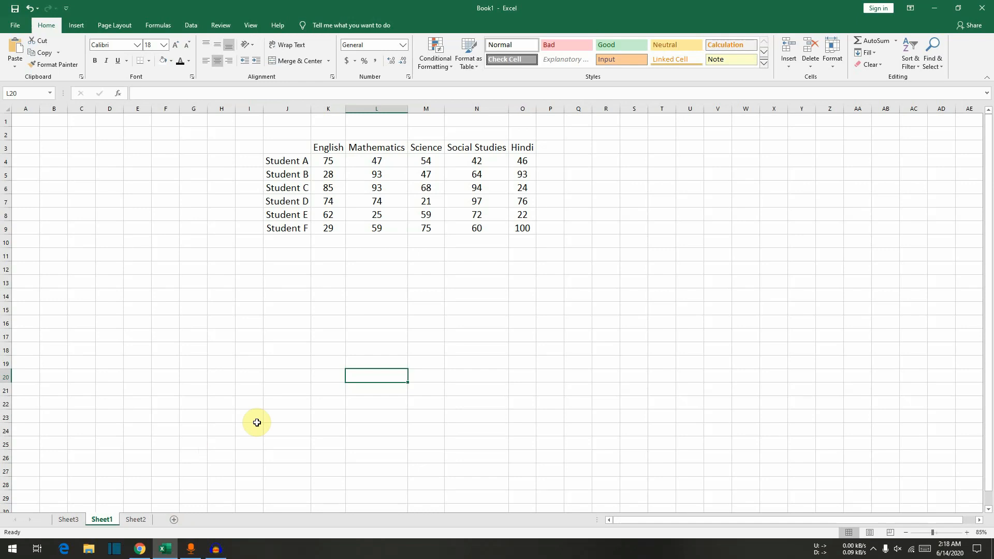
# Examine the student names in column J of the marks table on Sheet1.
pyautogui.press('Up')
pyautogui.press('Up')
pyautogui.press('Up')
pyautogui.press('Up')
pyautogui.press('Up')
pyautogui.press('Up')
pyautogui.press('Up')
pyautogui.press('Up')
pyautogui.press('Up')
pyautogui.press('Up')
pyautogui.press('Up')
pyautogui.press('Up')
pyautogui.press('Up')
pyautogui.press('Up')
pyautogui.press('Up')
pyautogui.press('Up')
pyautogui.press('Up')
pyautogui.press('Up')
pyautogui.press('Up')
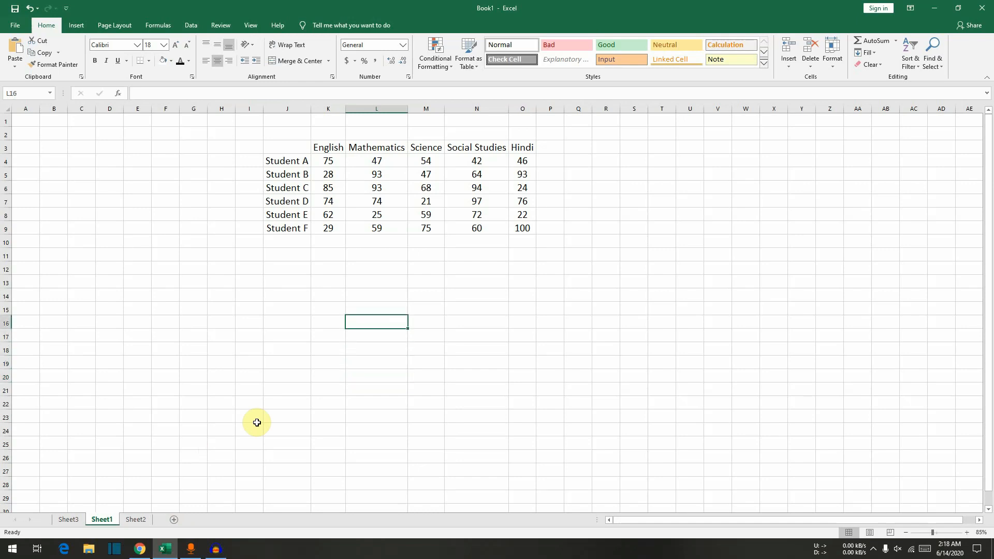
pyautogui.press('Left')
pyautogui.press('Left')
pyautogui.press('Down')
pyautogui.press('Down')
pyautogui.press('Down')
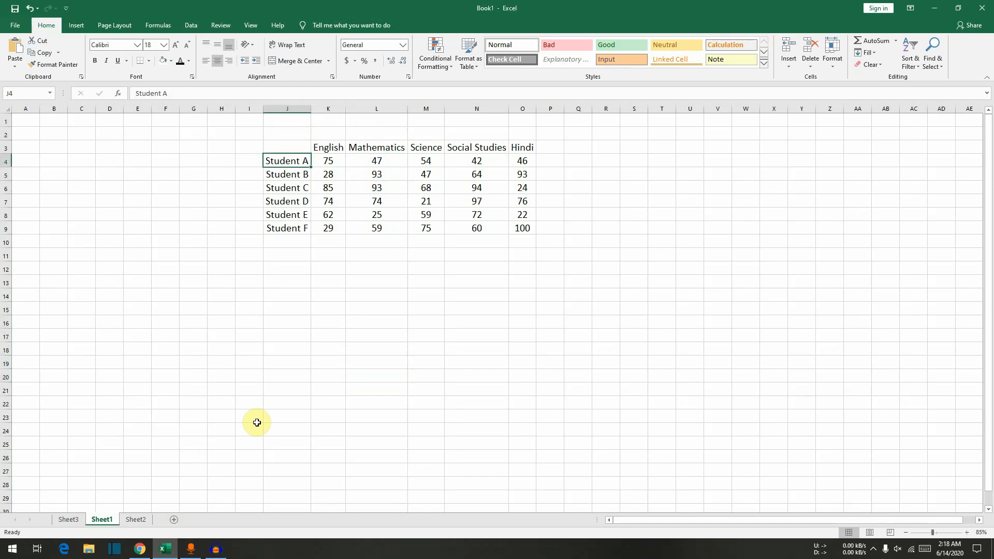
pyautogui.press('Down')
pyautogui.press('Down')
pyautogui.press('Down')
pyautogui.press('Down')
pyautogui.press('Down')
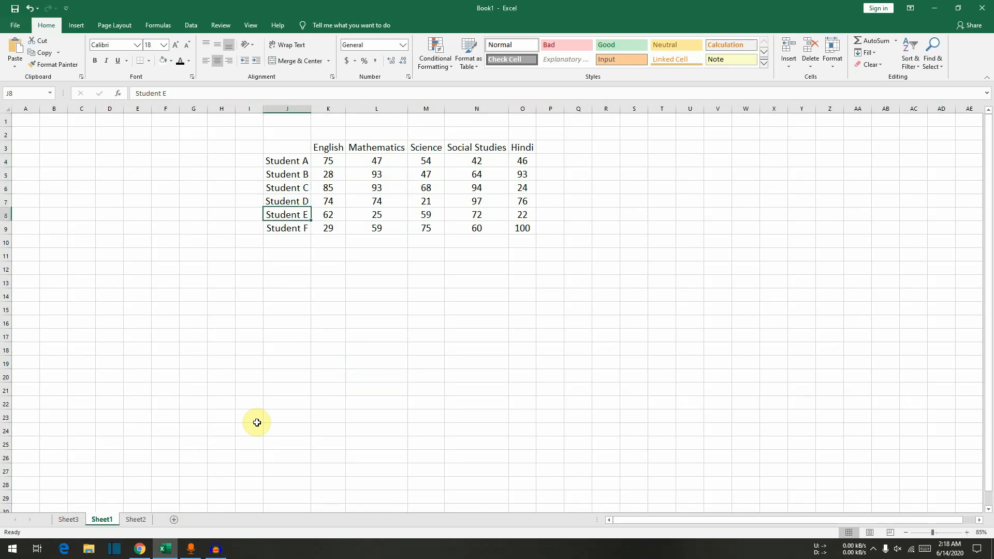
pyautogui.press('Up')
pyautogui.press('Up')
pyautogui.press('Up')
pyautogui.press('Up')
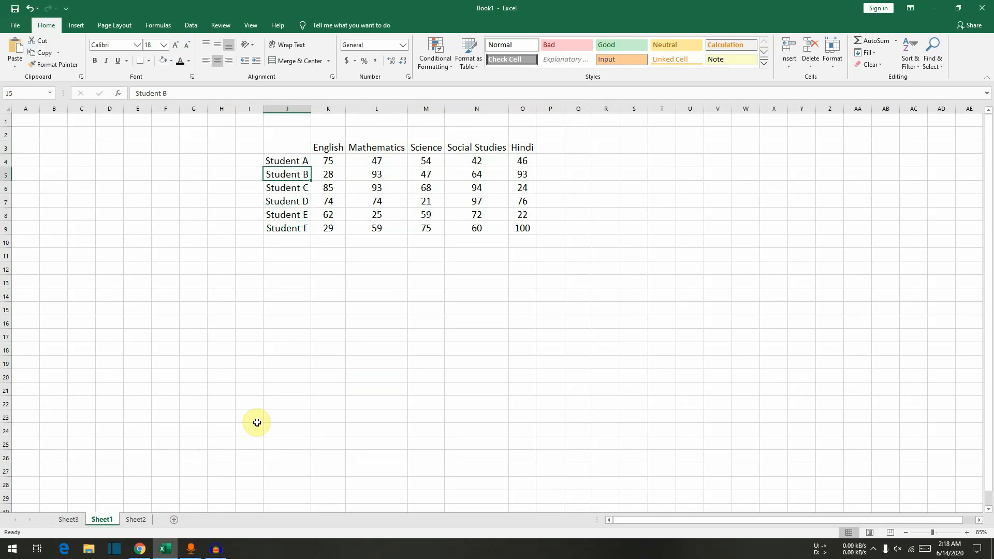
# Examine the subject headings and Student A's mark in each subject, from English through Hindi.
pyautogui.press('Right')
pyautogui.press('Up')
pyautogui.press('Right')
pyautogui.press('Up')
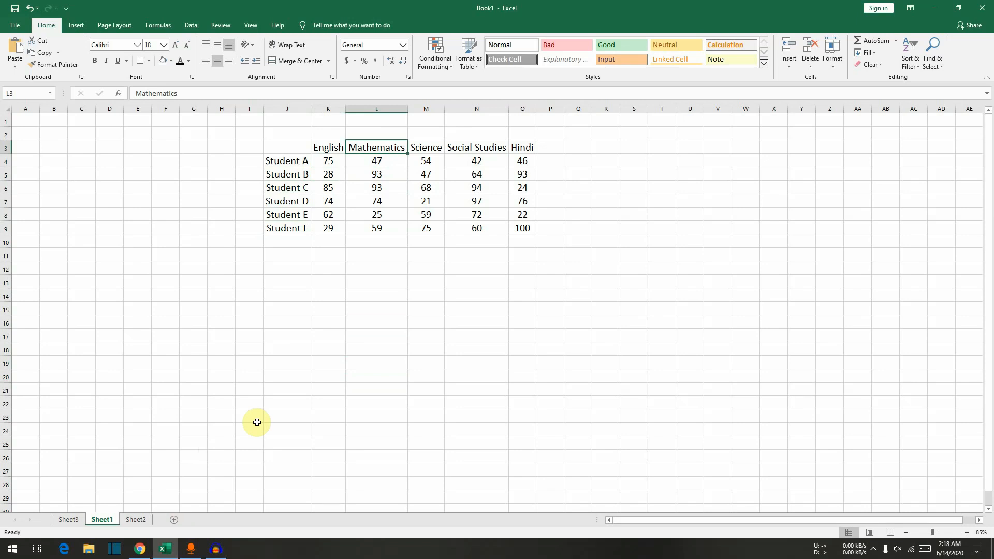
pyautogui.press('Down')
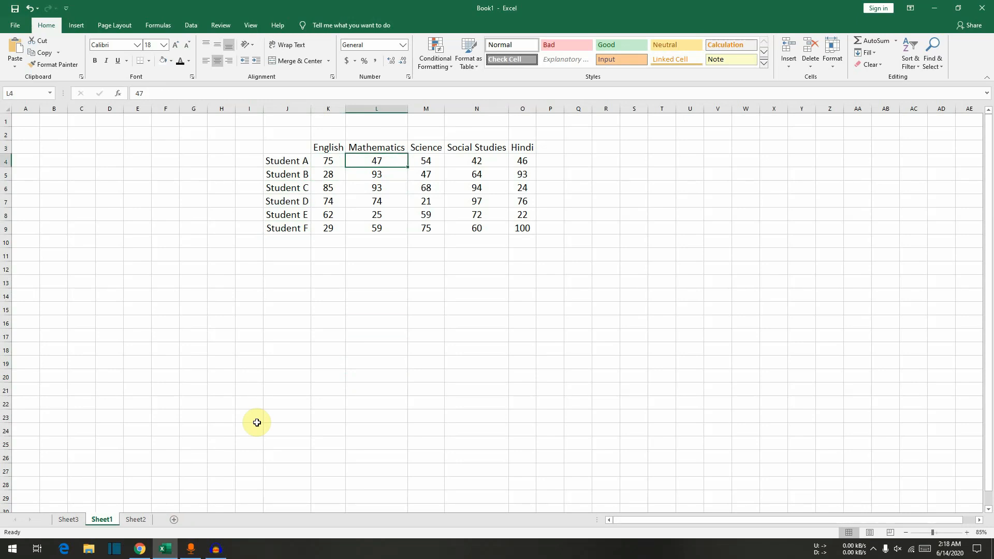
pyautogui.press('Down')
pyautogui.press('Left')
pyautogui.press('Up')
pyautogui.press('Left')
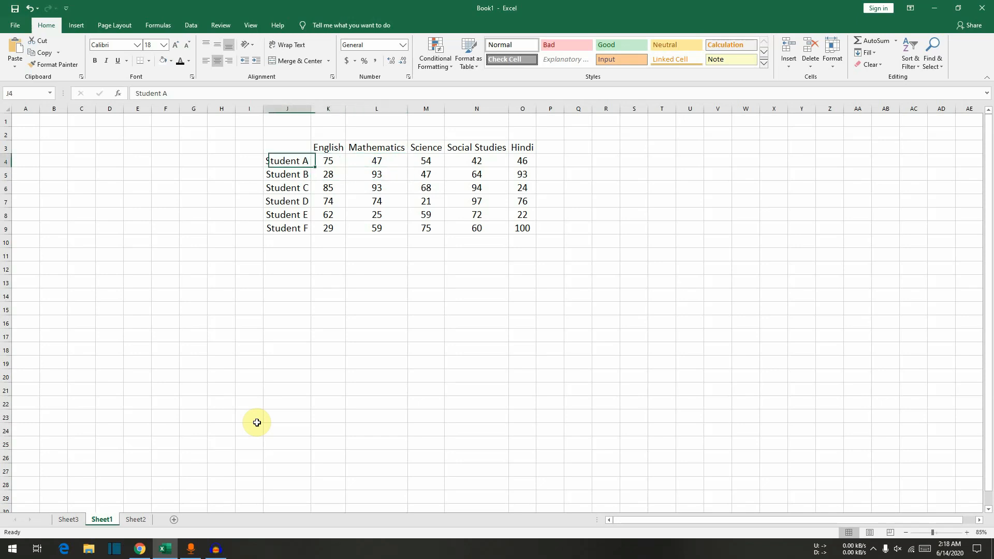
pyautogui.press('Up')
pyautogui.press('Right')
pyautogui.press('Down')
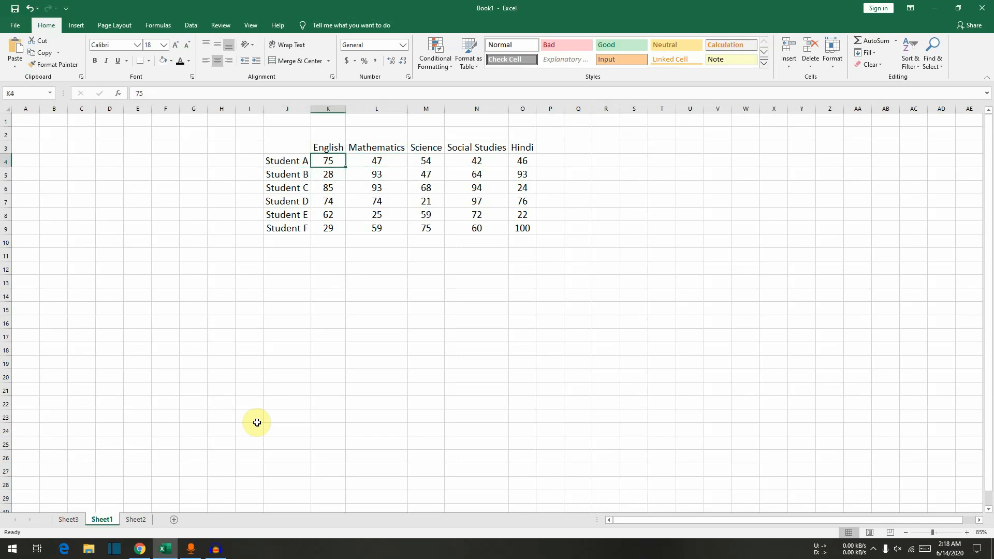
pyautogui.press('Right')
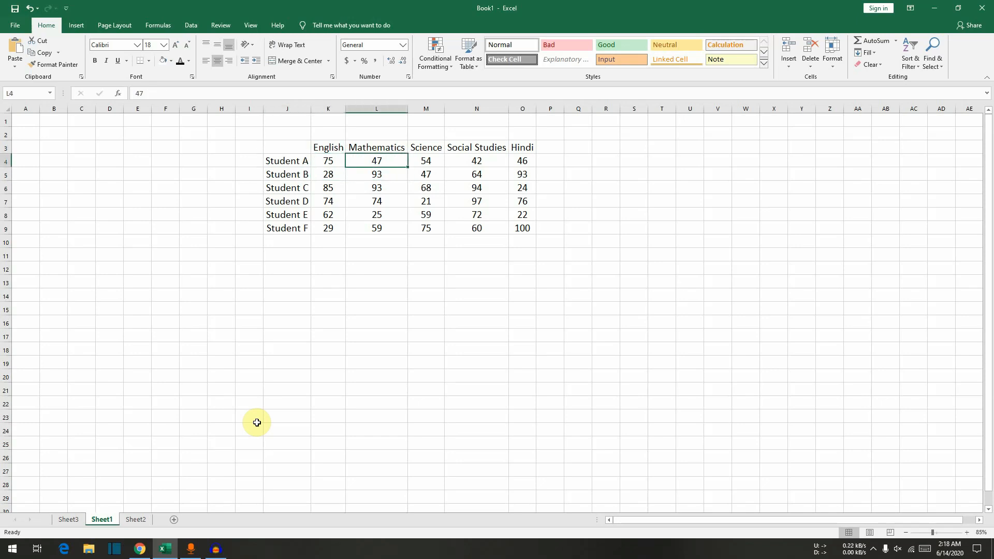
pyautogui.press('Right')
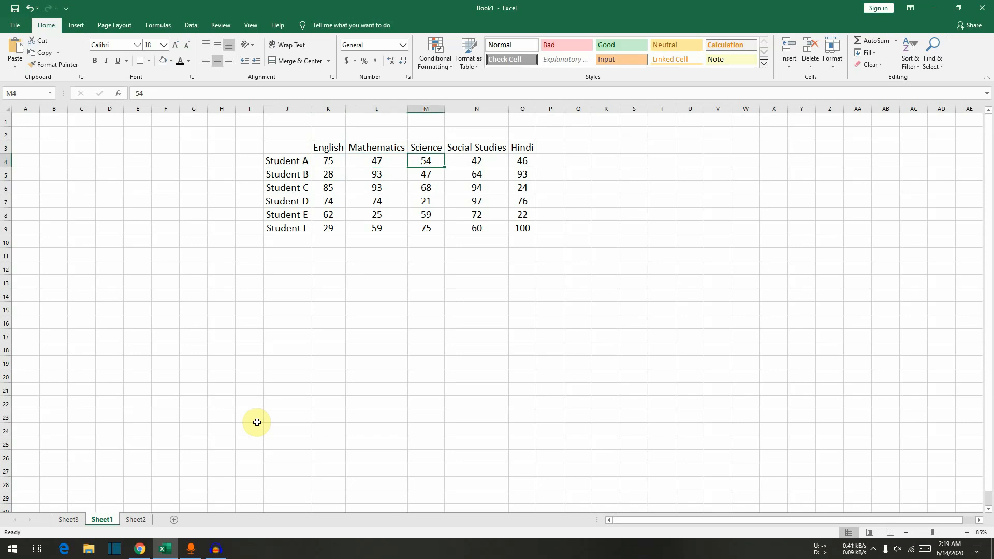
pyautogui.press('Right')
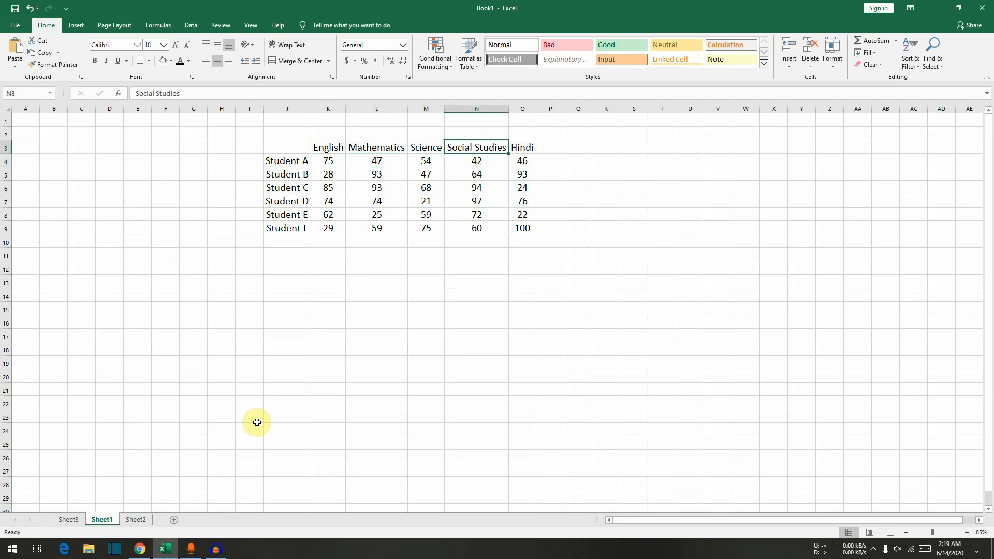
pyautogui.press('Right')
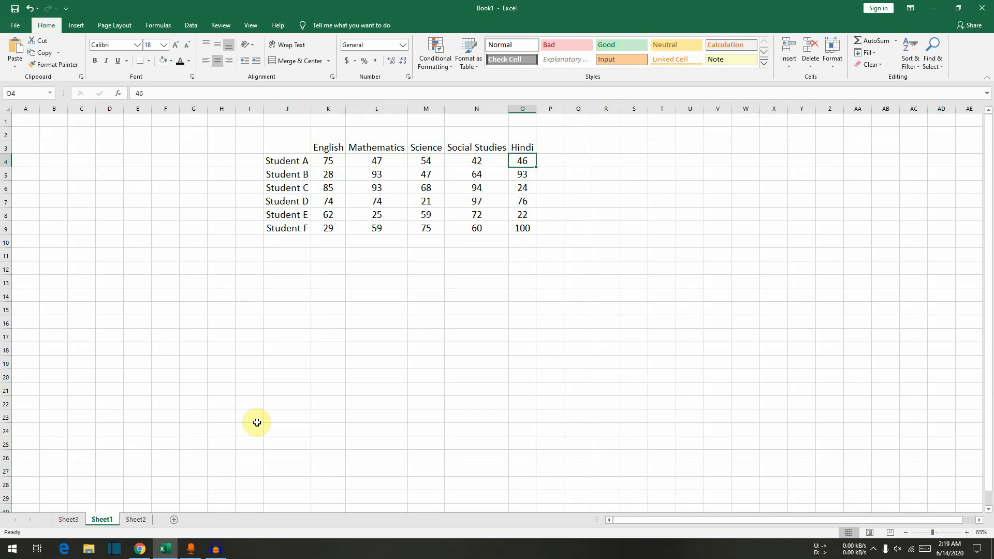
# Enter the formula =RANDBETWEEN(20,100) in cell R4, outside the marks table.
pyautogui.press('Up')
pyautogui.press('Right')
pyautogui.press('Down')
pyautogui.press('Left')
pyautogui.press('Right')
pyautogui.press('Right')
pyautogui.press('Right')
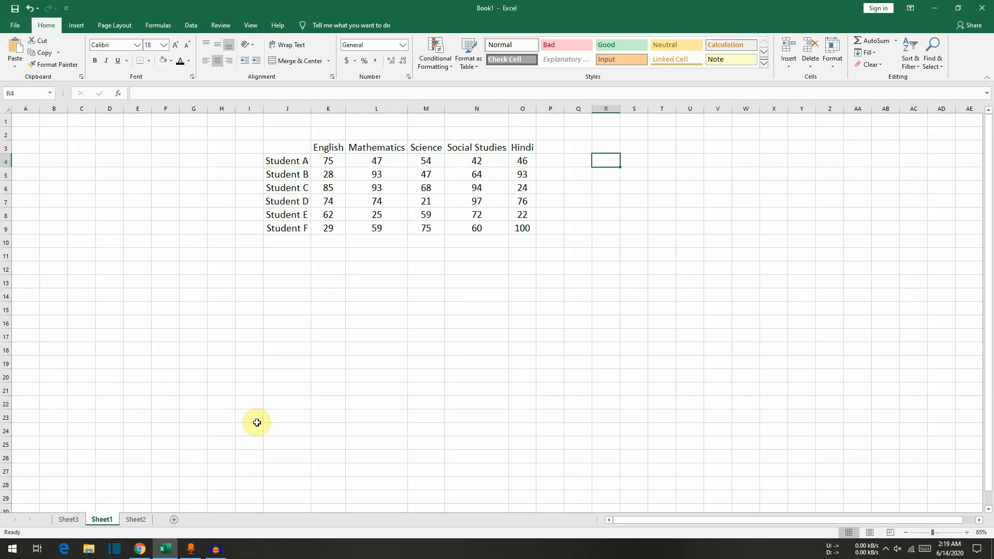
pyautogui.write('=')
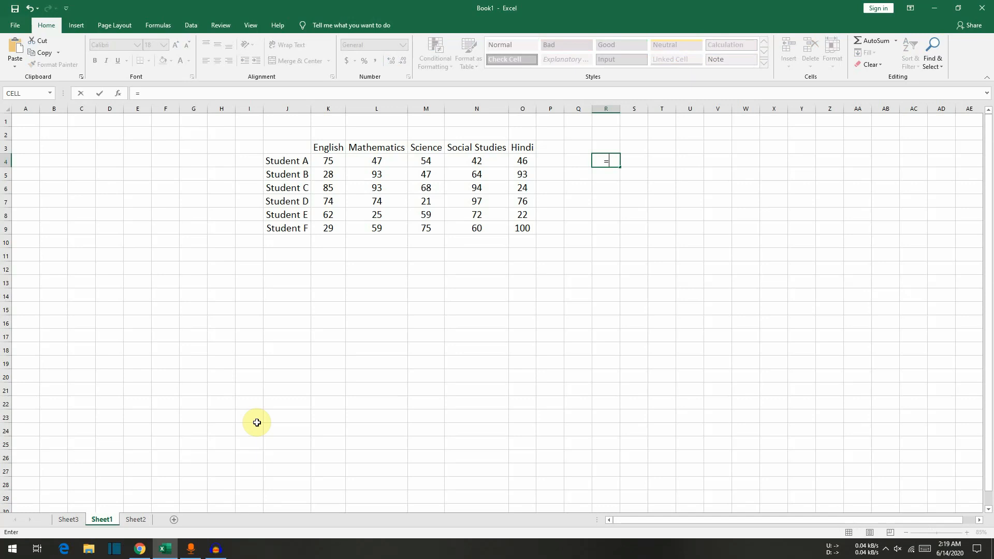
pyautogui.write('ra')
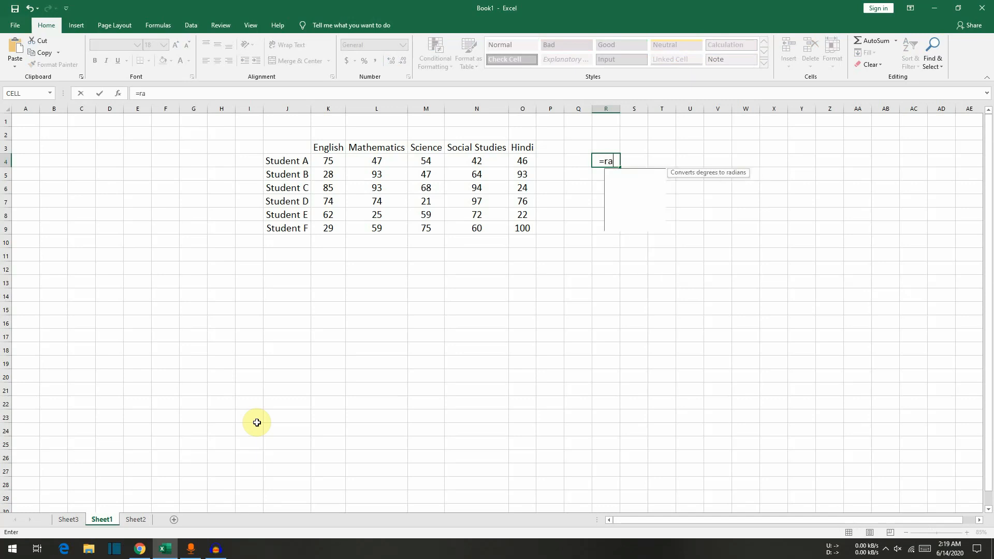
pyautogui.write('ndbe')
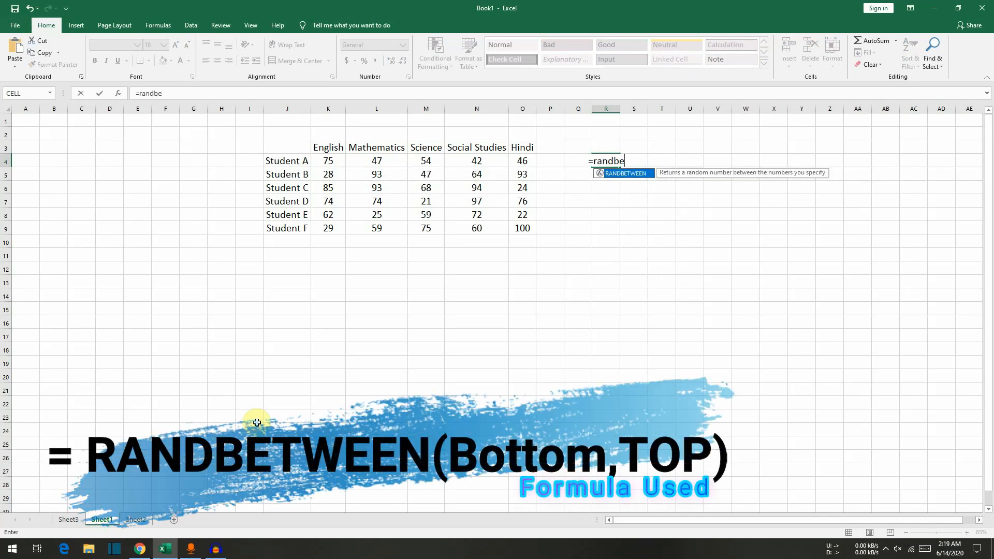
pyautogui.doubleClick(644, 173)
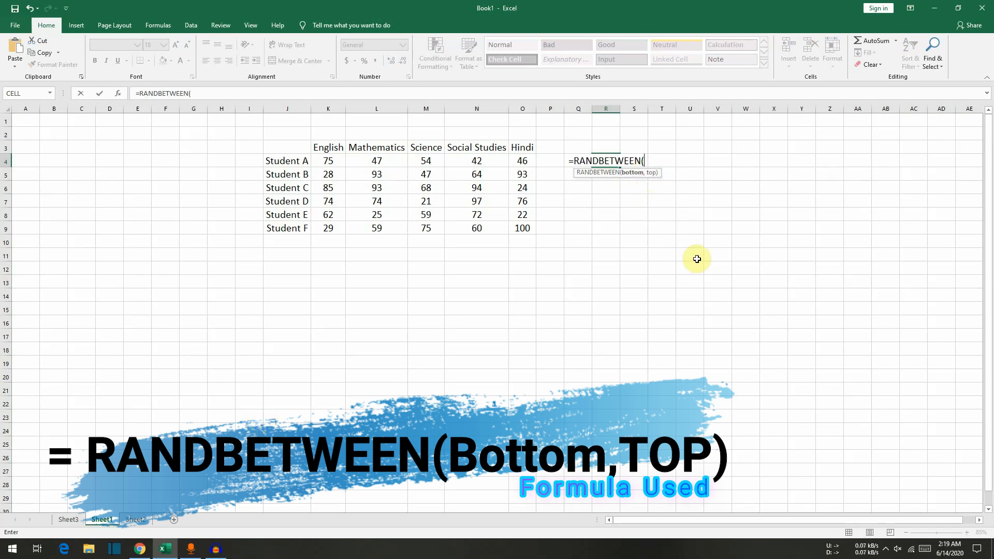
pyautogui.write('20')
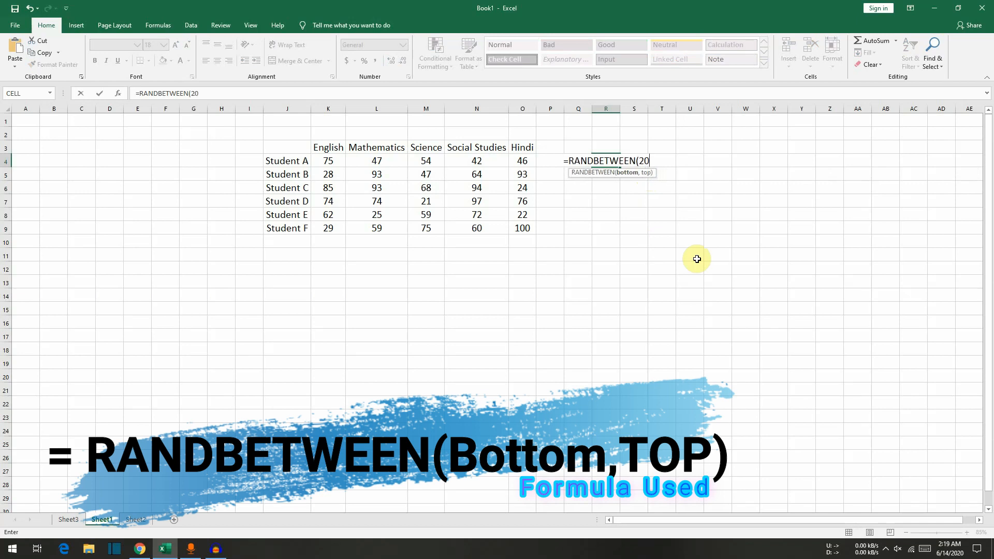
pyautogui.write(',10')
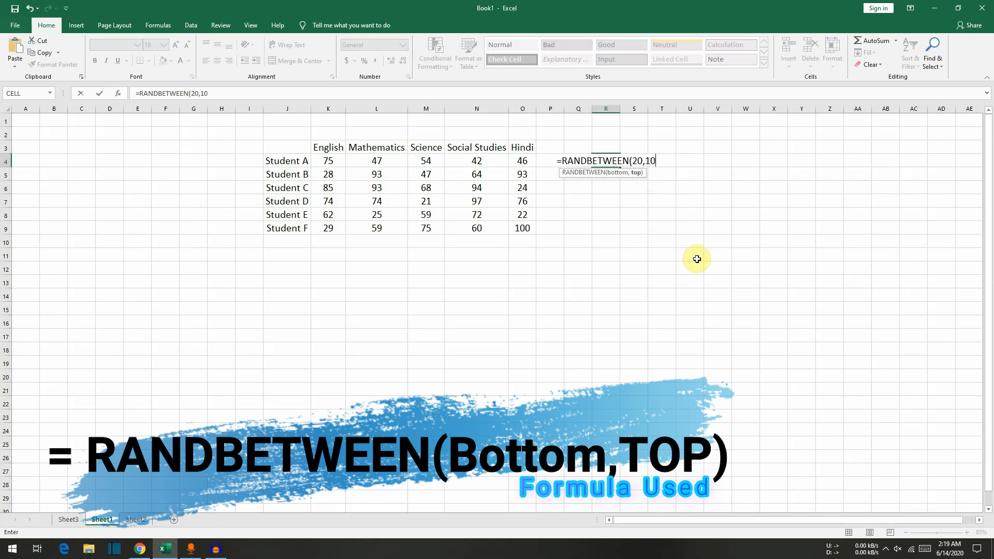
pyautogui.write('0)')
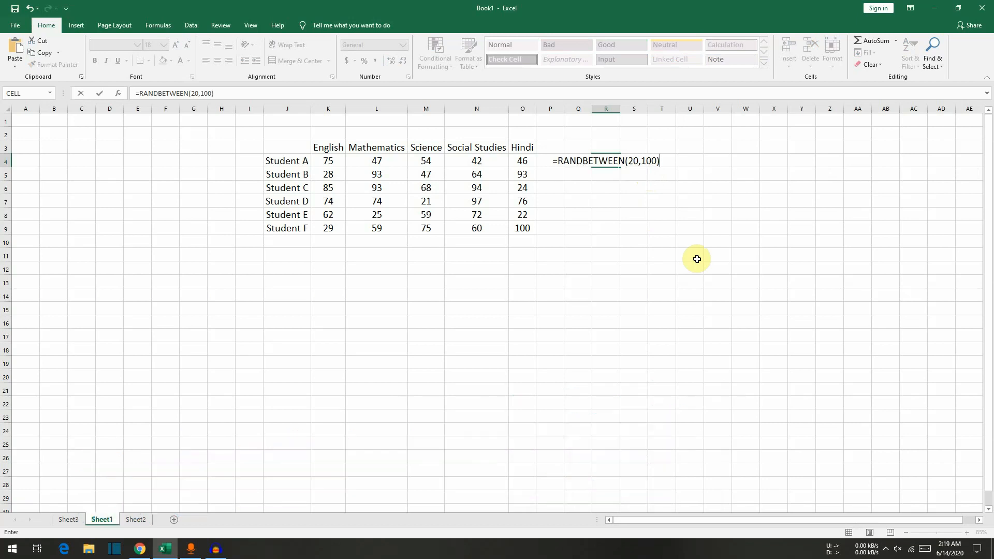
pyautogui.press('Return')
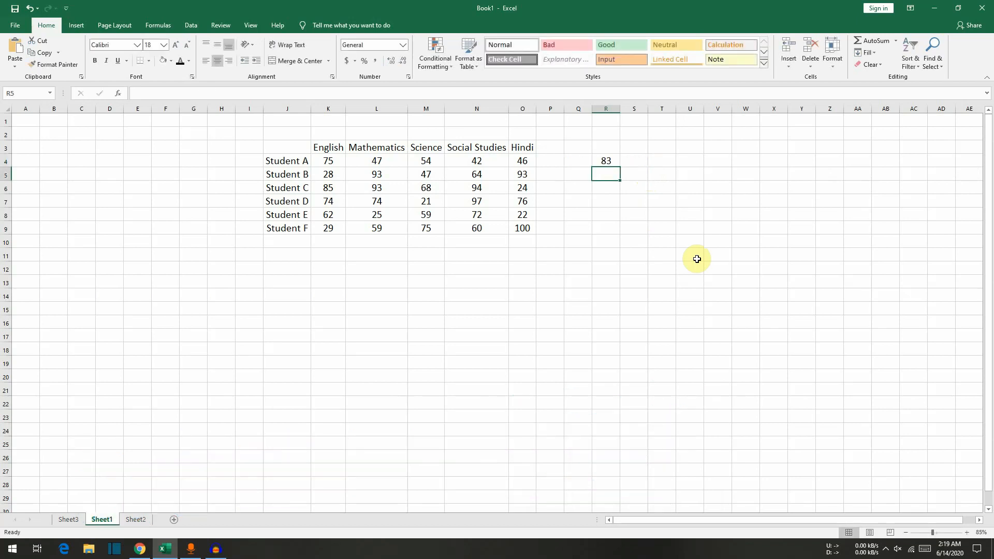
# Enter A in cell R5 and b in cell R6 to make the random number formula recalculate.
pyautogui.write('A')
pyautogui.press('Return')
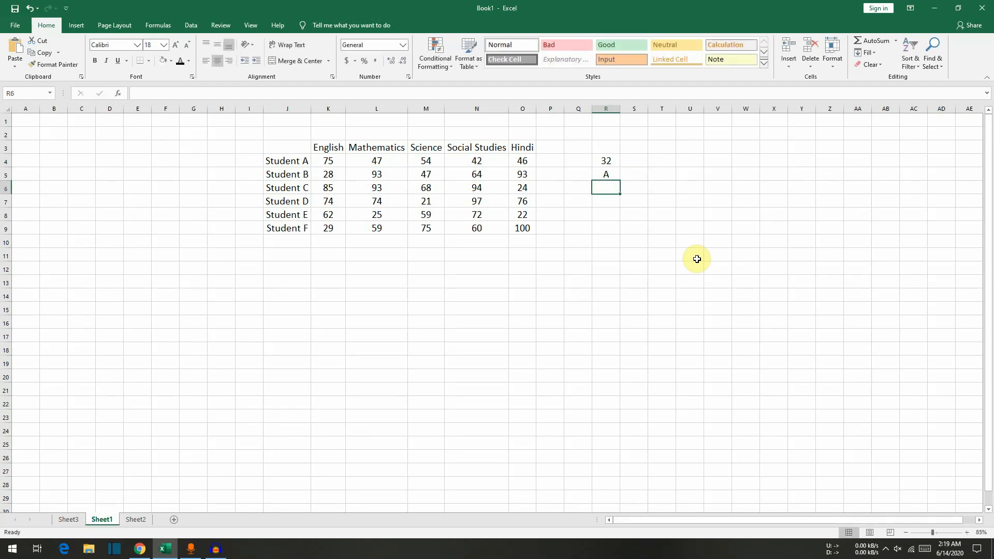
pyautogui.write('b')
pyautogui.press('Return')
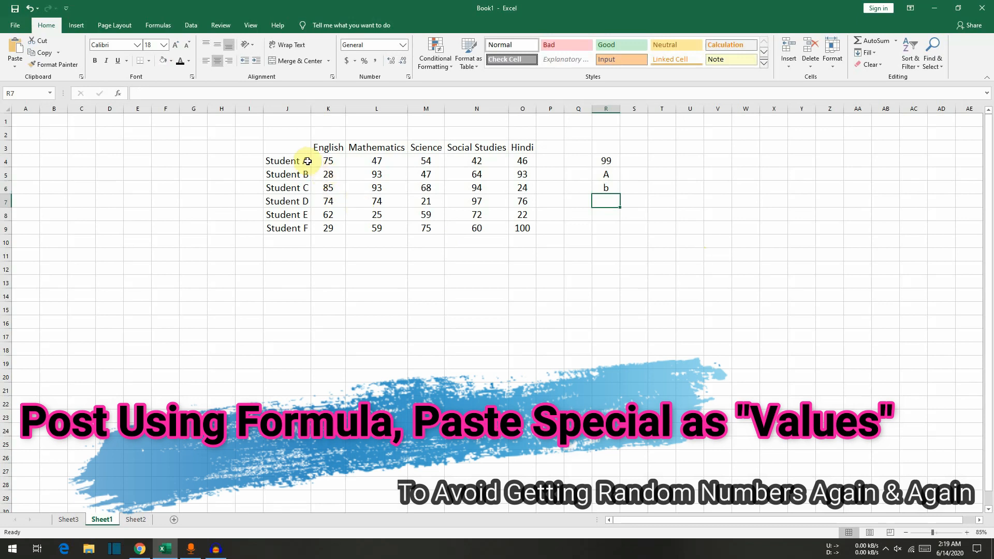
# Review the marks table by highlighting the full range J3:O9, the student names and the subject headings.
pyautogui.moveTo(295, 147); pyautogui.dragTo(522, 228)
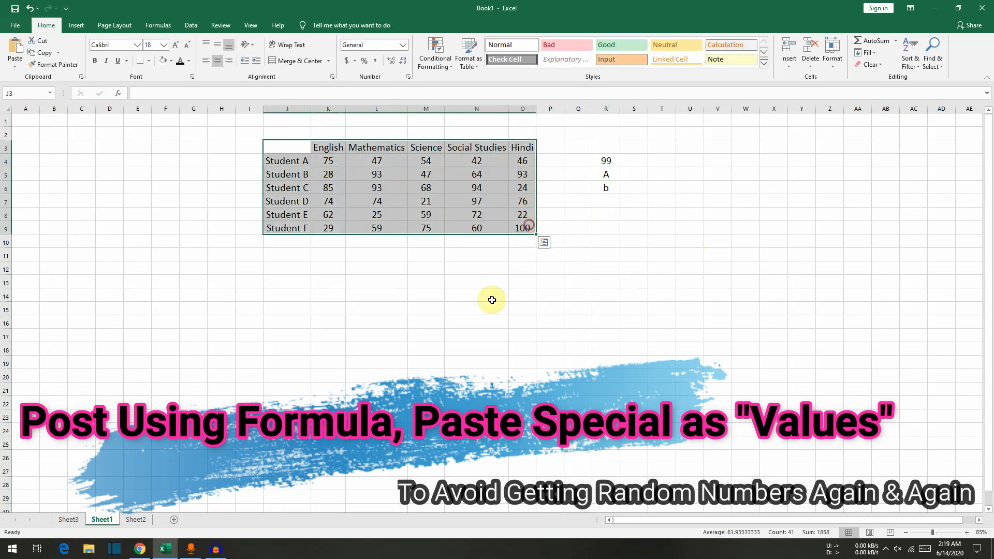
pyautogui.moveTo(477, 308); pyautogui.dragTo(477, 296)
pyautogui.moveTo(293, 162); pyautogui.dragTo(294, 232)
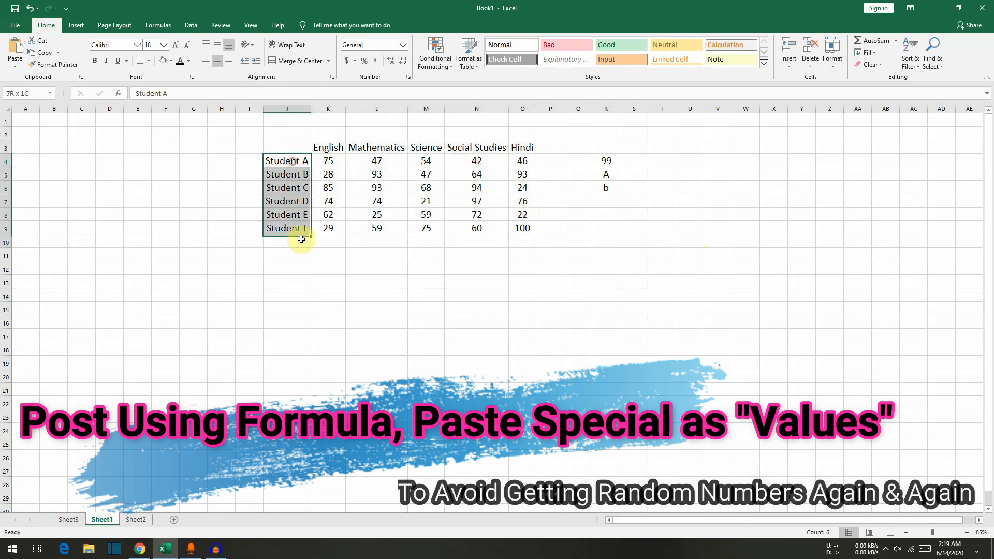
pyautogui.click(434, 269)
pyautogui.moveTo(336, 142); pyautogui.dragTo(539, 140)
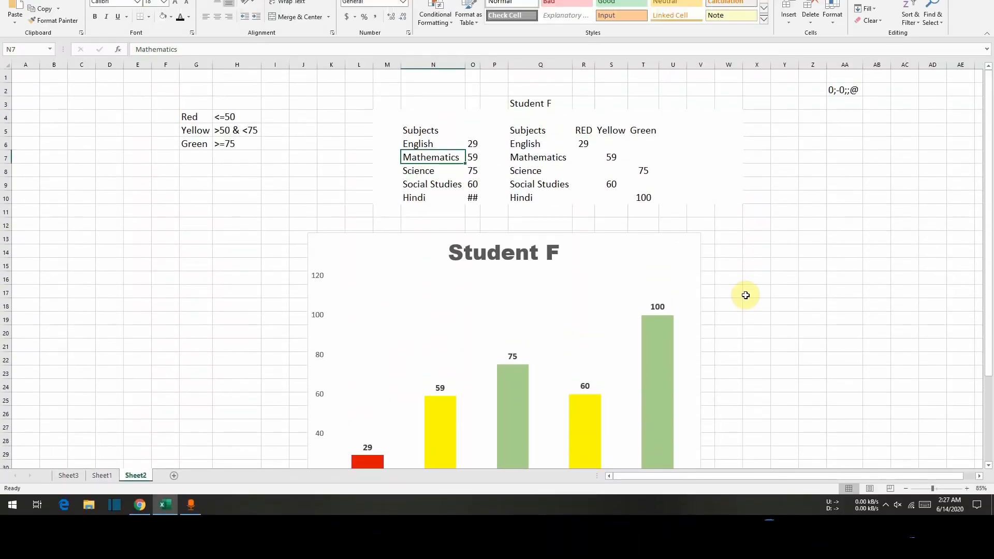
# Add a new blank worksheet after Sheet2.
pyautogui.click(174, 475)
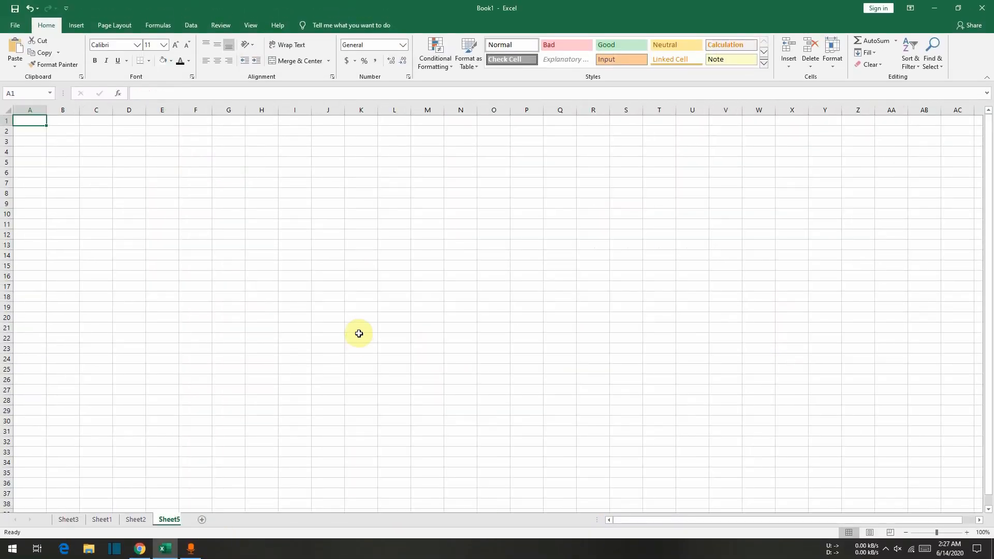
# Set the font size of all cells on the new Sheet5 to 18.
pyautogui.click(966, 532)
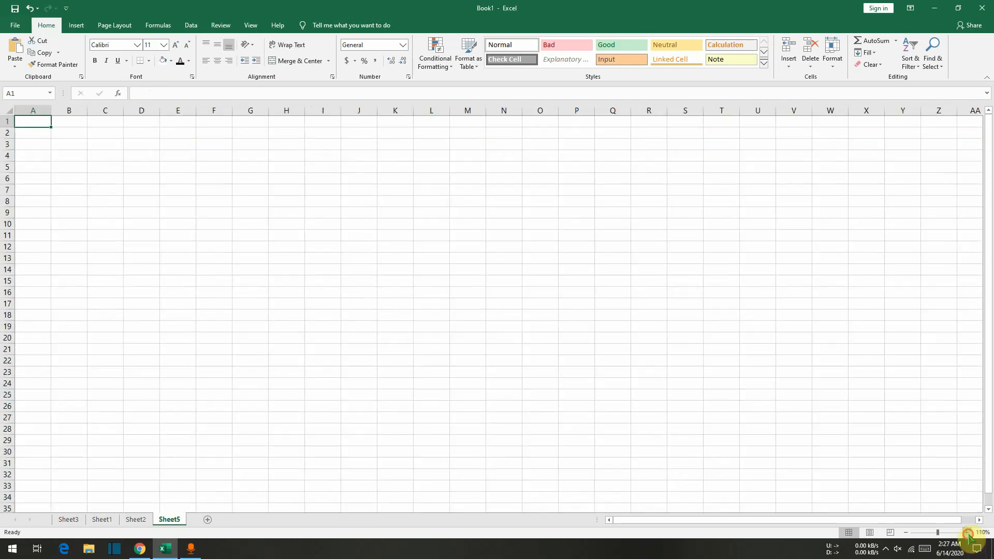
pyautogui.click(966, 532)
pyautogui.click(966, 532)
pyautogui.click(966, 532)
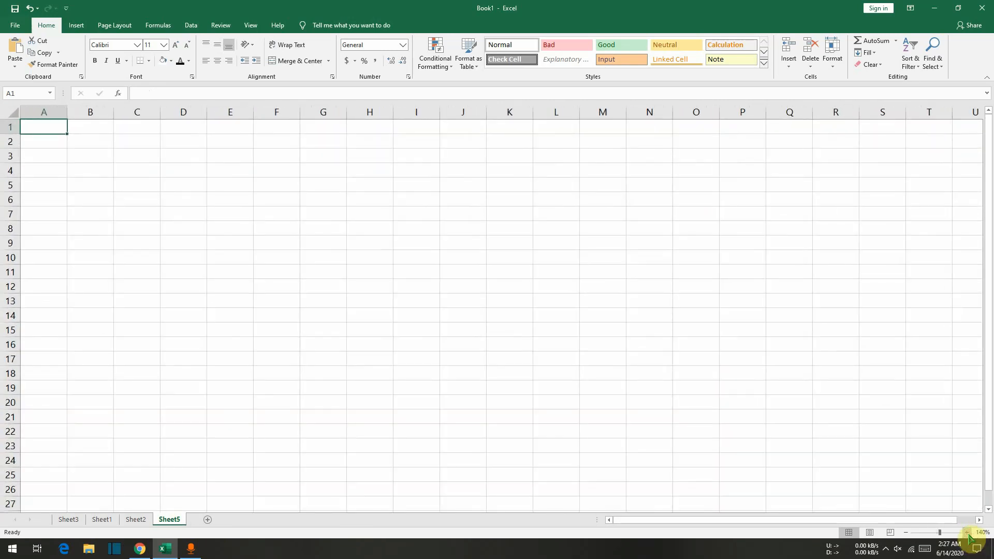
pyautogui.click(966, 532)
pyautogui.click(11, 112)
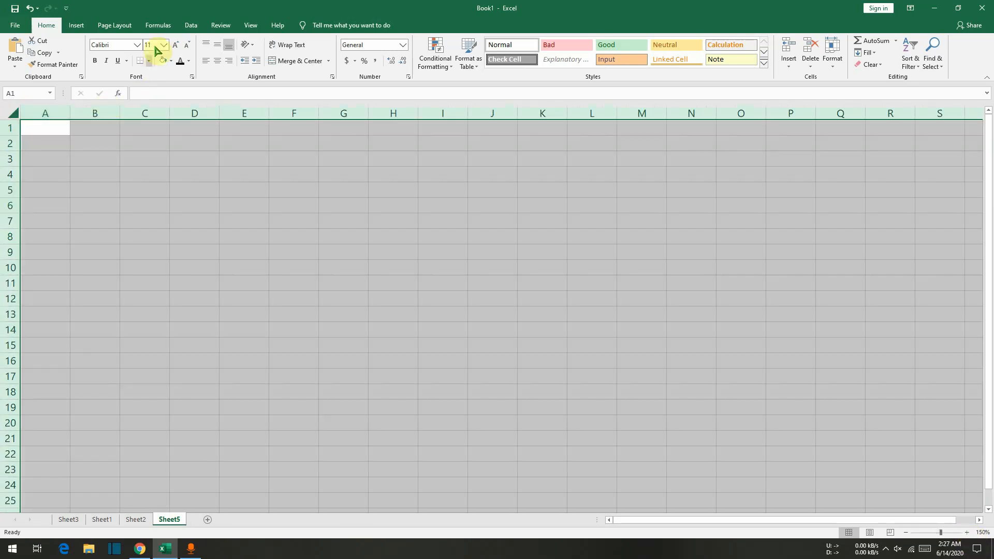
pyautogui.click(162, 44)
pyautogui.click(151, 127)
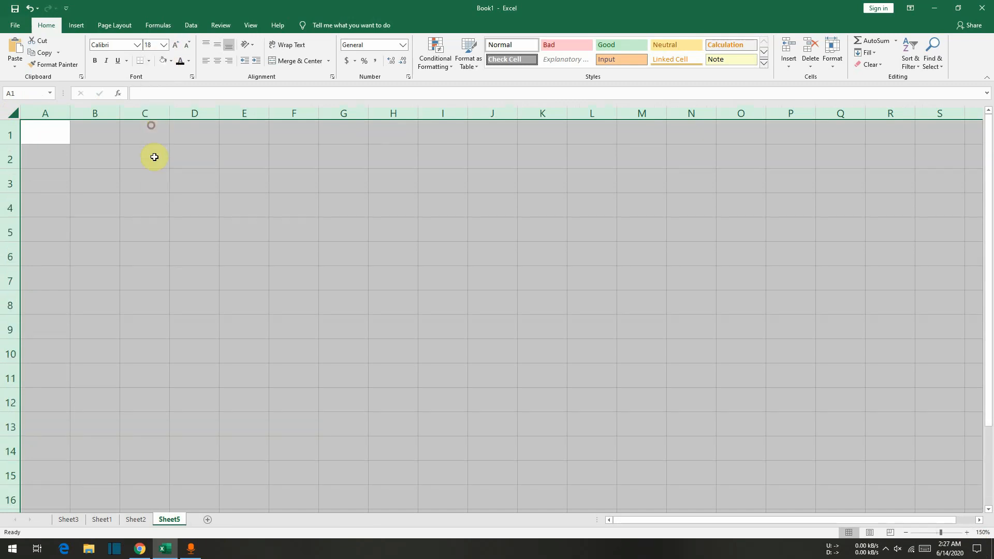
pyautogui.click(395, 209)
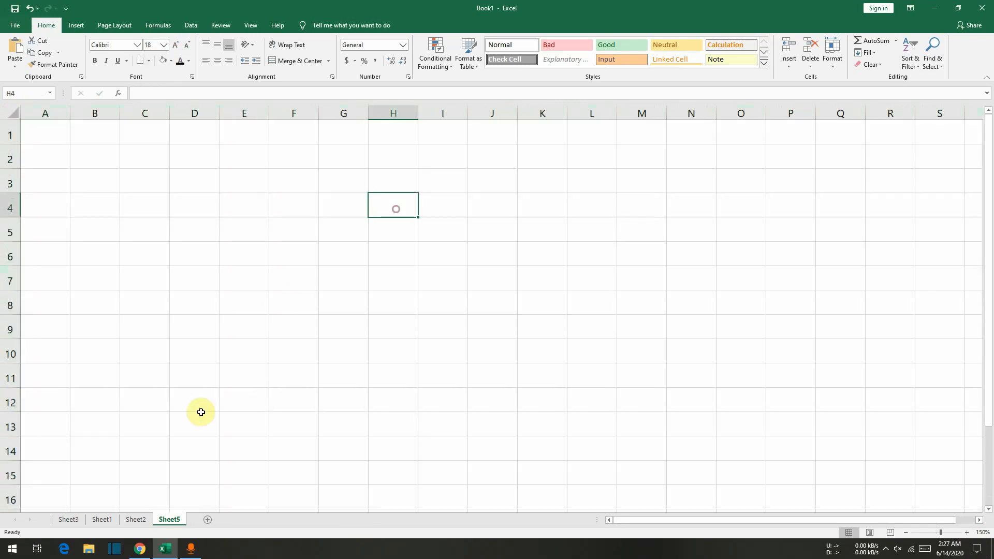
# Enter "Stident A" in cell G4 and fit the width of column G to the text.
pyautogui.click(359, 217)
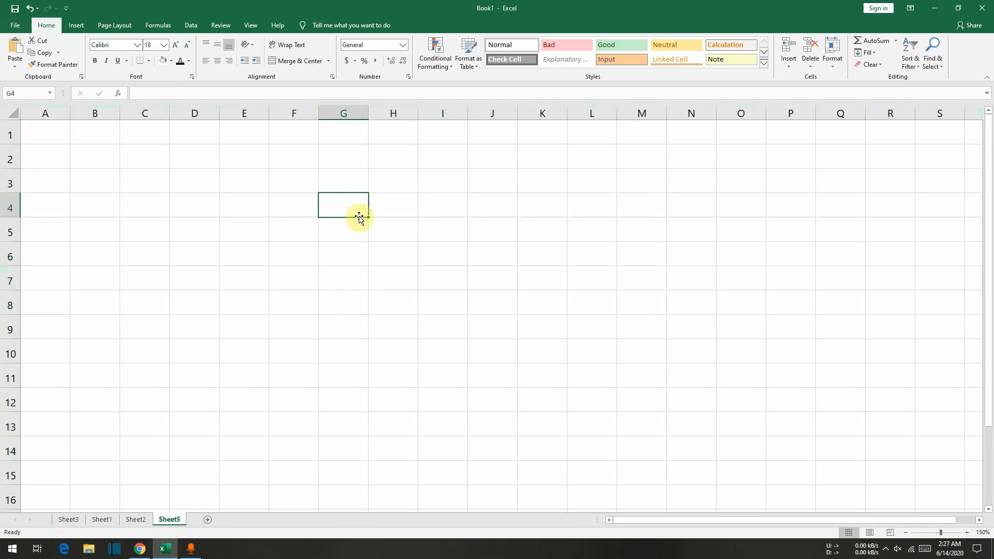
pyautogui.write('Sti')
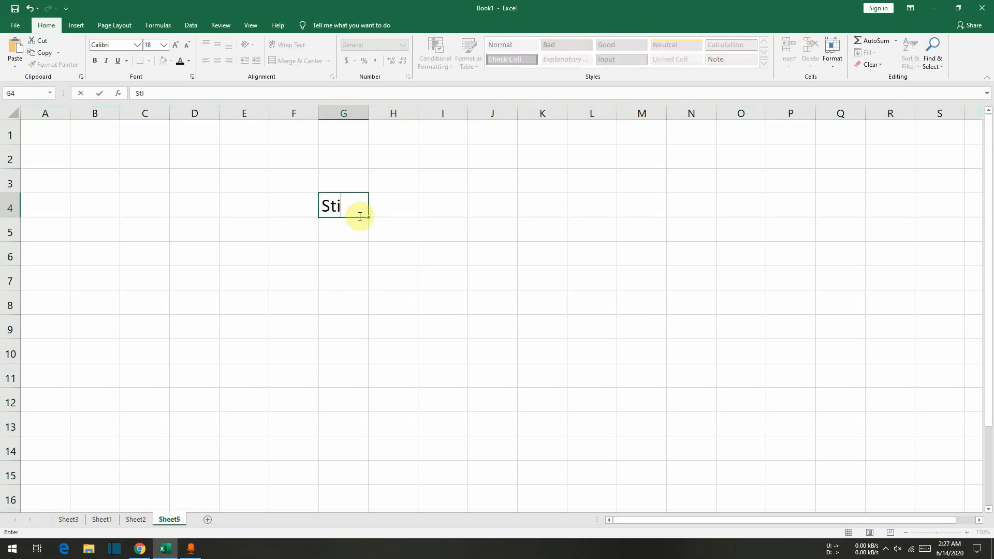
pyautogui.write('dent A')
pyautogui.click(359, 216)
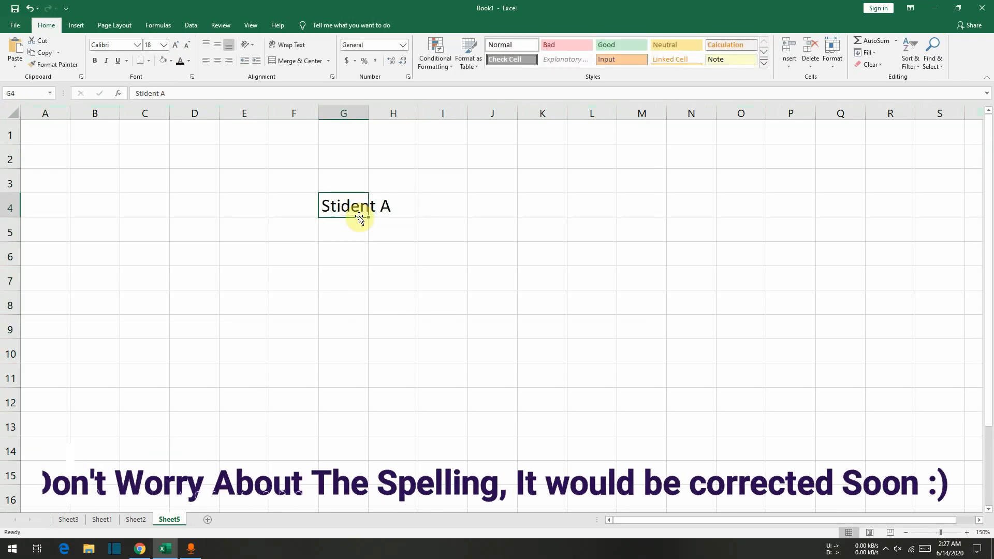
pyautogui.doubleClick(368, 113)
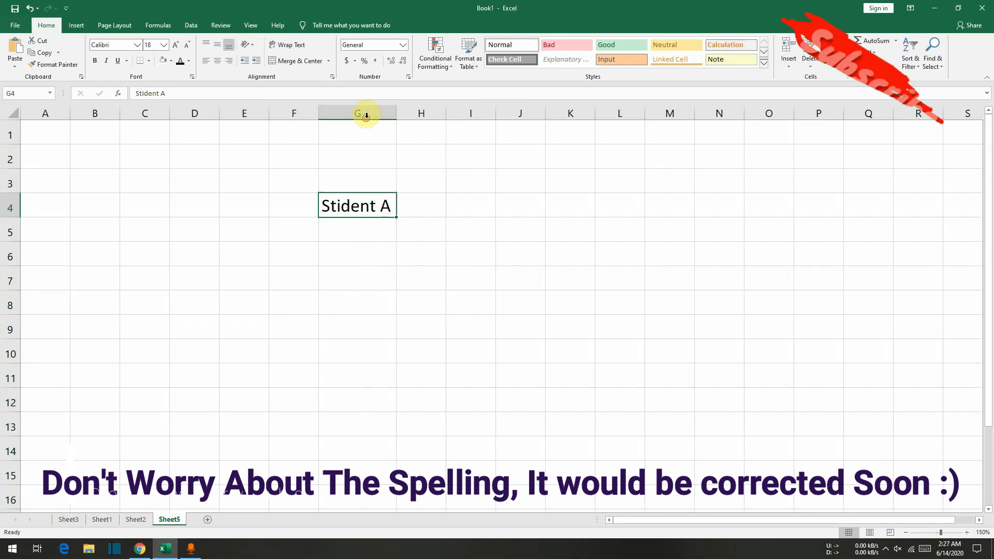
# Copy the subject headings English through Hindi from cells K3:O3 on Sheet1.
pyautogui.click(69, 519)
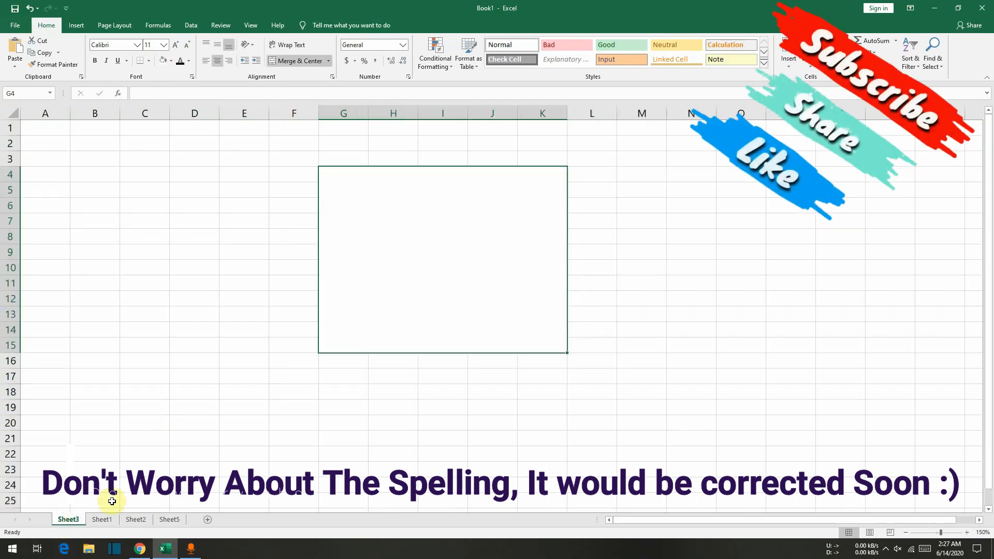
pyautogui.click(103, 519)
pyautogui.click(332, 150)
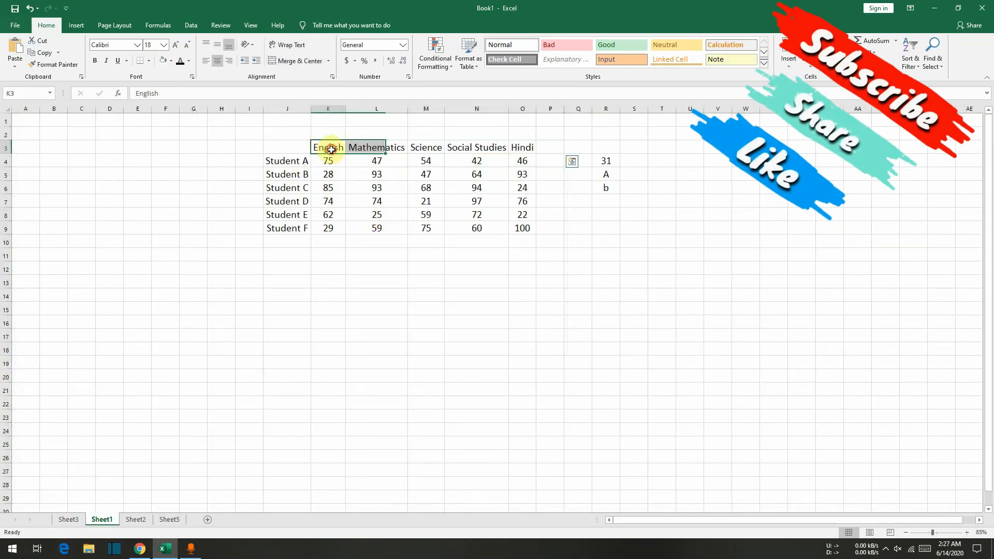
pyautogui.moveTo(337, 148); pyautogui.dragTo(522, 146)
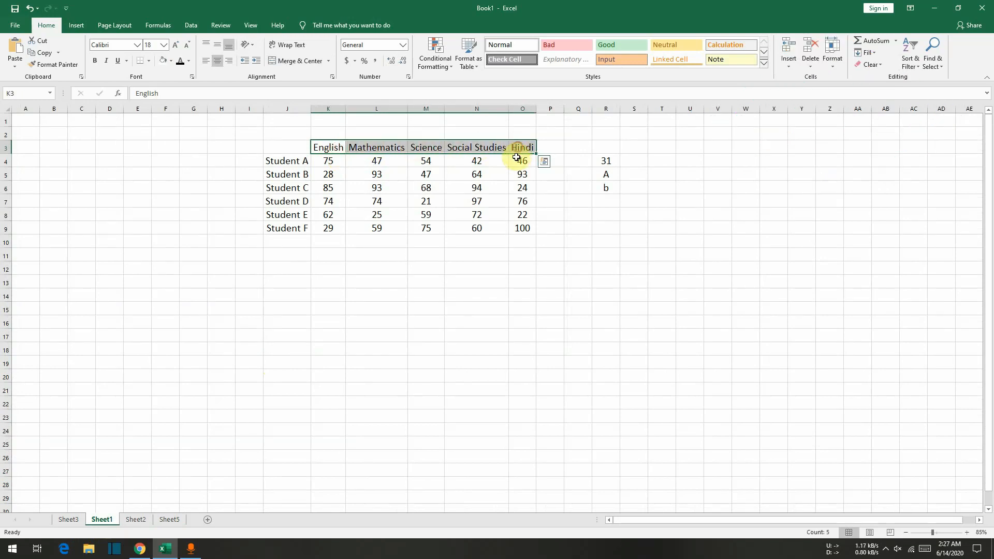
pyautogui.hotkey('ctrl', 'c')
# Paste the copied headings into Sheet5 from cell H4 as transposed values and fit column H to the text.
pyautogui.click(170, 519)
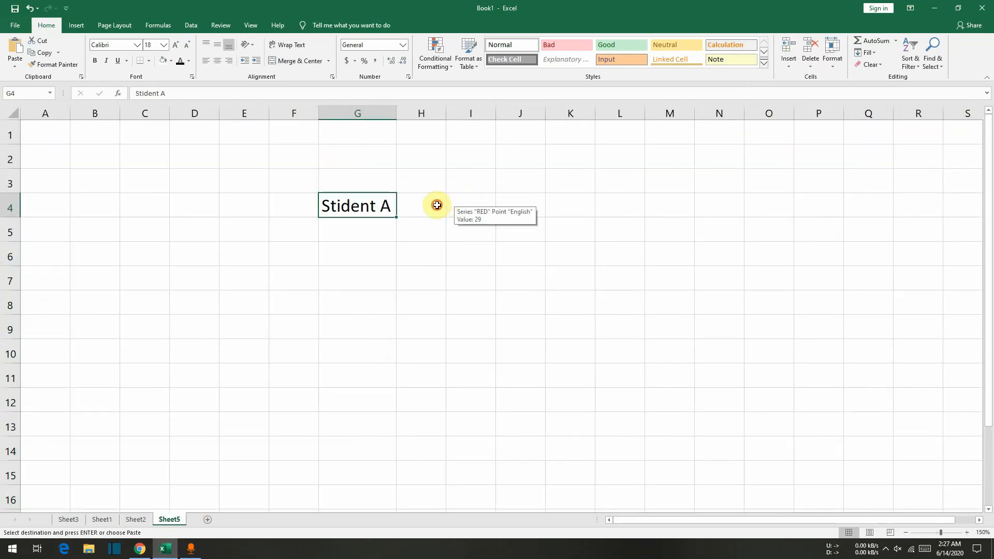
pyautogui.click(437, 204)
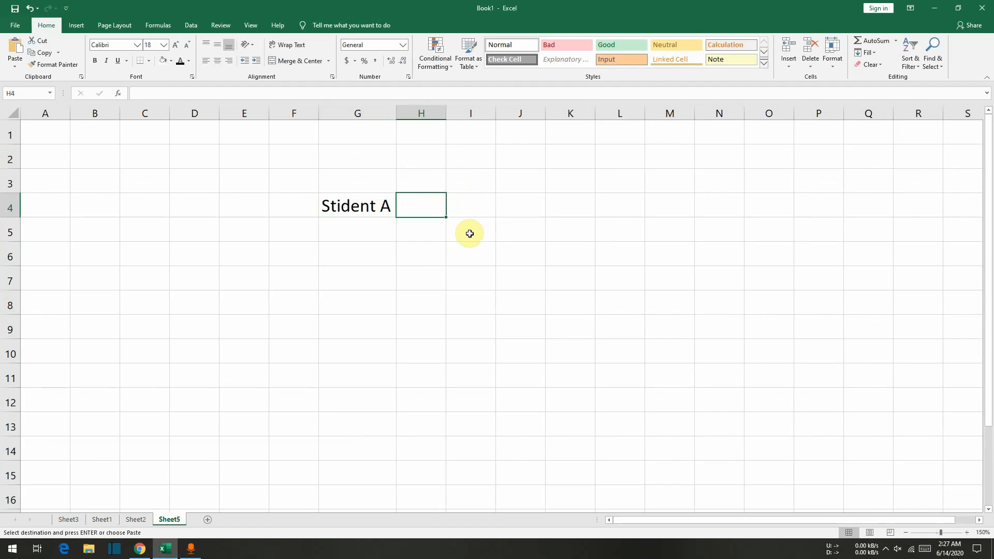
pyautogui.hotkey('ctrl', 'alt', 'v')
pyautogui.press('v')
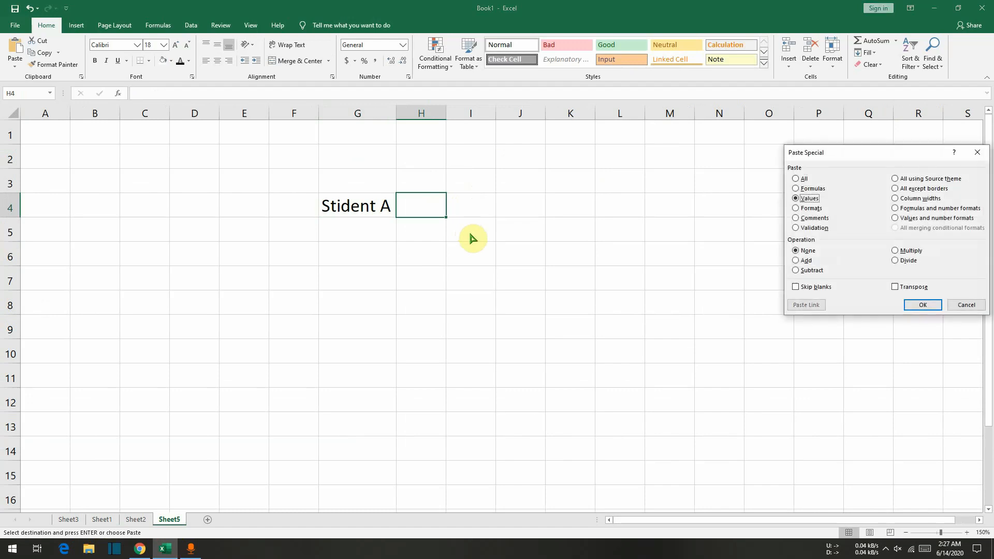
pyautogui.click(901, 287)
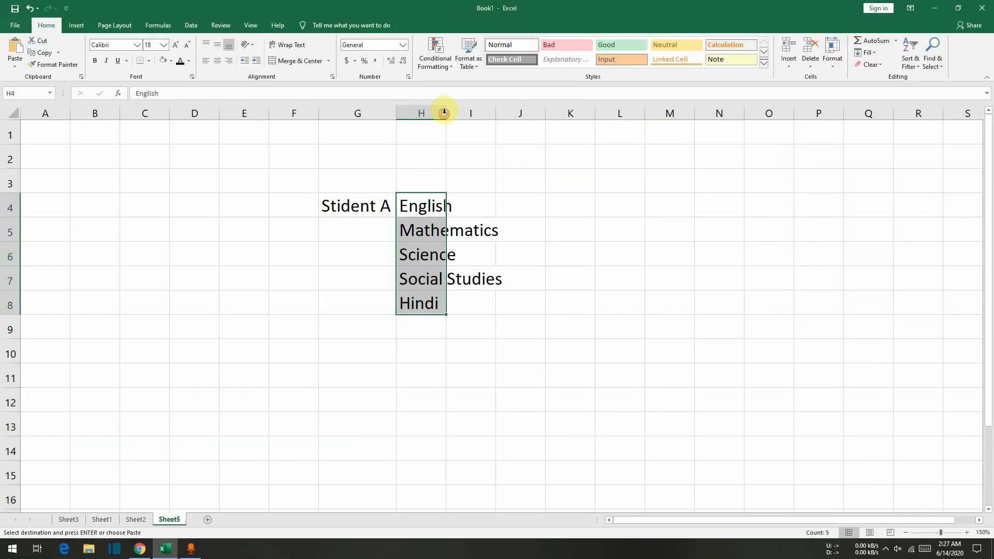
# Widen column I slightly and start a VLOOKUP formula in cell I4 with G4 as the lookup value.
pyautogui.click(533, 204)
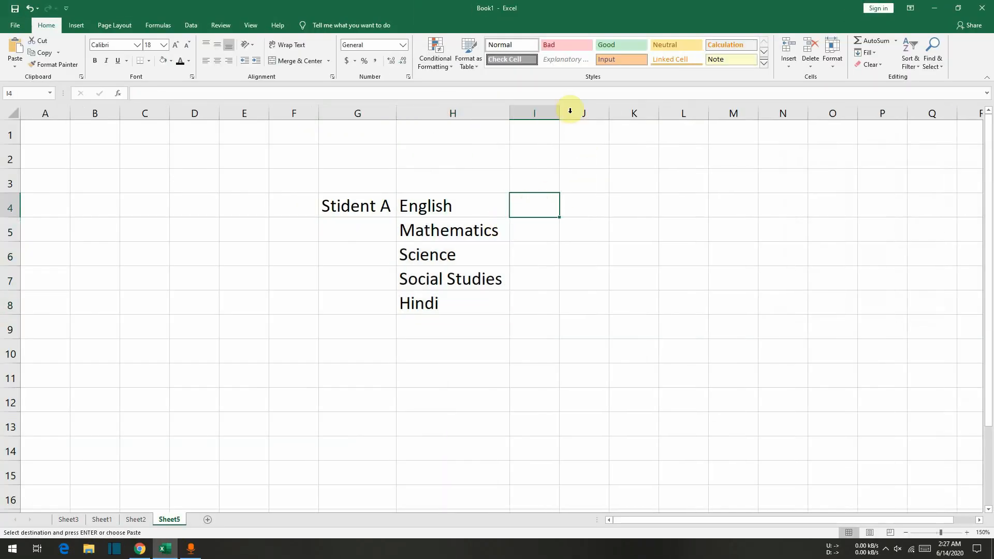
pyautogui.moveTo(562, 109); pyautogui.dragTo(583, 110)
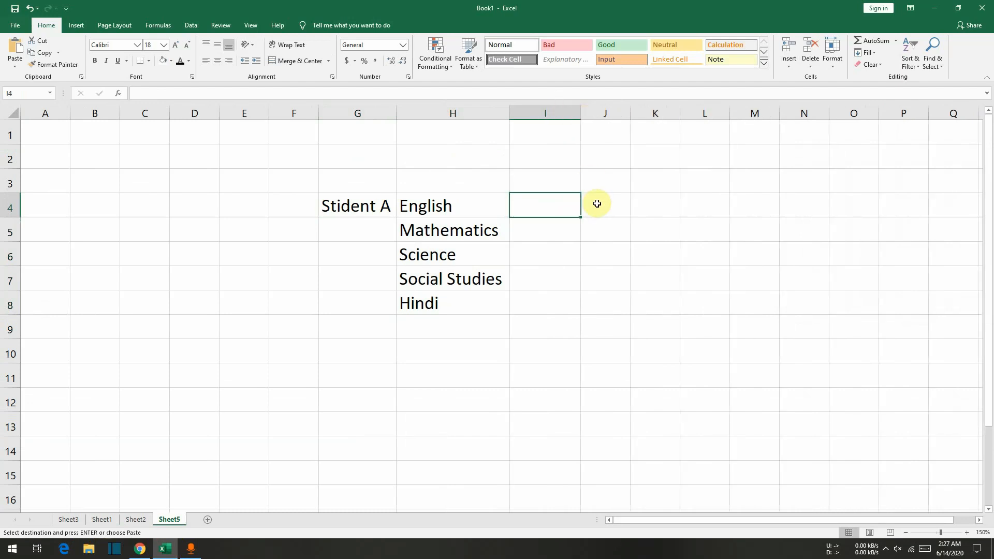
pyautogui.write('=vloo')
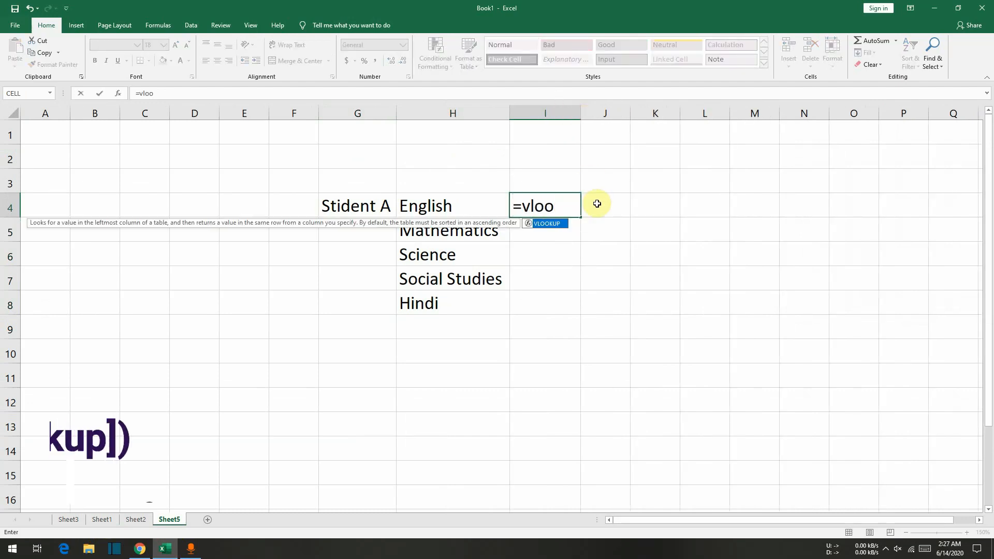
pyautogui.doubleClick(547, 223)
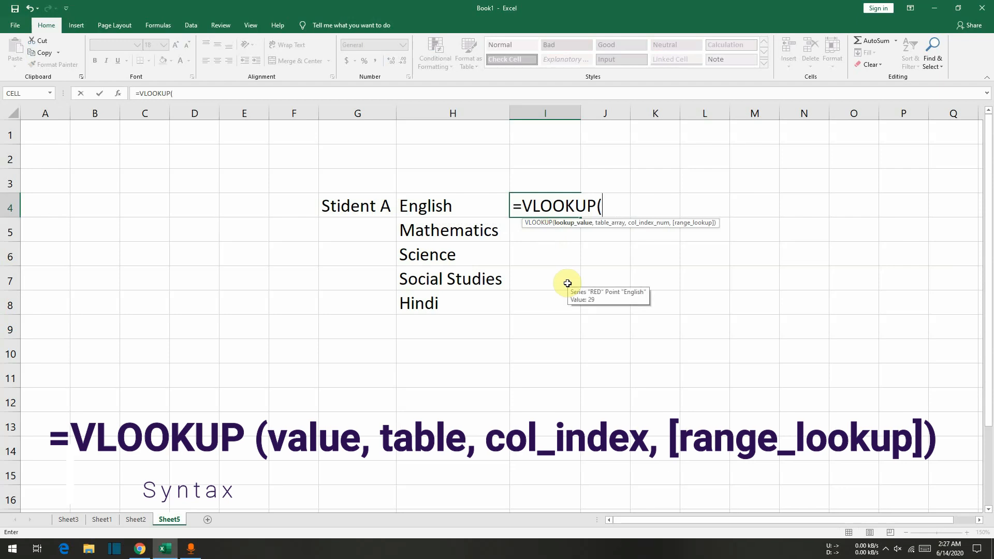
pyautogui.click(352, 203)
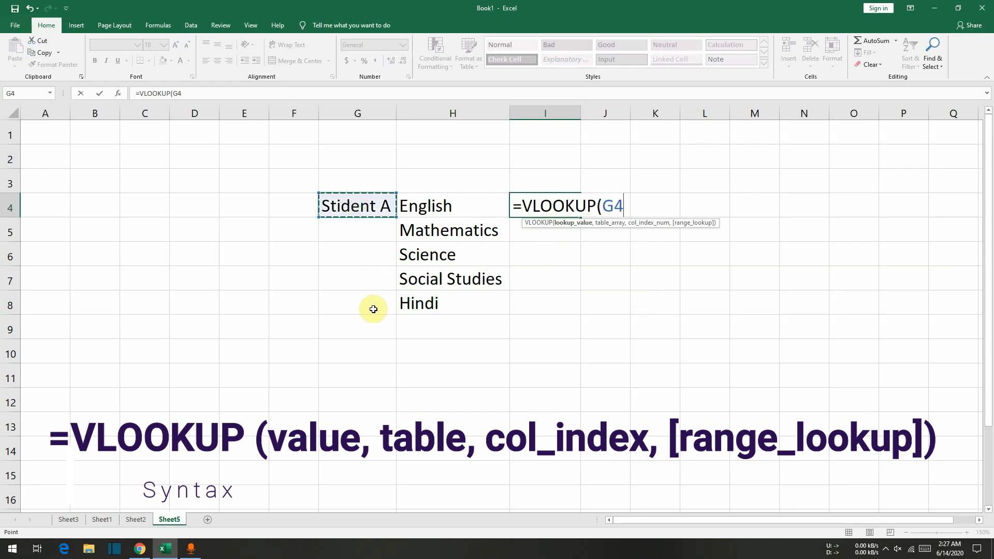
pyautogui.write(',')
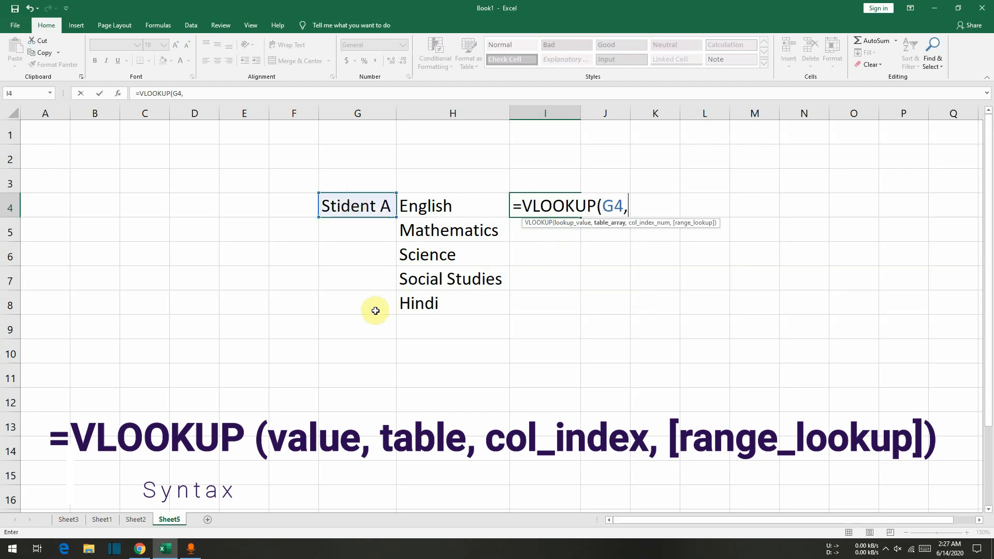
# Complete the VLOOKUP formula with Sheet1 columns J:O as the table, column index 2 and 0 for an exact match.
pyautogui.click(103, 520)
pyautogui.click(296, 107)
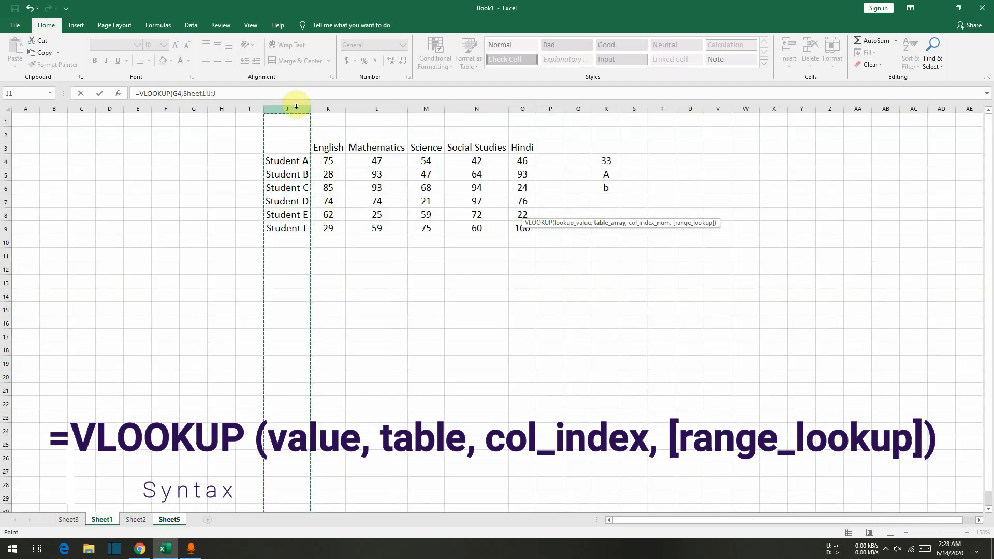
pyautogui.hotkey('shift', 'Right')
pyautogui.hotkey('shift', 'Right')
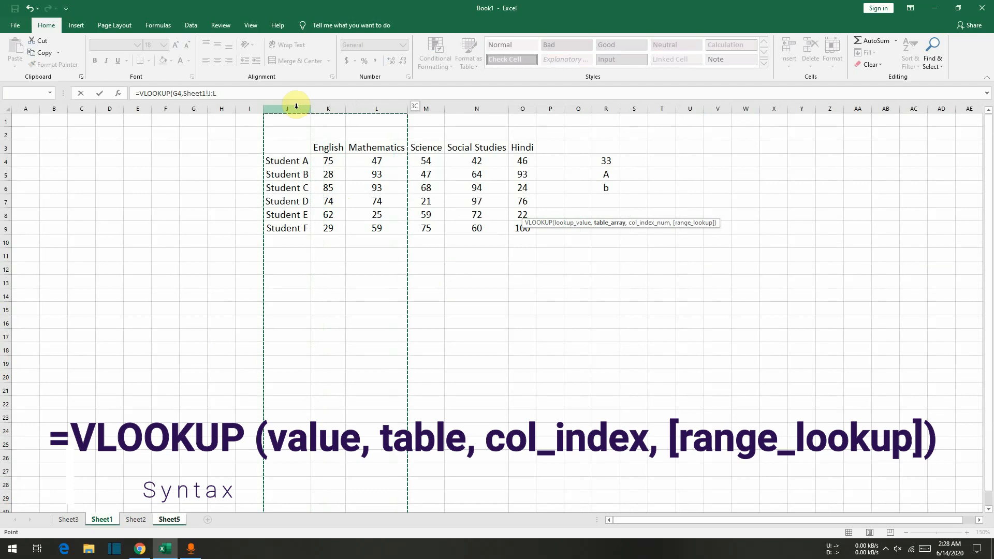
pyautogui.hotkey('shift', 'Right')
pyautogui.hotkey('shift', 'Right')
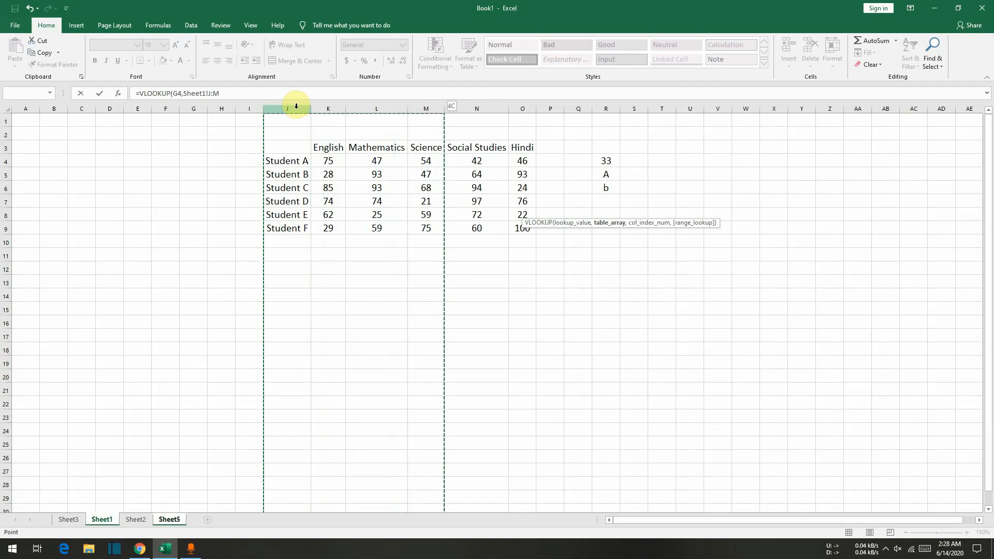
pyautogui.hotkey('shift', 'Right')
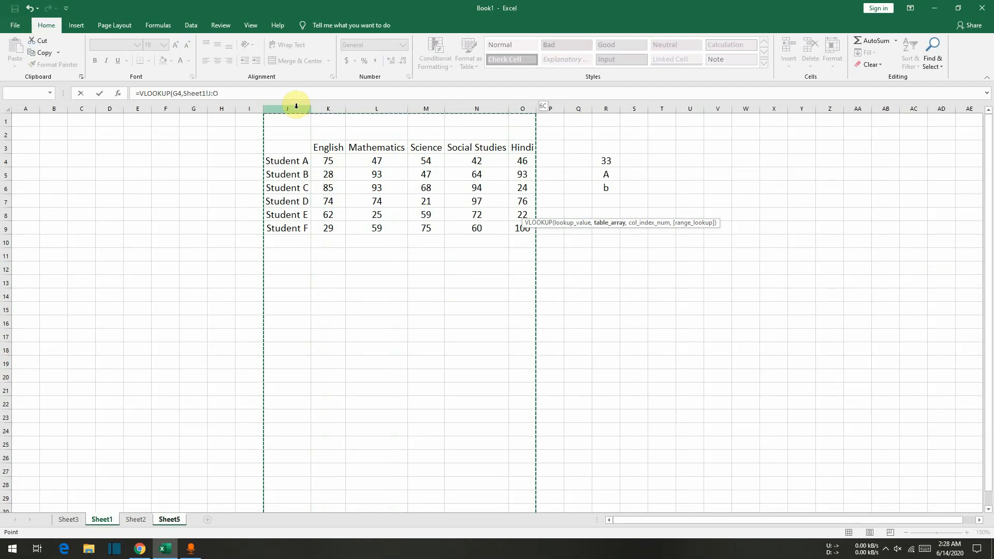
pyautogui.write(',2')
pyautogui.write(',2,')
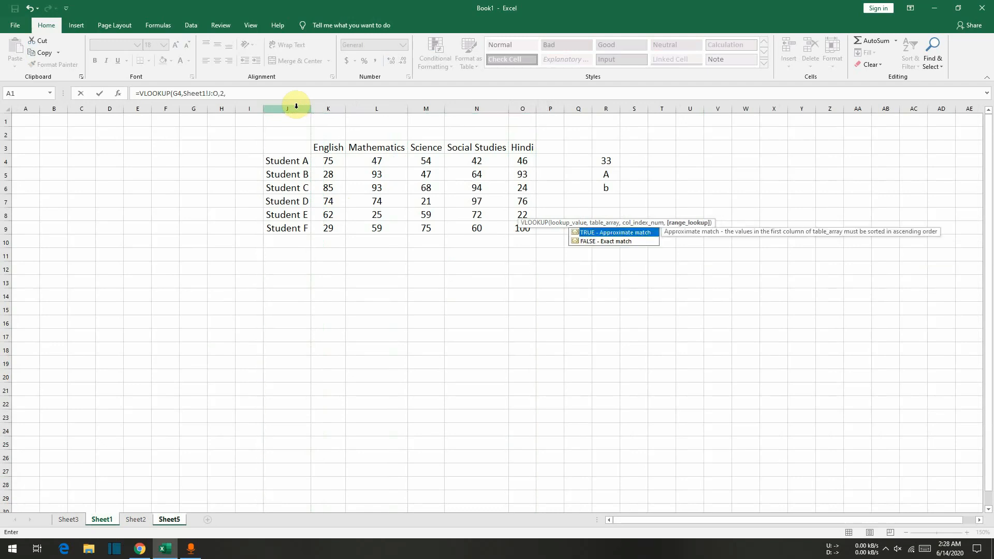
pyautogui.write('00')
pyautogui.press('Return')
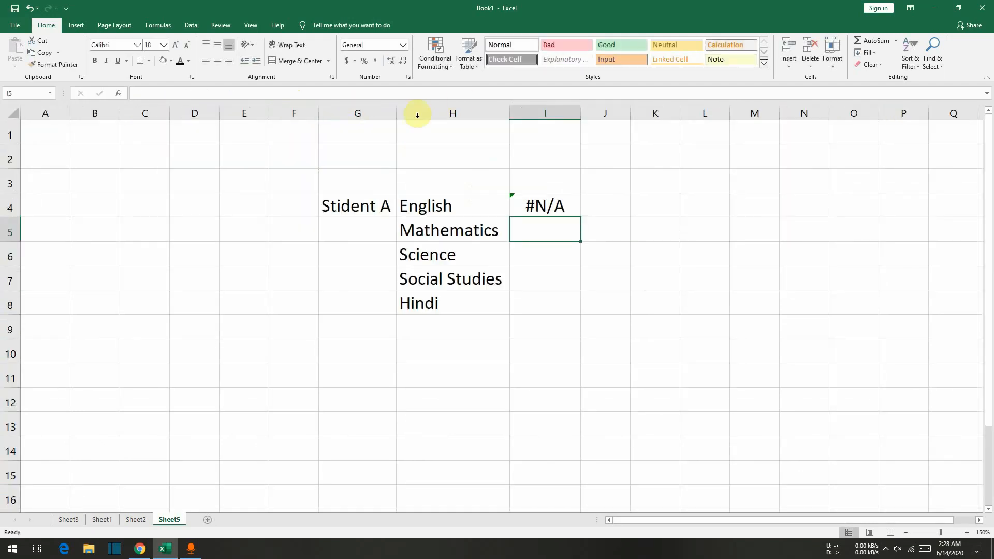
# Correct the spelling of the name in cell G4 to "Student A".
pyautogui.click(362, 208)
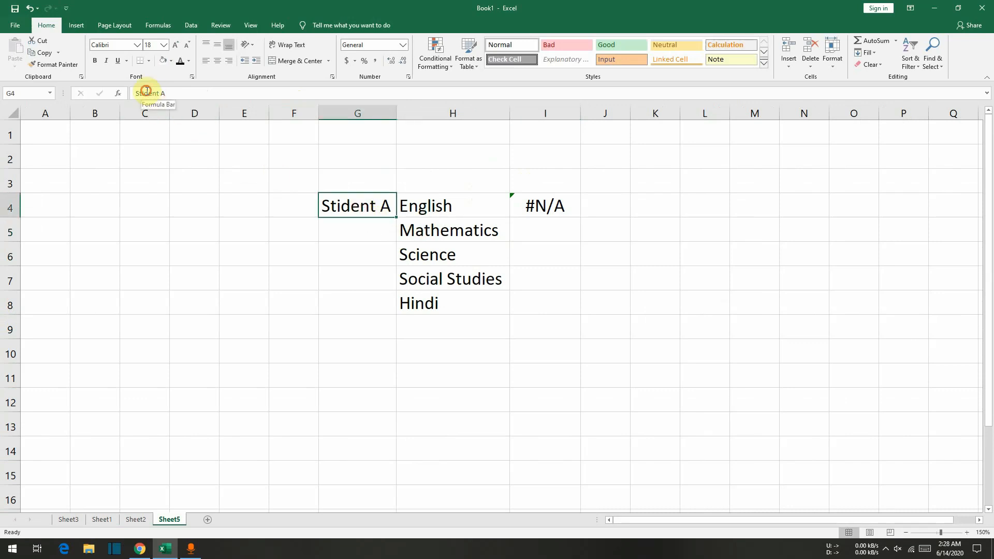
pyautogui.click(143, 93)
pyautogui.press('Delete')
pyautogui.write('u')
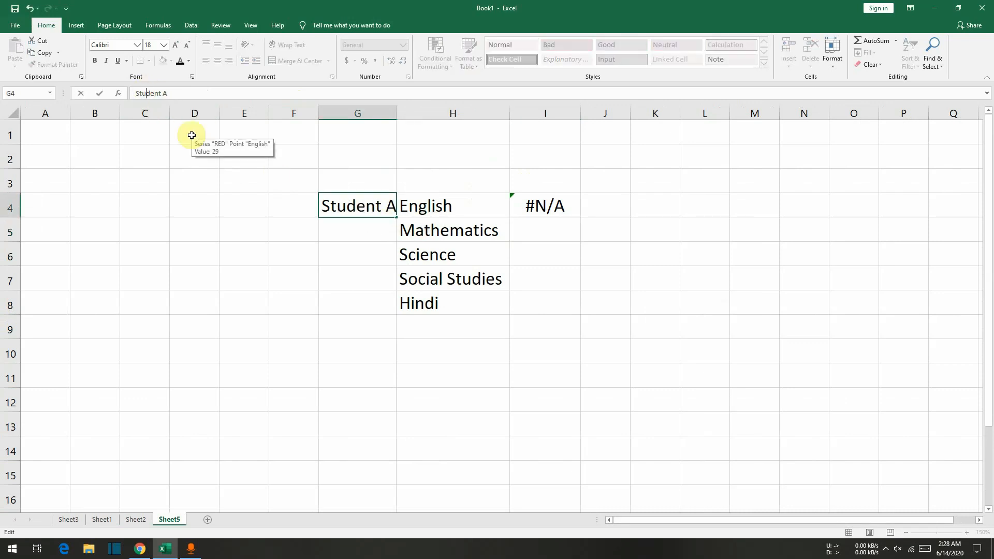
pyautogui.press('Return')
# Center the contents of the whole column I horizontally.
pyautogui.click(540, 112)
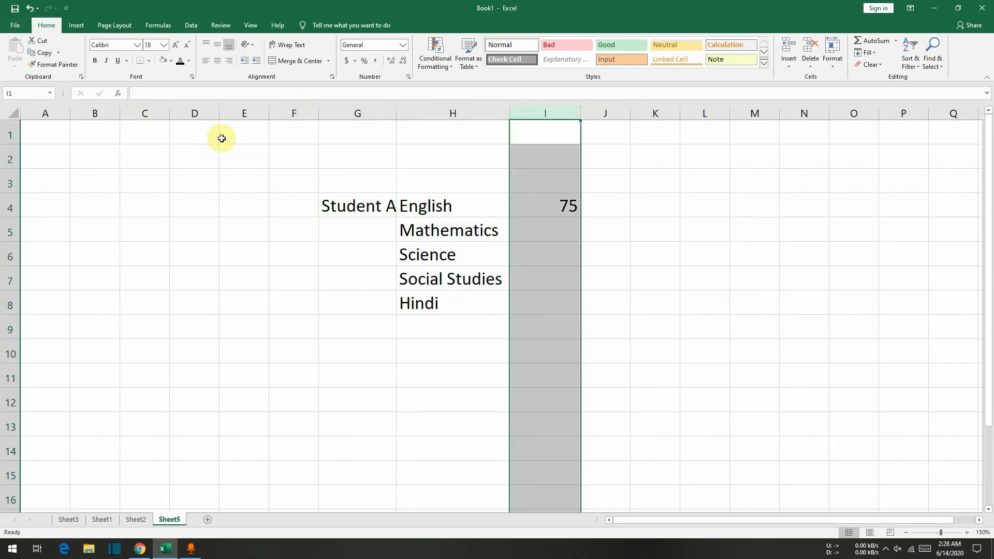
pyautogui.click(217, 60)
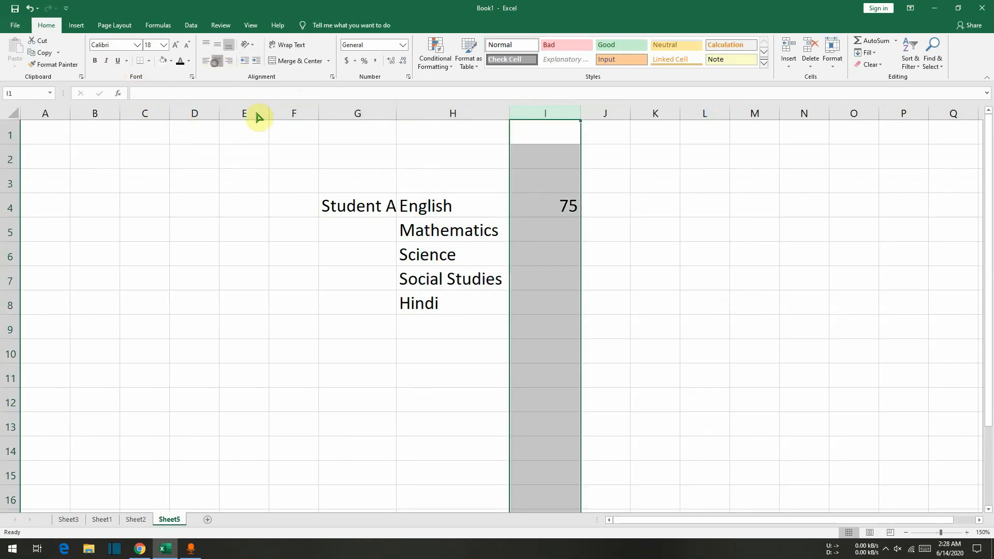
pyautogui.click(555, 227)
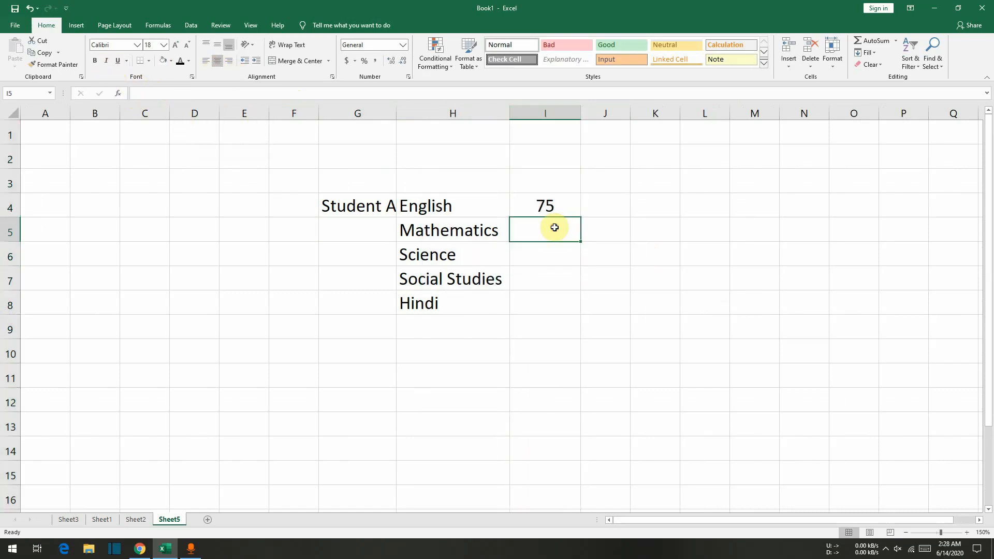
# Copy the VLOOKUP formula from I4 into I5 for Mathematics and change its column index to 3.
pyautogui.click(564, 199)
pyautogui.click(144, 93)
pyautogui.moveTo(146, 93); pyautogui.dragTo(133, 94)
pyautogui.hotkey('ctrl', 'c')
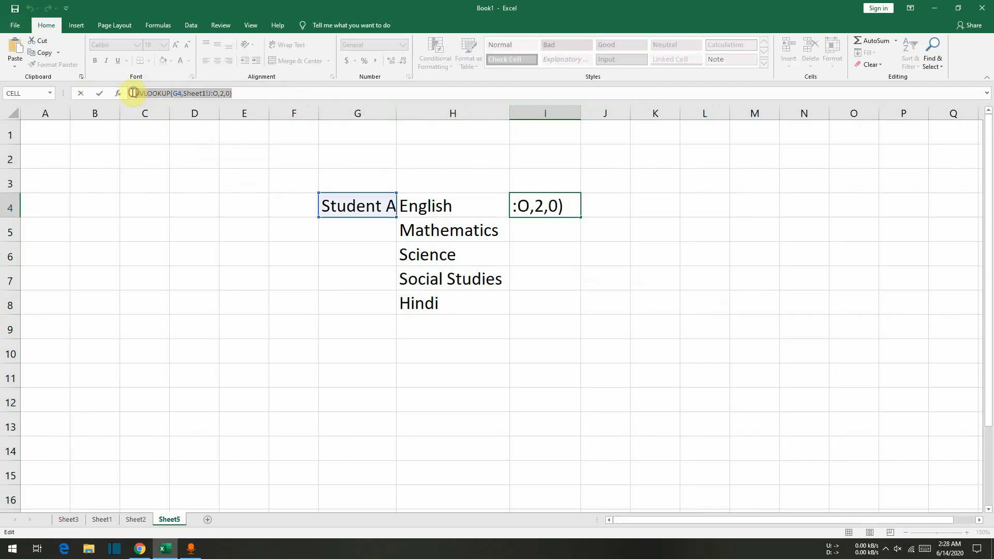
pyautogui.press('Escape')
pyautogui.click(539, 225)
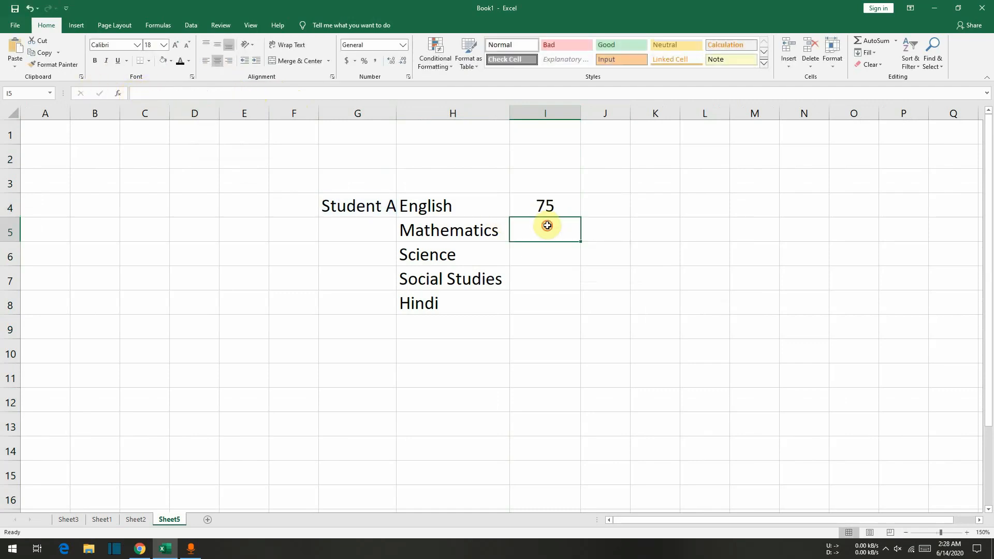
pyautogui.press('F2')
pyautogui.hotkey('ctrl', 'v')
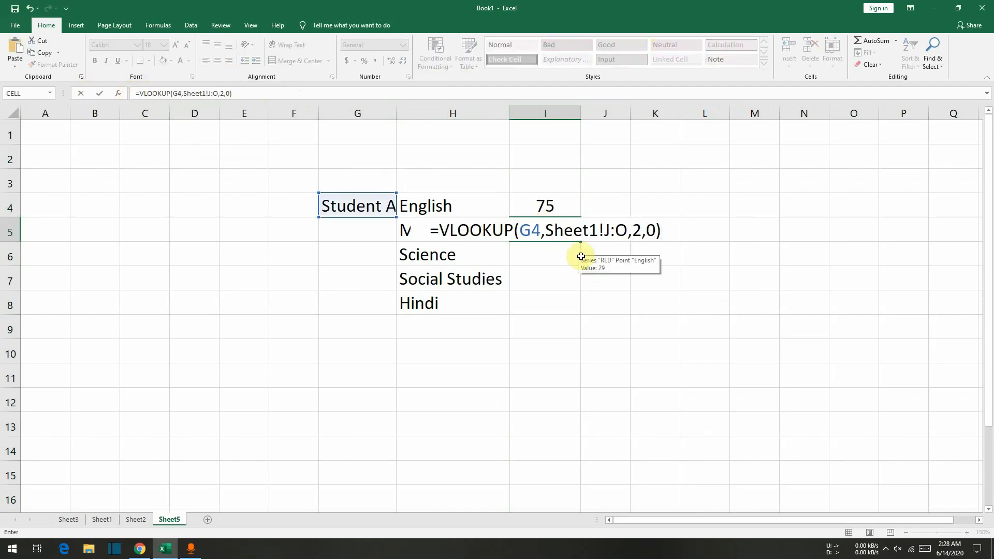
pyautogui.click(634, 230)
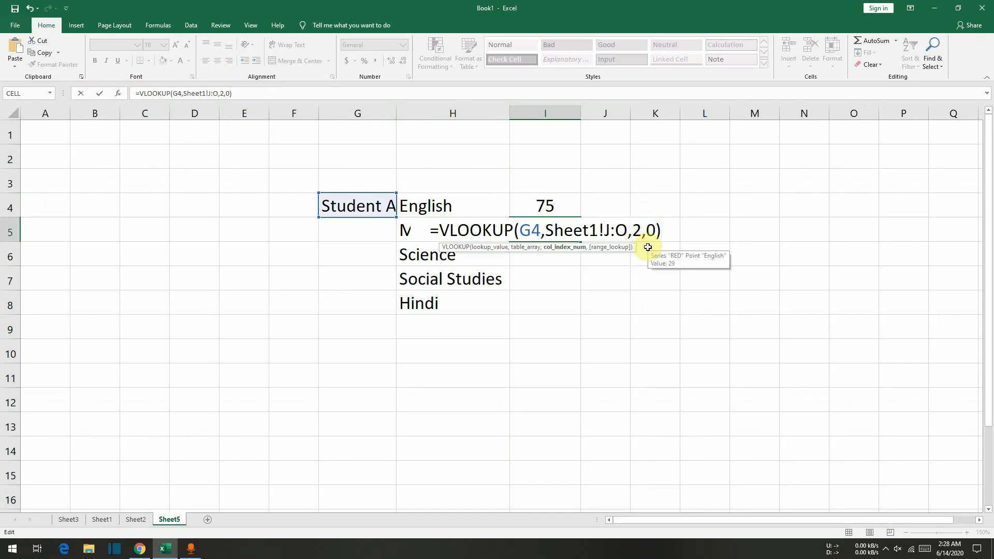
pyautogui.press('Delete')
pyautogui.write('3')
pyautogui.press('Return')
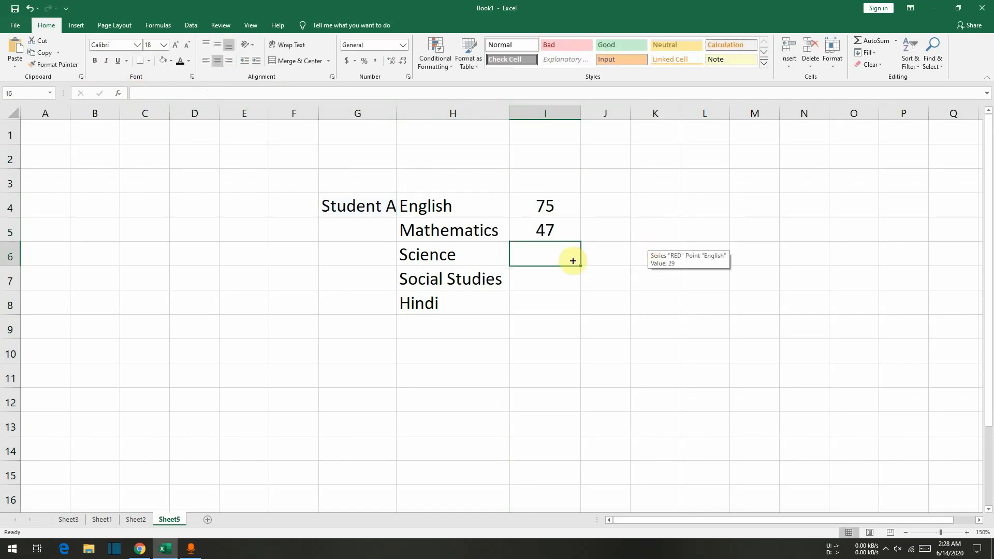
# Paste the VLOOKUP formula into I6 for Science and change its column index to 4.
pyautogui.press('F2')
pyautogui.hotkey('ctrl', 'v')
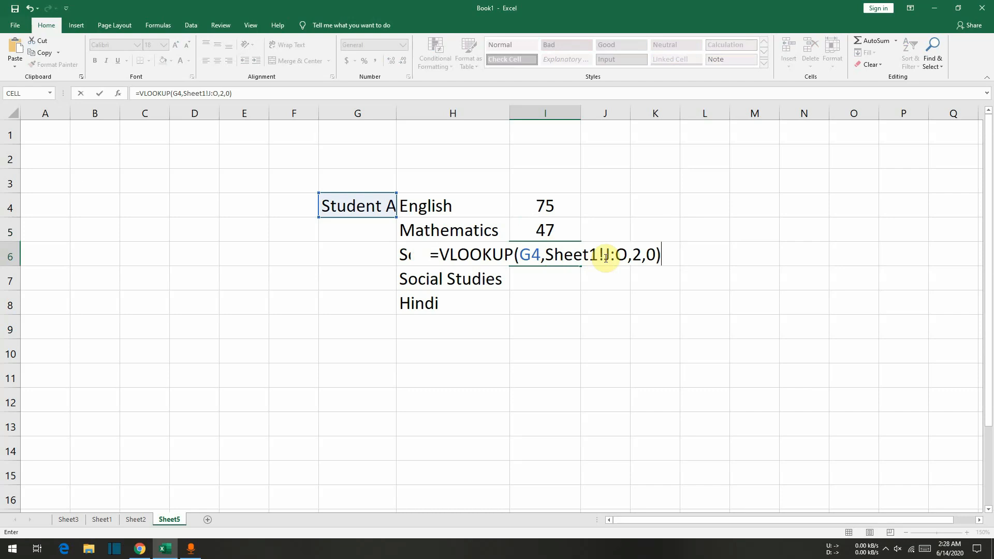
pyautogui.click(637, 257)
pyautogui.press('BackSpace')
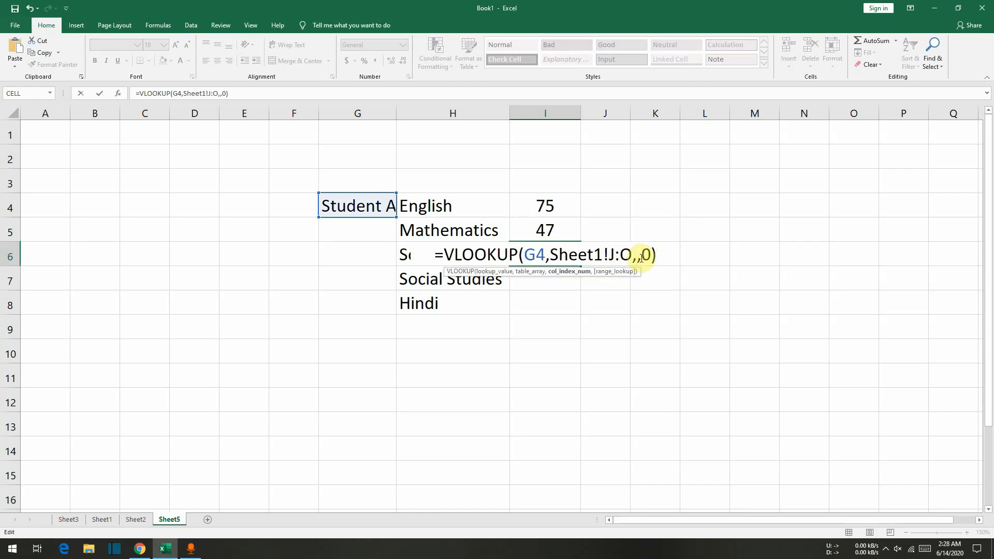
pyautogui.write('4')
pyautogui.press('Return')
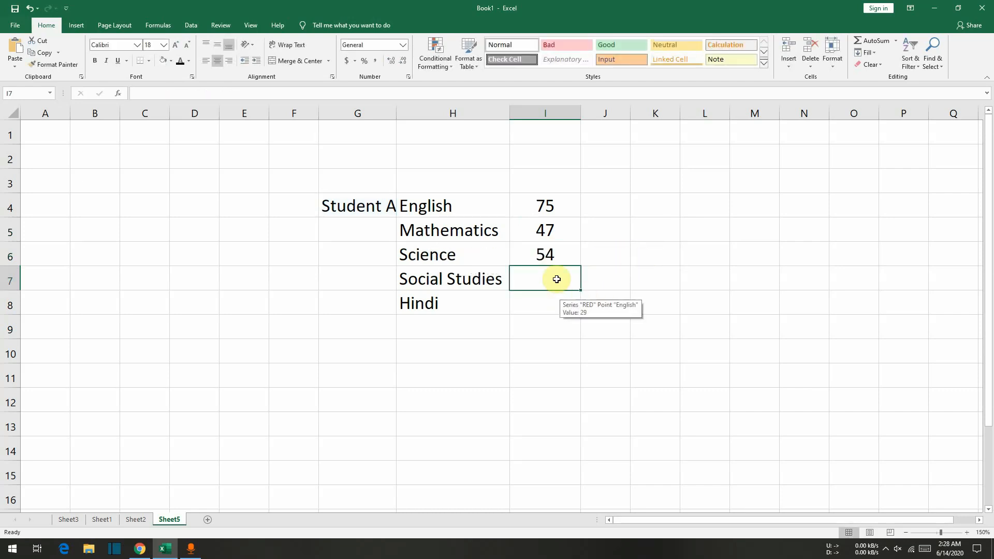
# Paste the VLOOKUP formula into I7 for Social Studies and change its column index to 5.
pyautogui.press('F2')
pyautogui.hotkey('ctrl', 'v')
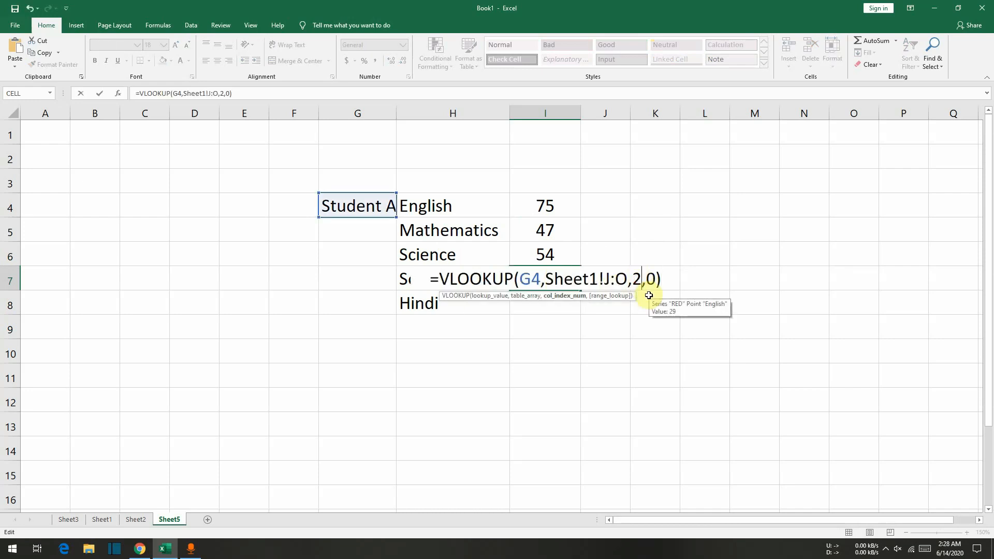
pyautogui.press('BackSpace')
pyautogui.write('5')
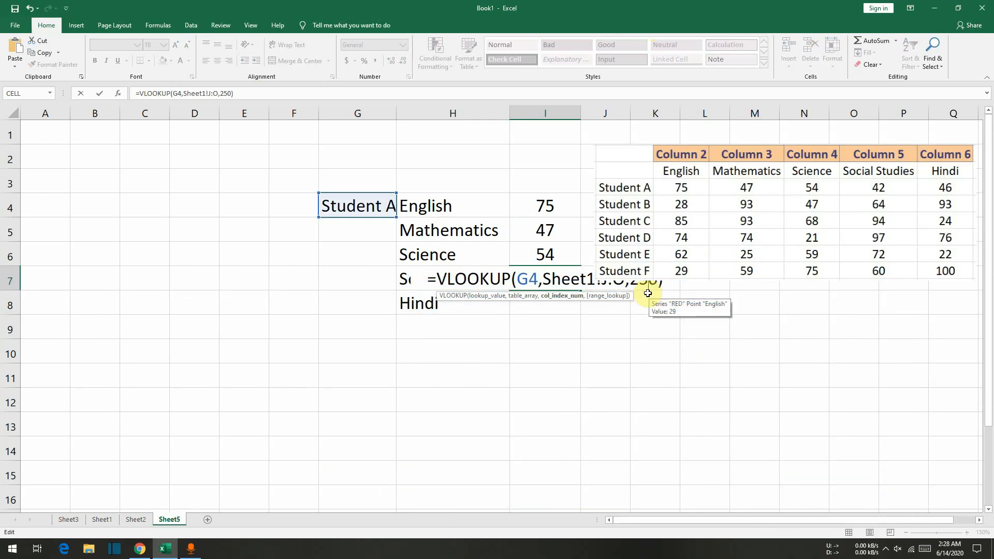
pyautogui.press('BackSpace')
pyautogui.press('BackSpace')
pyautogui.write('5,')
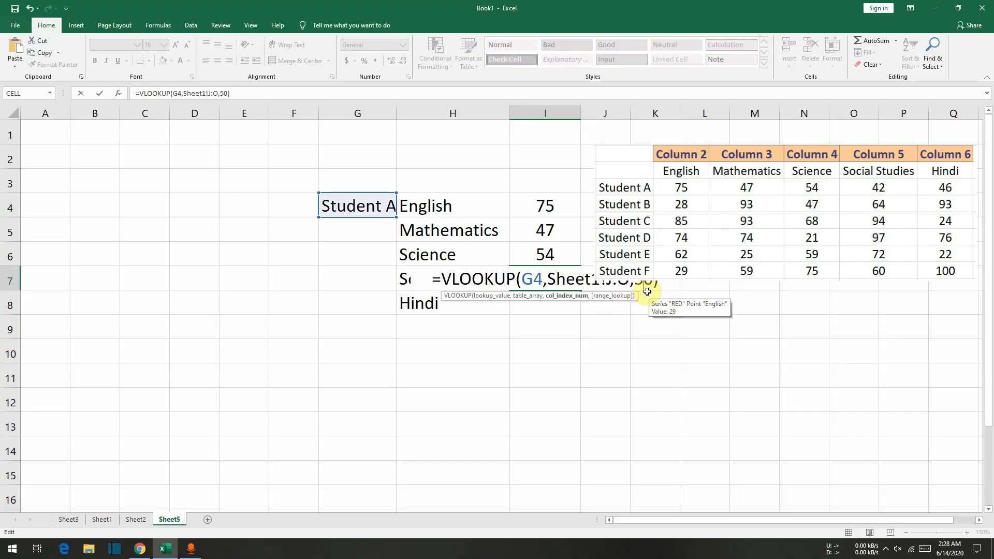
pyautogui.press('Return')
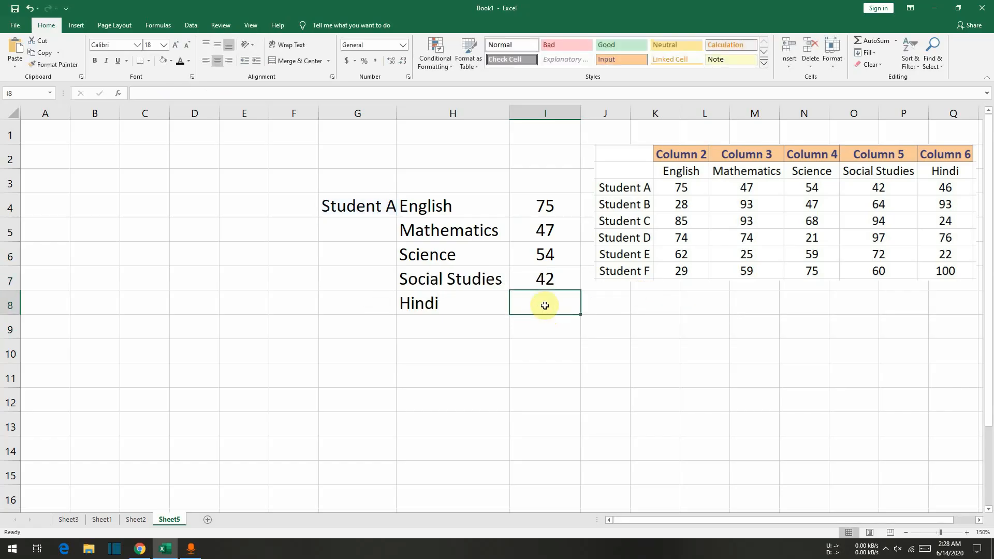
# Paste the VLOOKUP formula into I8 for Hindi and change its column index to 6.
pyautogui.hotkey('ctrl', 'b')
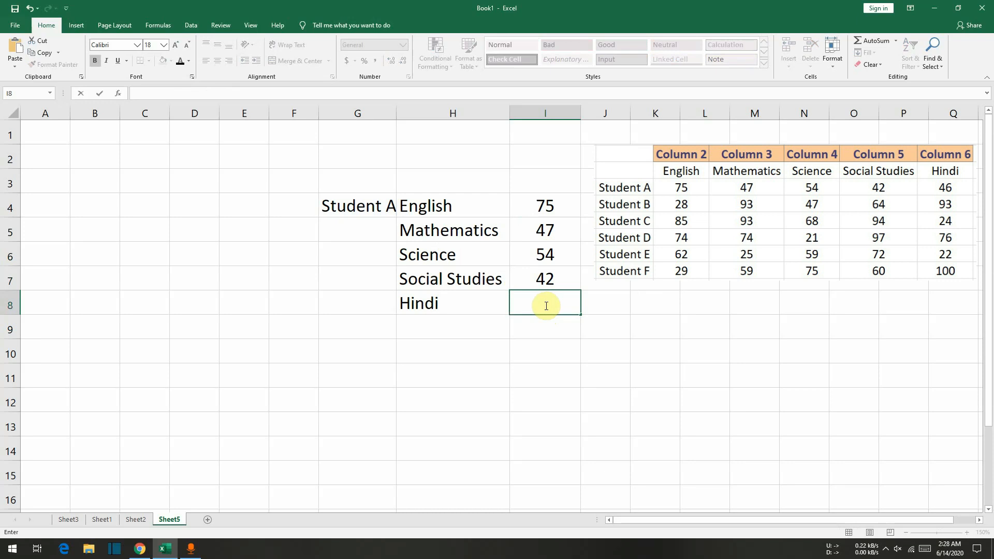
pyautogui.hotkey('ctrl', 'v')
pyautogui.click(634, 304)
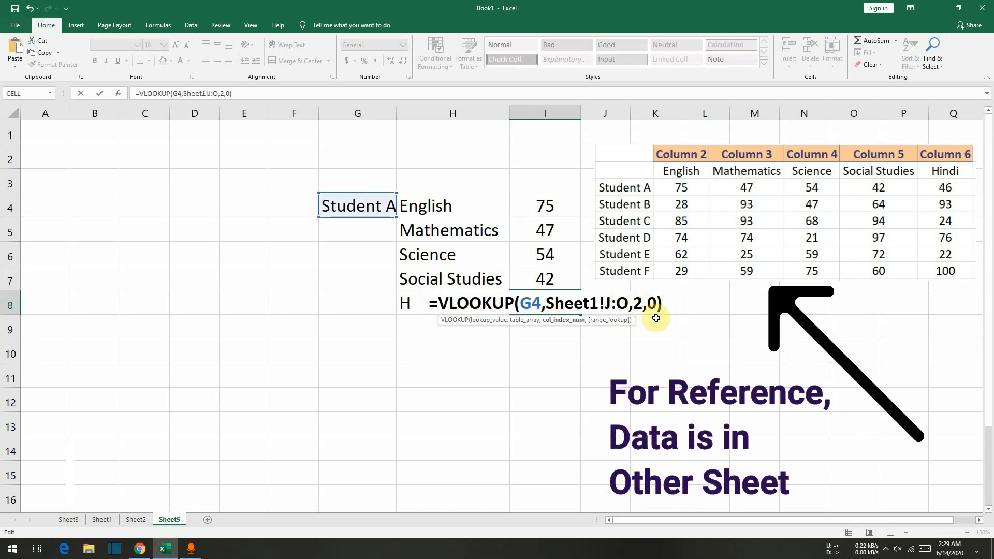
pyautogui.press('Delete')
pyautogui.write('6')
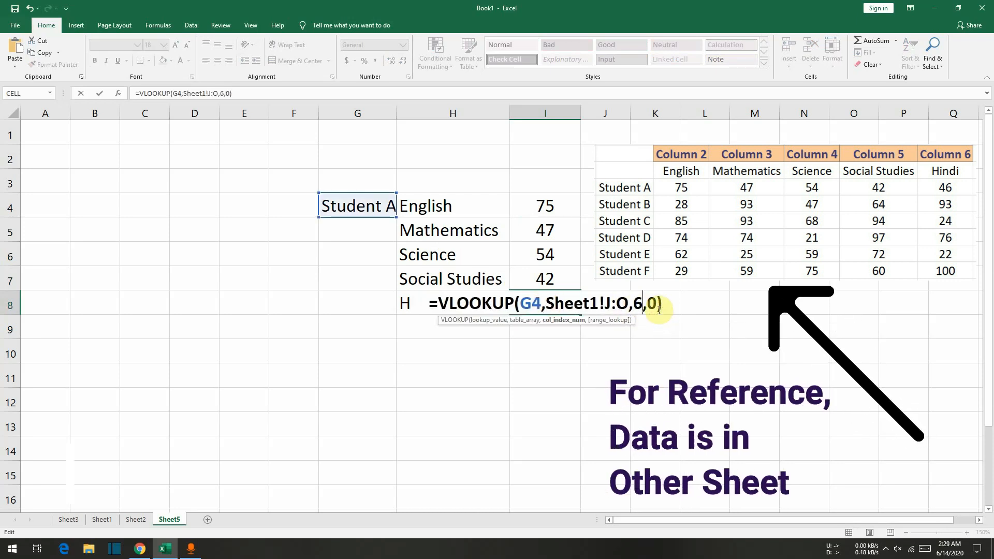
pyautogui.press('Return')
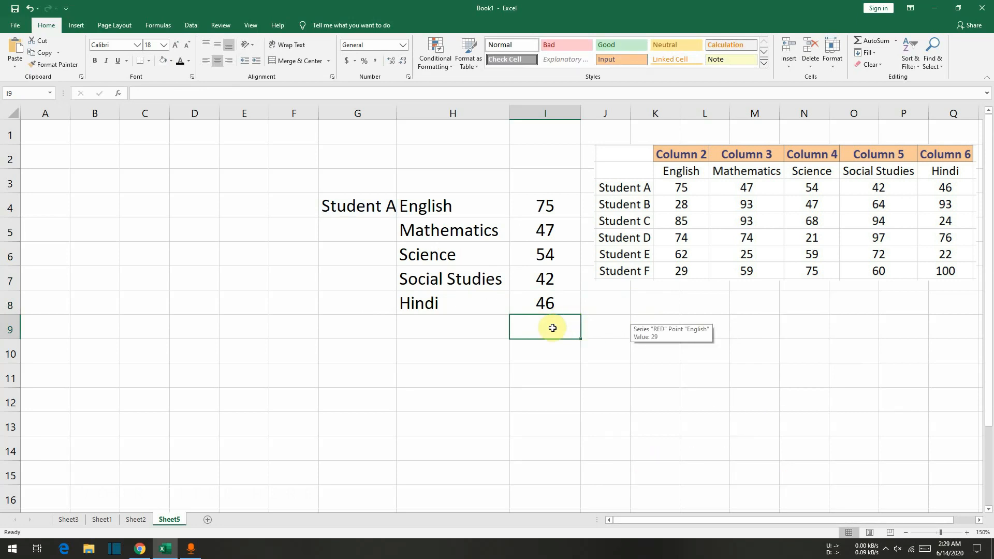
# Change the student in cell G4 to "Student B" to test the lookup formulas.
pyautogui.click(355, 204)
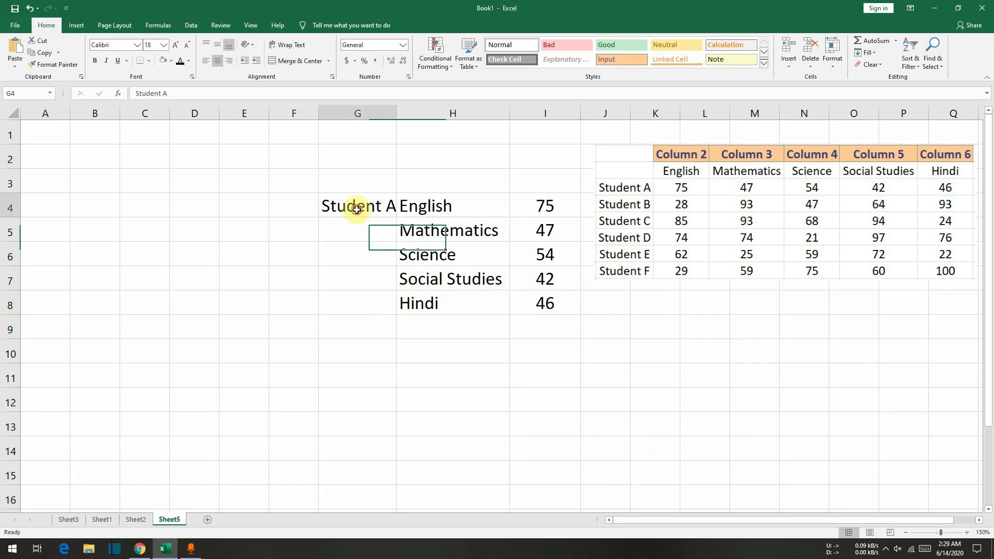
pyautogui.click(184, 91)
pyautogui.press('BackSpace')
pyautogui.write('B')
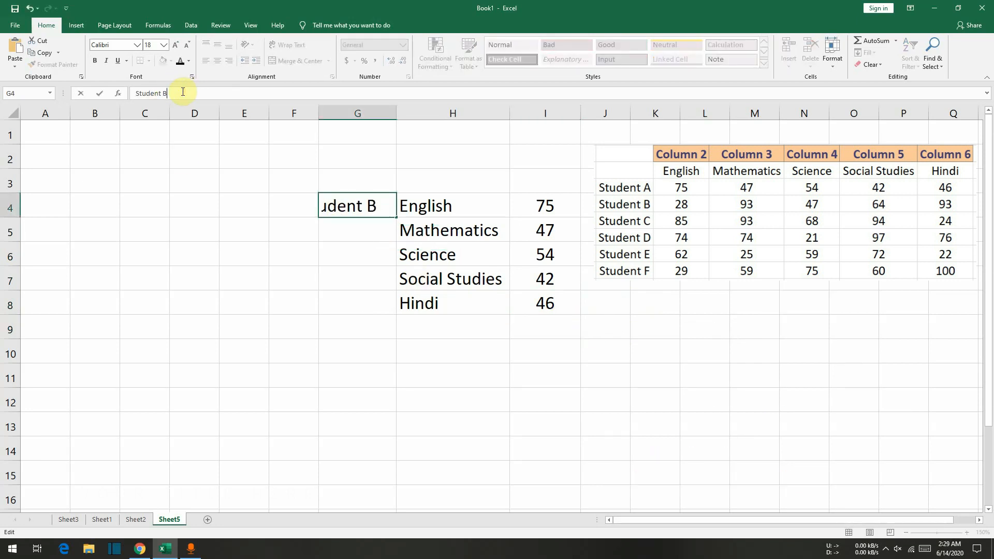
pyautogui.press('Return')
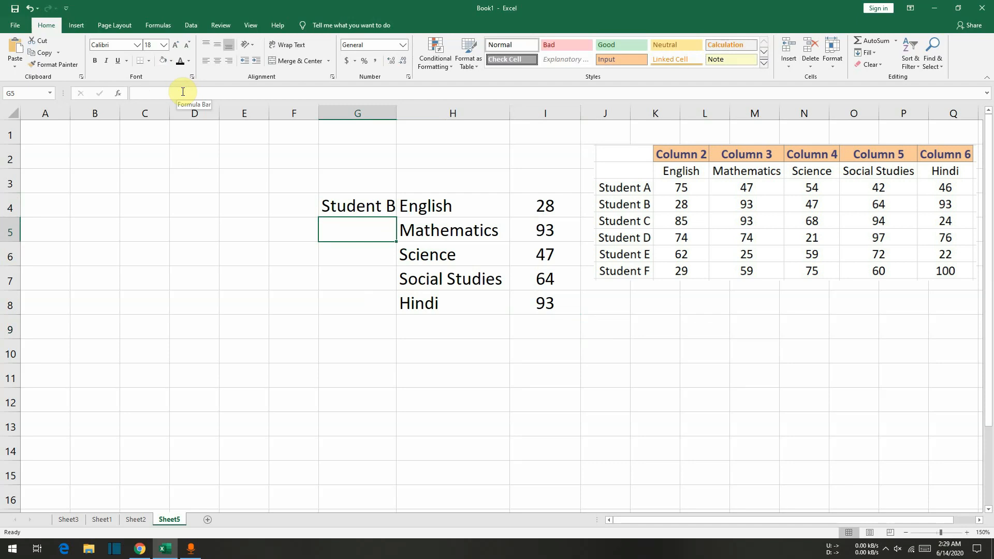
# Change the student in cell G4 to "Student F".
pyautogui.click(348, 200)
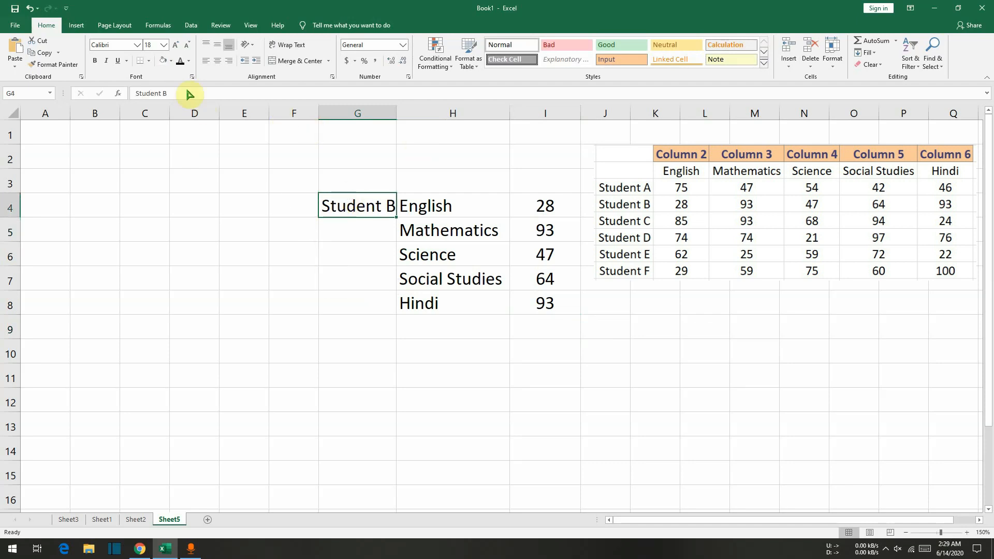
pyautogui.click(177, 92)
pyautogui.press('BackSpace')
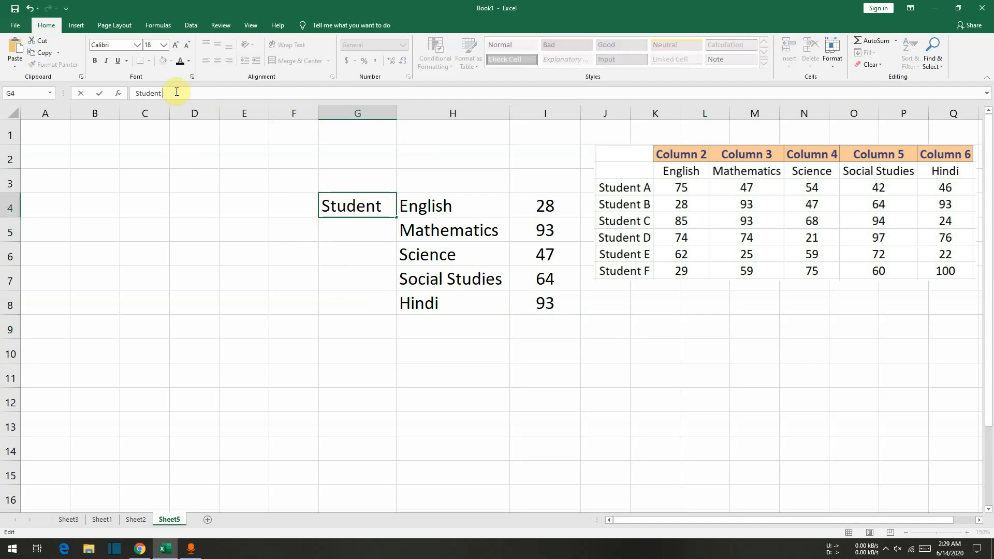
pyautogui.write('F')
pyautogui.press('Return')
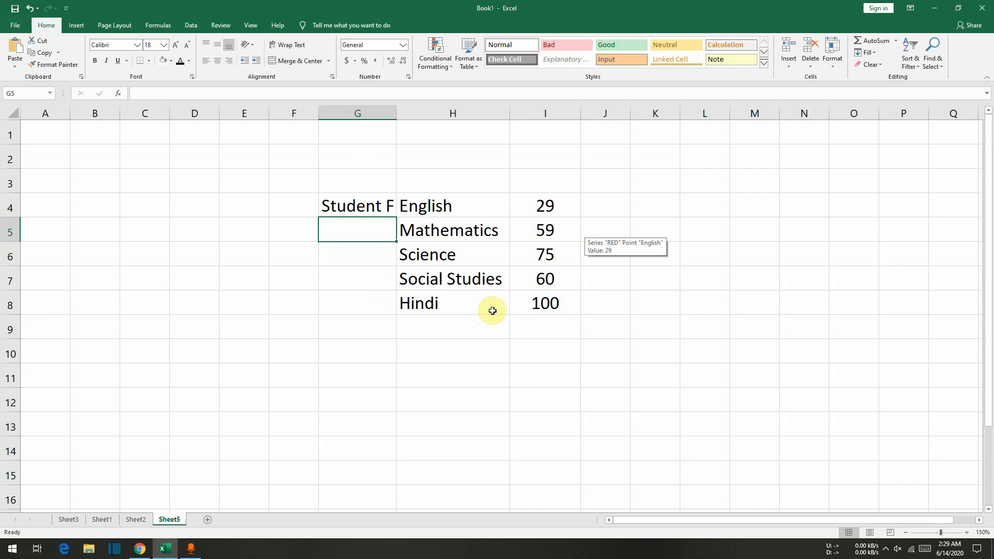
# Enter the headings Red, Amber and Green in cells L3 to N3 and fit column M's width to its contents.
pyautogui.click(703, 179)
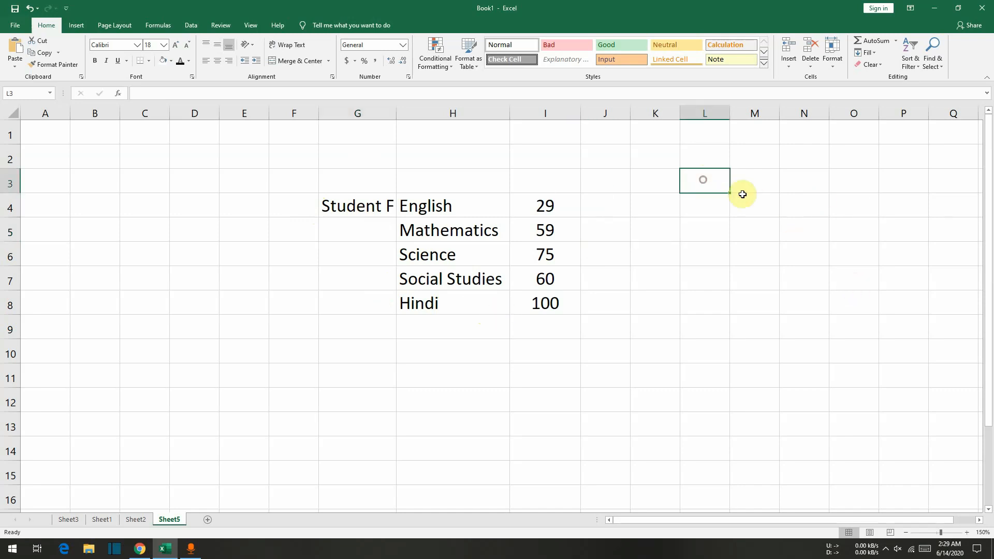
pyautogui.write('REd')
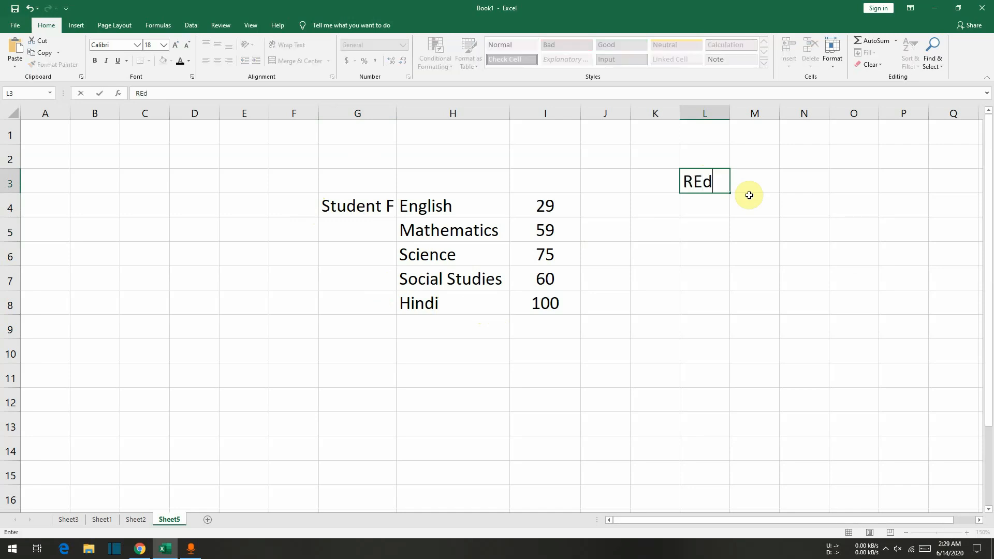
pyautogui.press('Return')
pyautogui.press('Up')
pyautogui.press('Right')
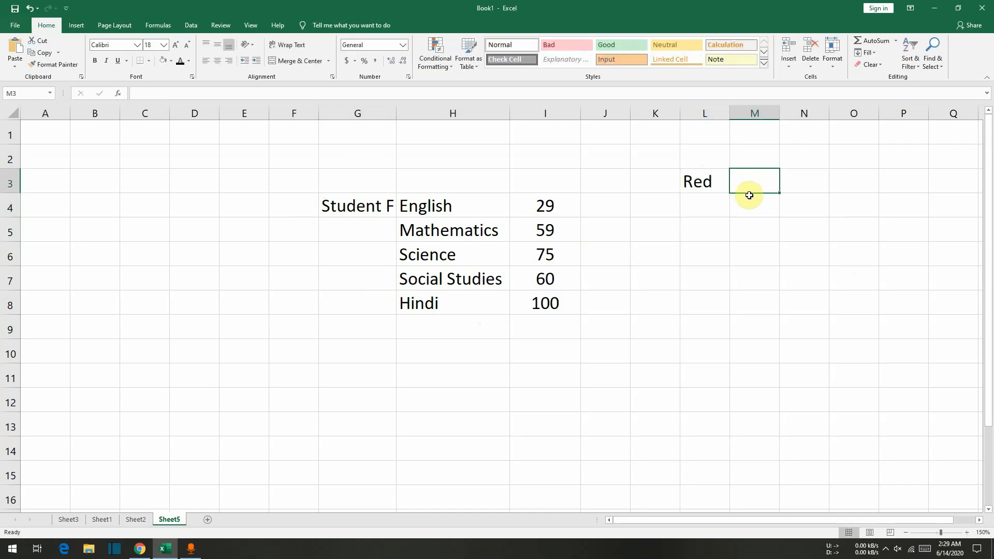
pyautogui.write('Amber')
pyautogui.press('Return')
pyautogui.press('Up')
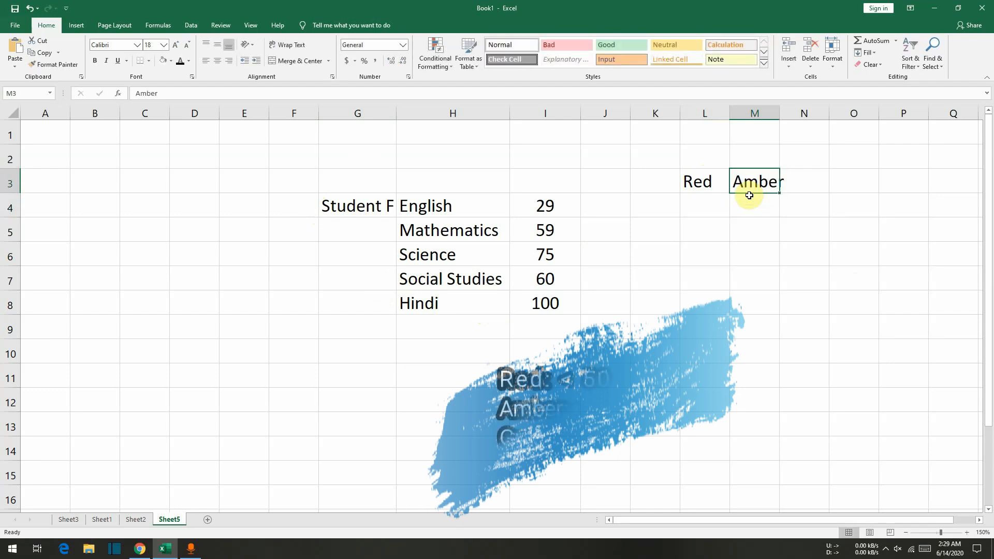
pyautogui.press('Right')
pyautogui.write('Green')
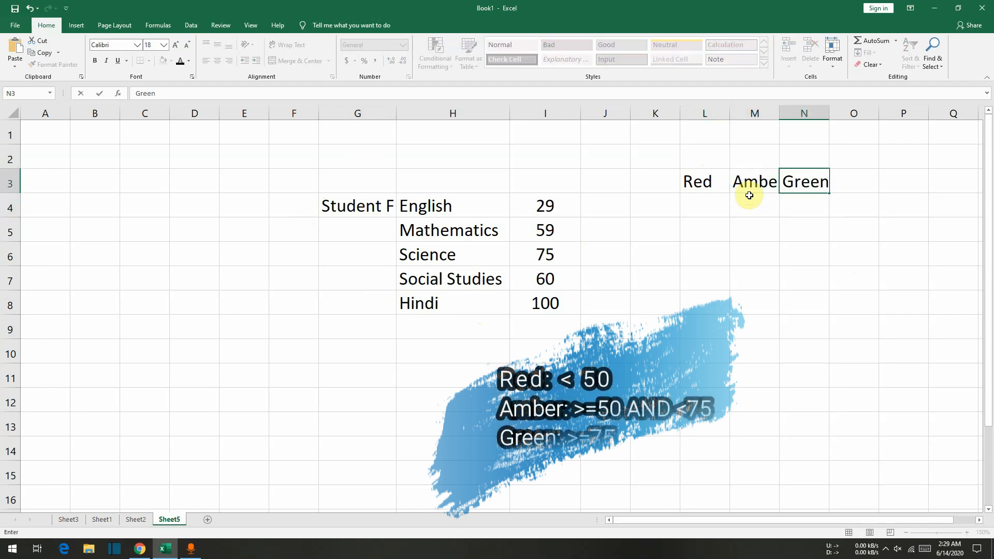
pyautogui.press('Return')
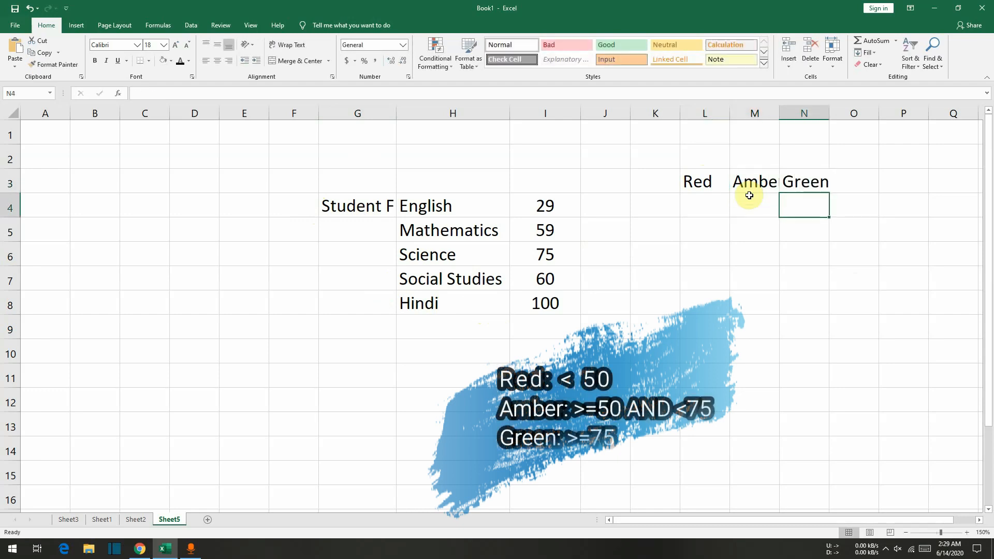
pyautogui.doubleClick(778, 113)
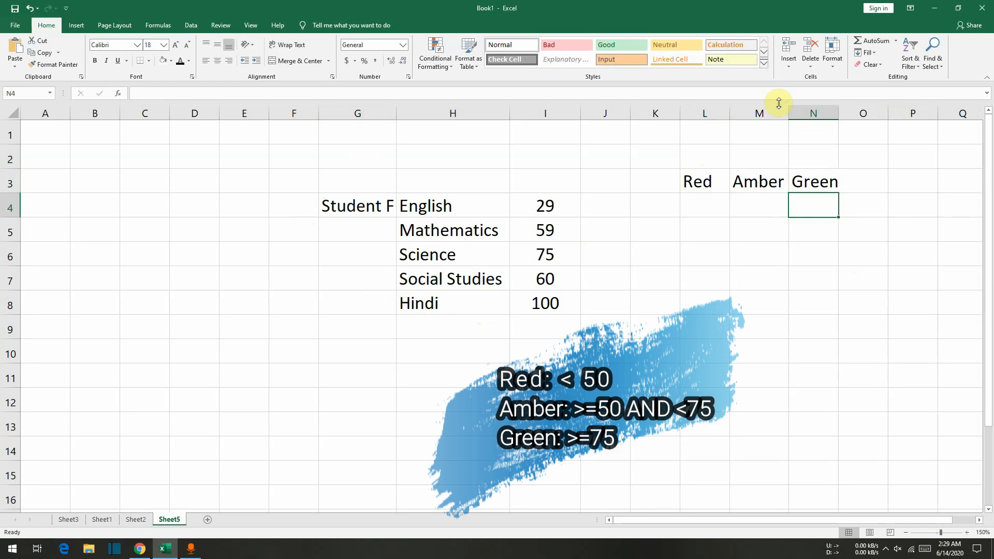
# Enter the score criterion "<50" in cell L2 above the Red heading.
pyautogui.click(687, 156)
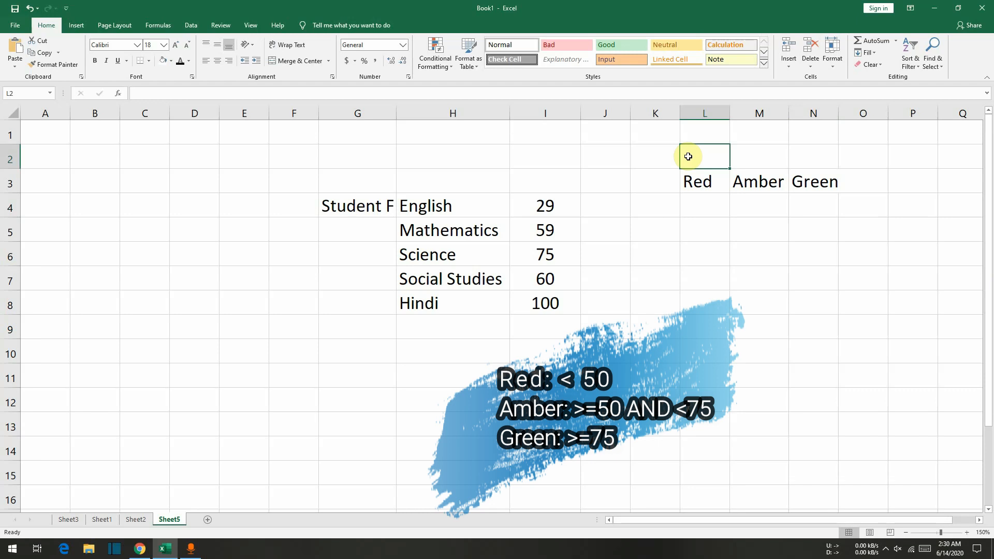
pyautogui.write('<')
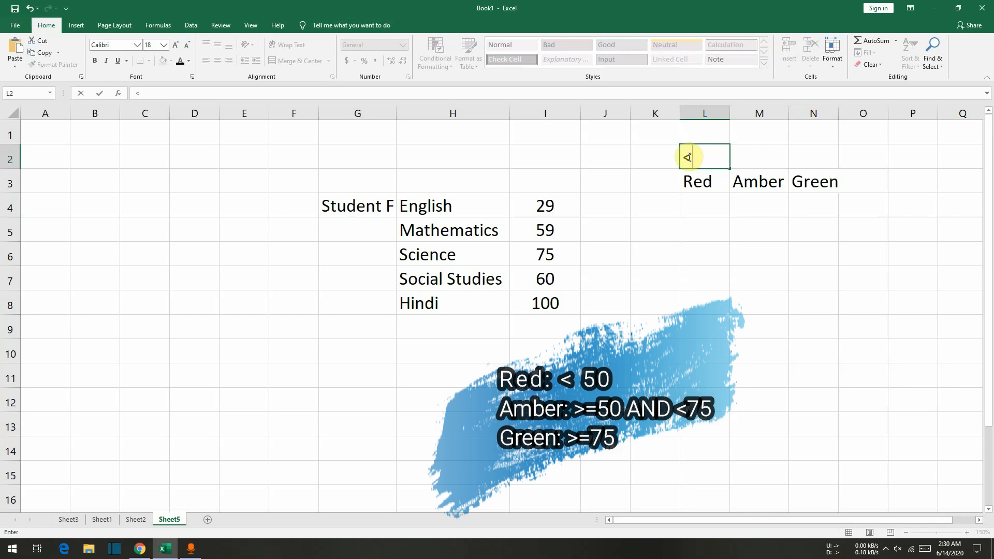
pyautogui.write('50')
pyautogui.press('Return')
# Enter the score criterion ">=50 & <75" in cell M2 above the Amber heading and fit column M's width to it.
pyautogui.click(689, 157)
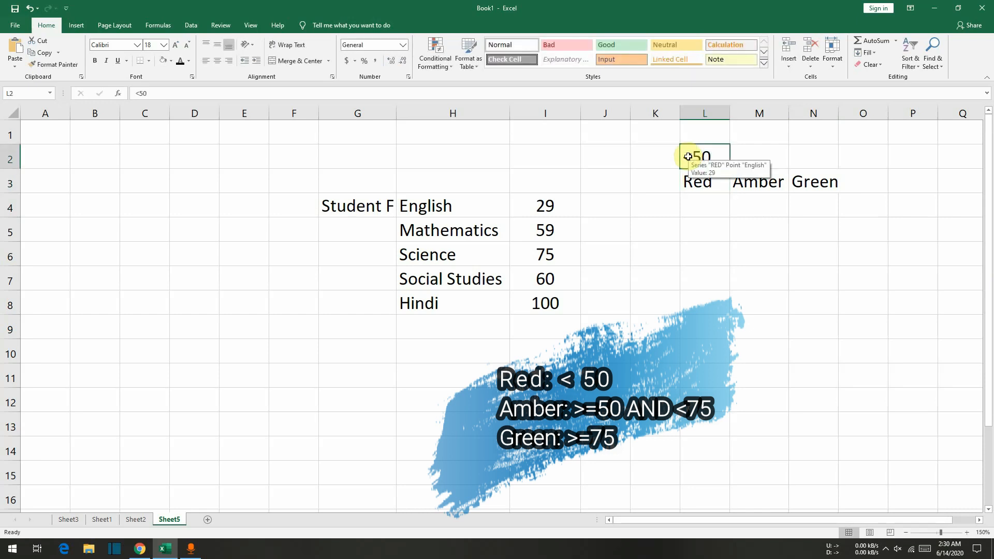
pyautogui.press('Tab')
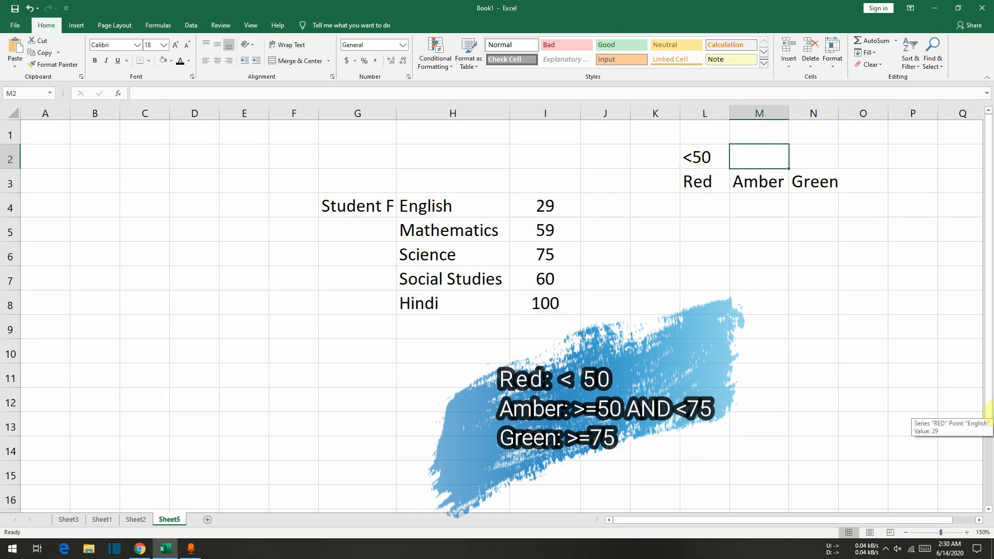
pyautogui.write('>5')
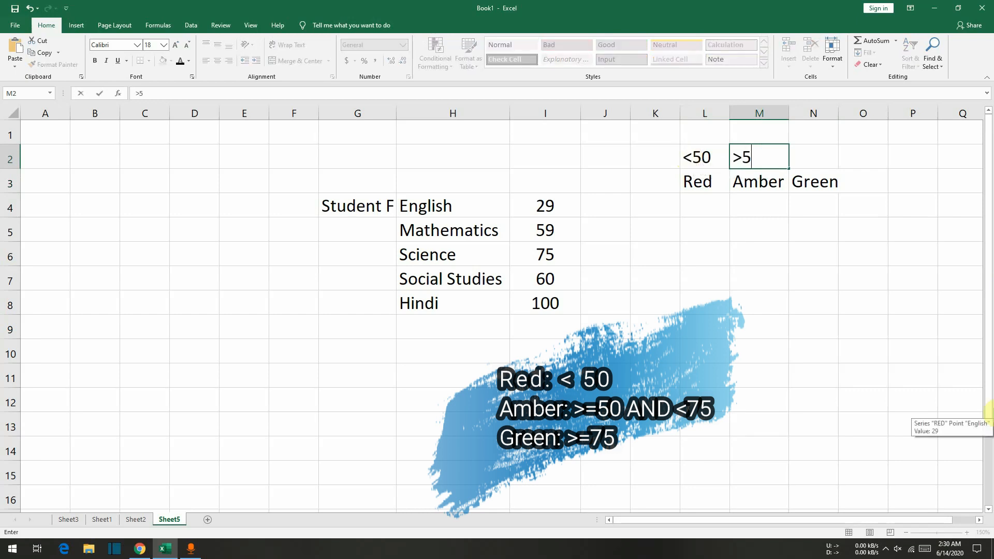
pyautogui.press('BackSpace')
pyautogui.write('=50 & ')
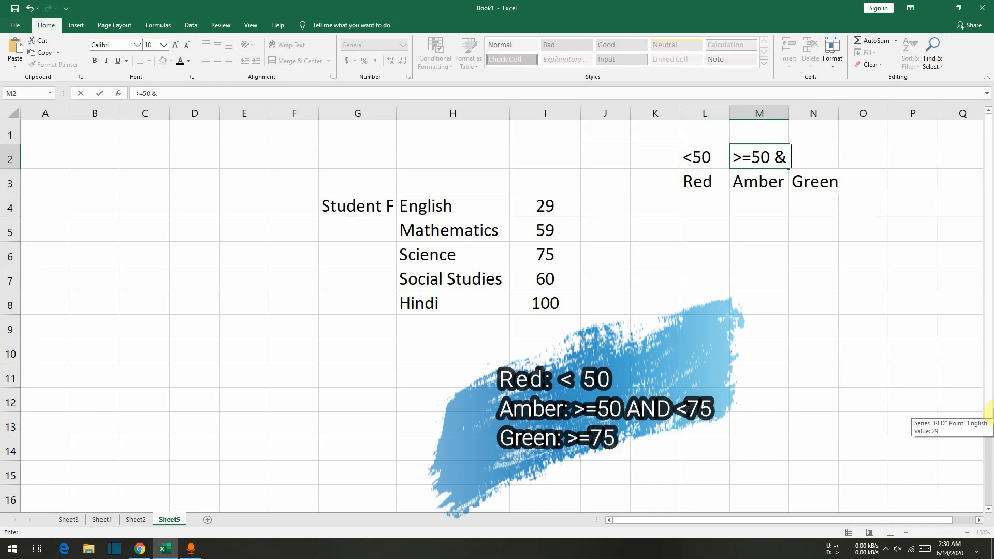
pyautogui.write('<75')
pyautogui.press('Return')
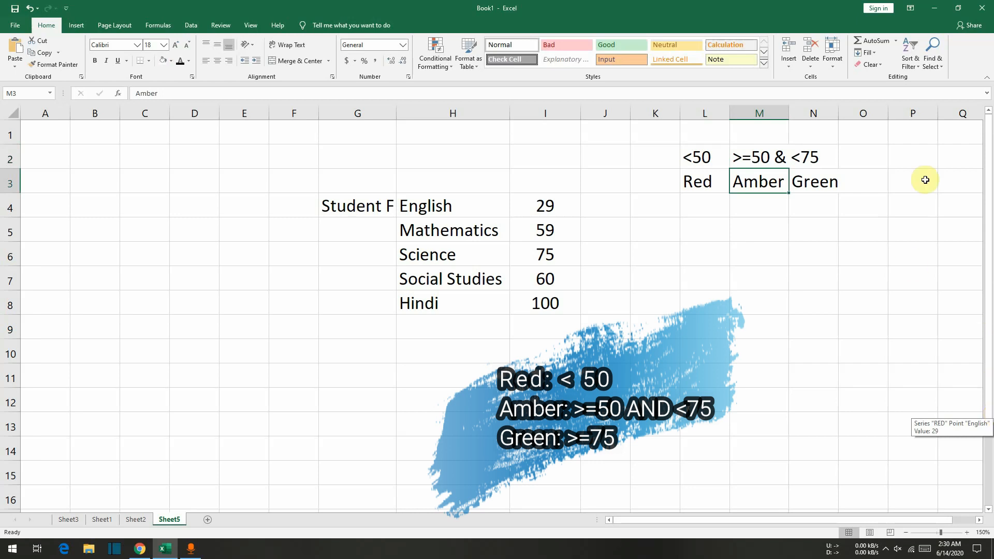
pyautogui.doubleClick(788, 109)
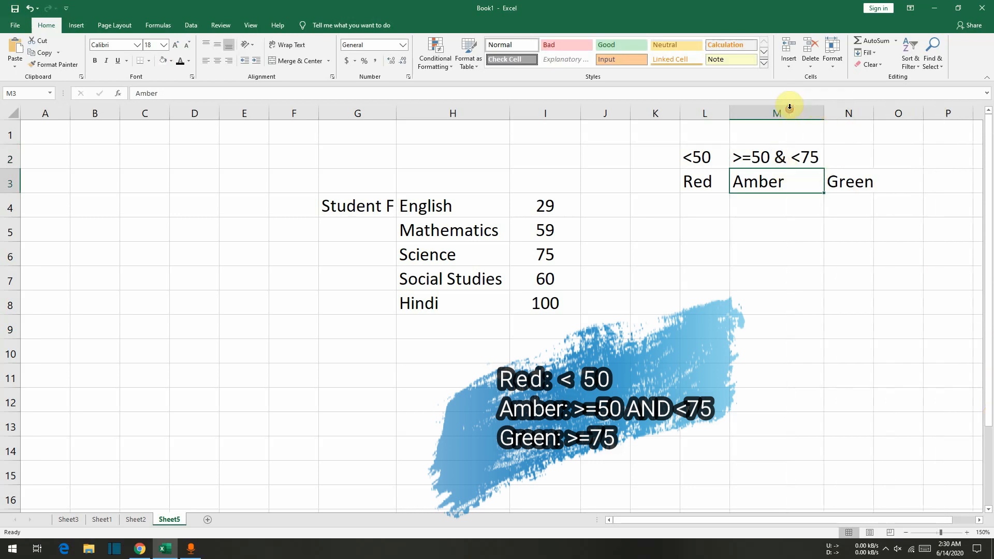
# Enter the score criterion ">=75" in cell N2 above the Green heading.
pyautogui.click(853, 157)
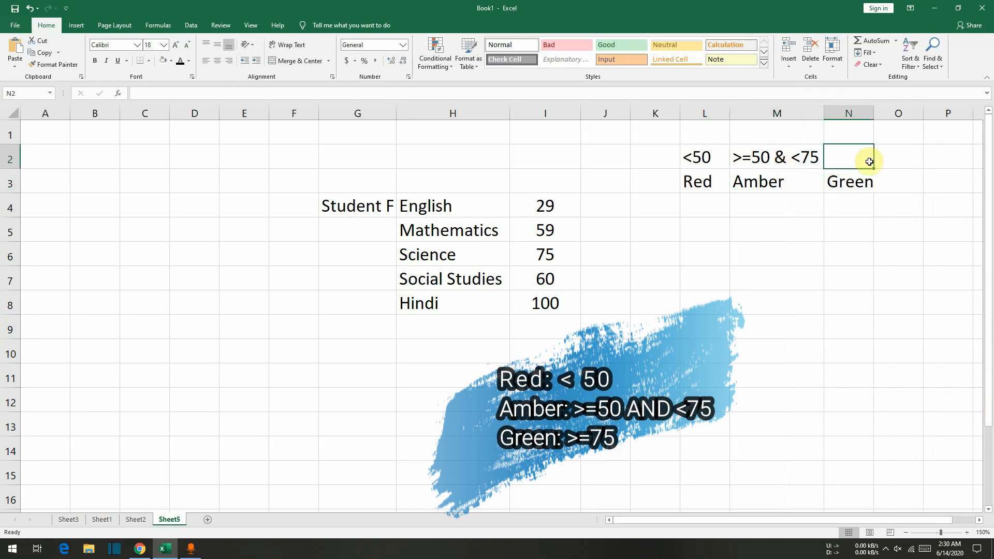
pyautogui.write('>=')
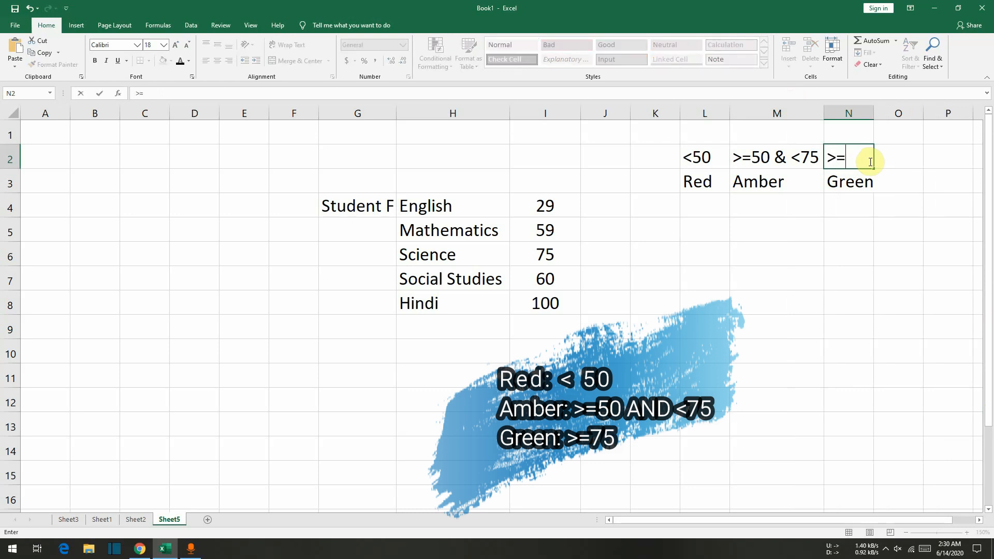
pyautogui.write('75')
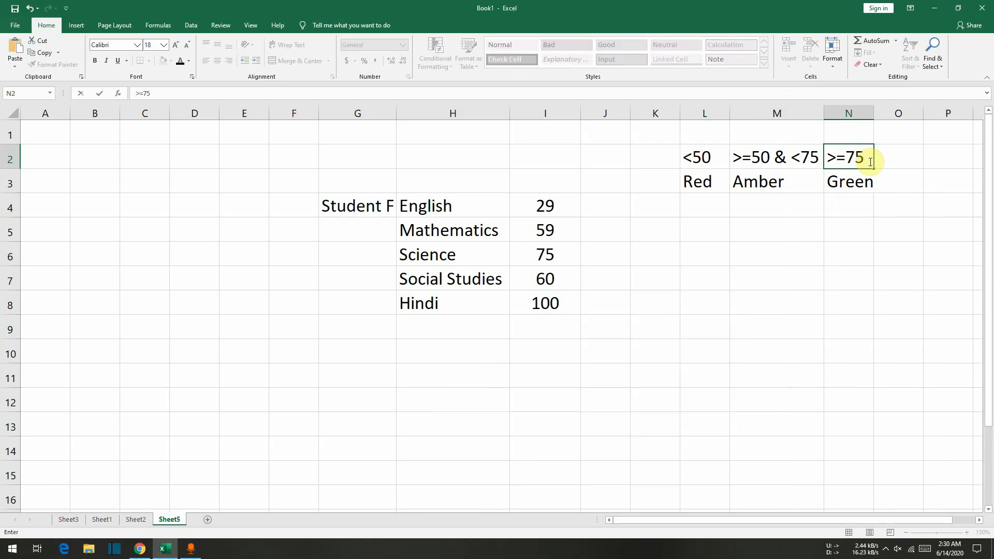
pyautogui.press('Return')
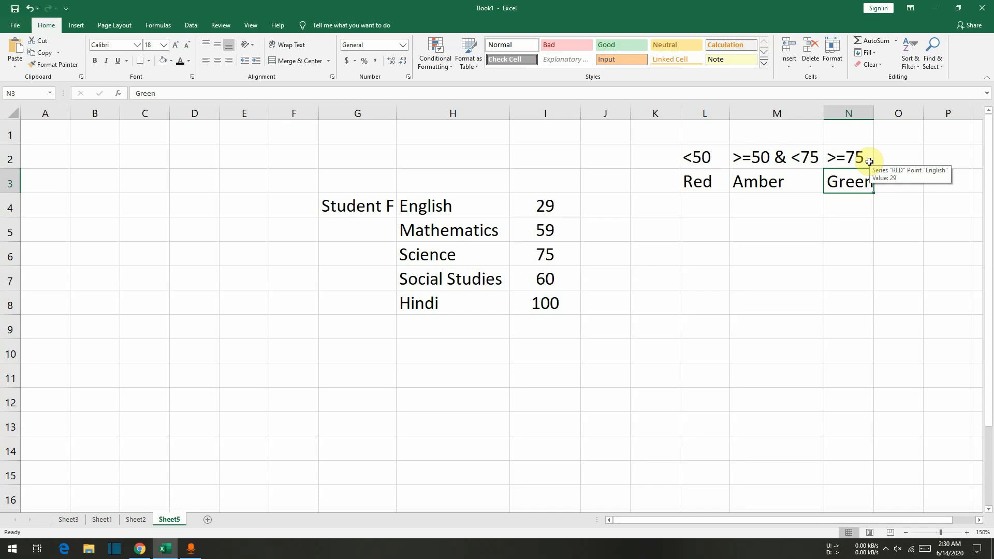
# Enter the formula =IF(I4<50,I4,"") in cell L4 under the Red heading.
pyautogui.click(691, 208)
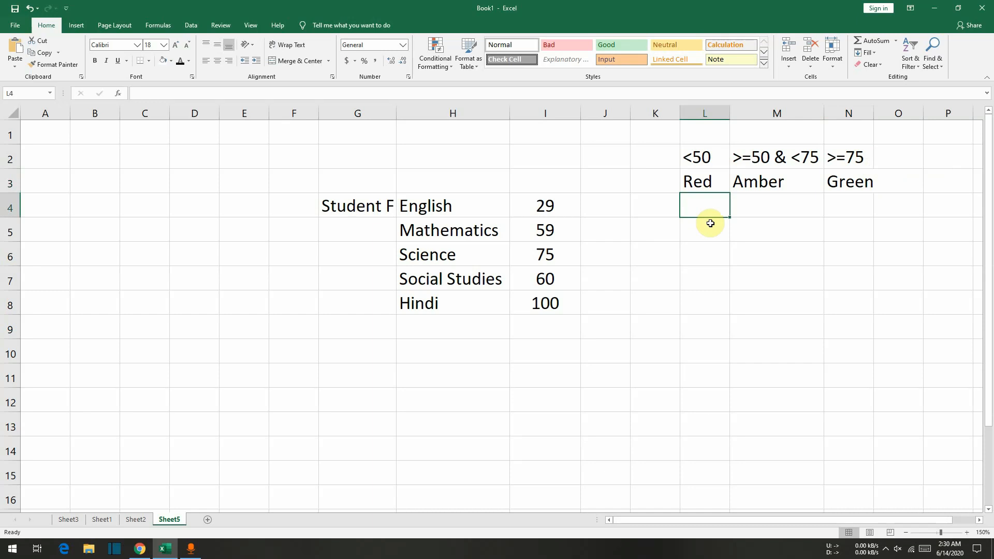
pyautogui.write('=')
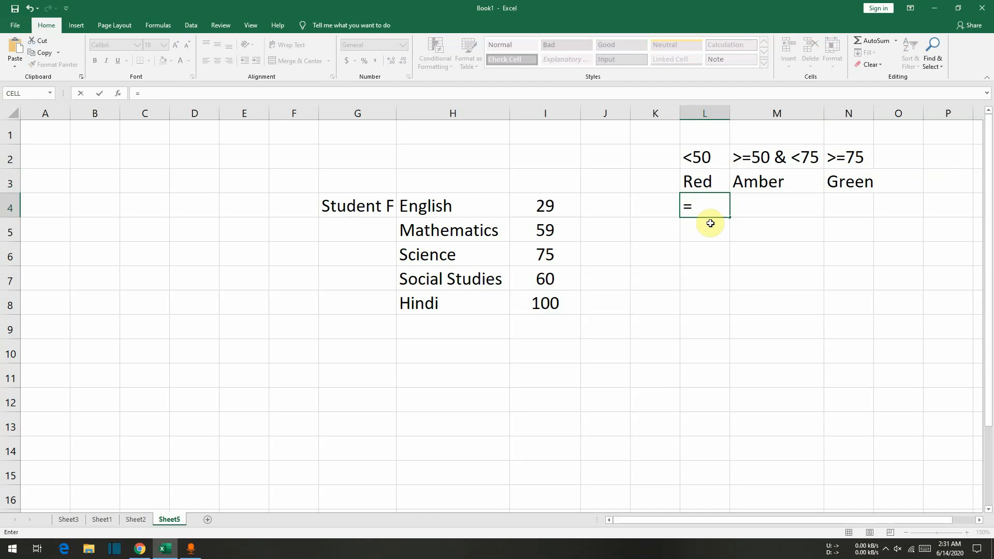
pyautogui.write('if')
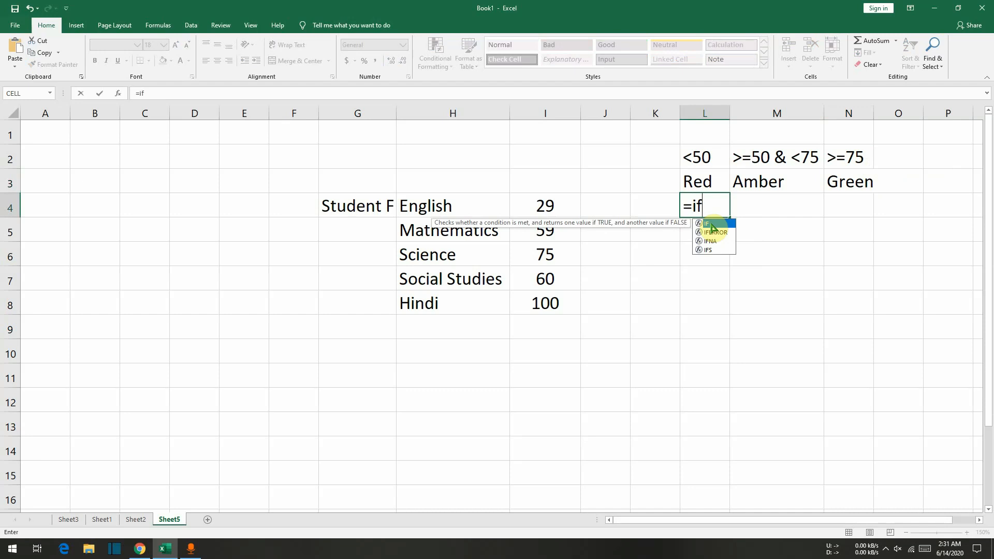
pyautogui.write('(')
pyautogui.click(550, 204)
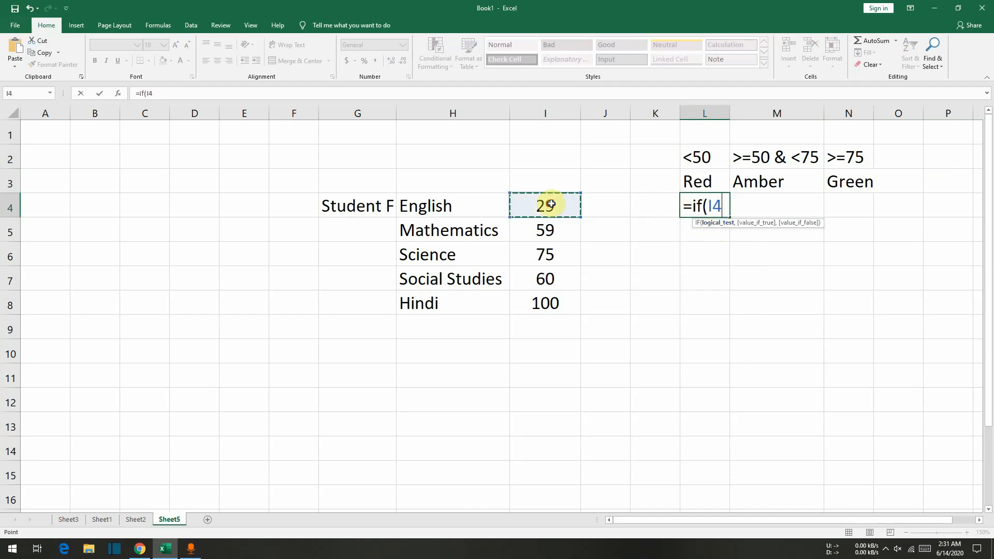
pyautogui.write('<50,')
pyautogui.click(555, 201)
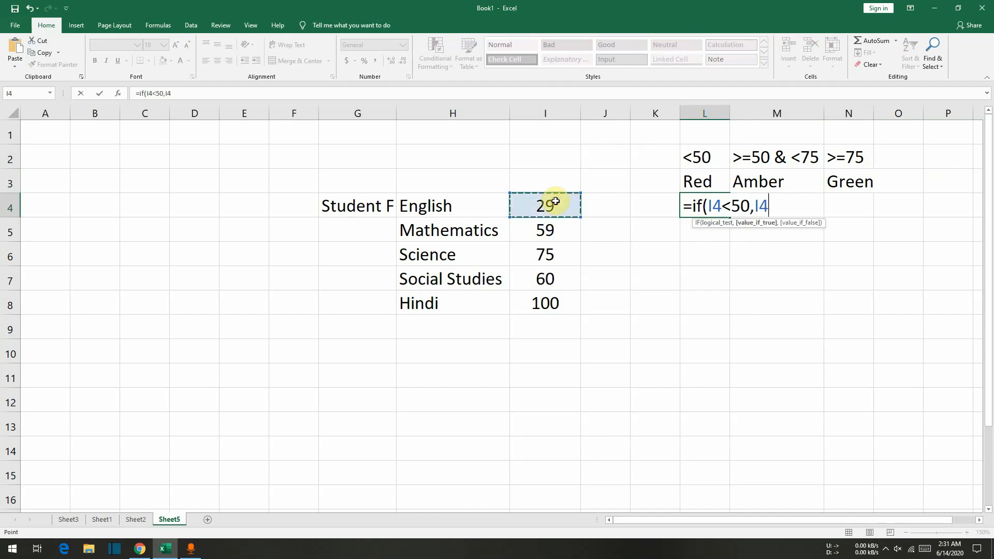
pyautogui.write(',"")')
pyautogui.press('Return')
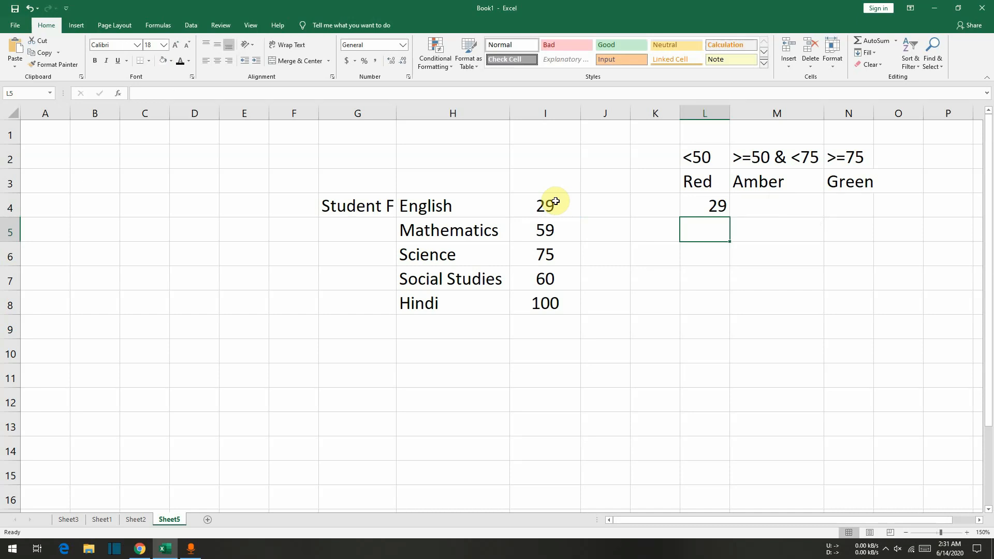
# Fill the Red formula from cell L4 down through cells L5 to L8.
pyautogui.hotkey('ctrl', 'd')
pyautogui.press('Down')
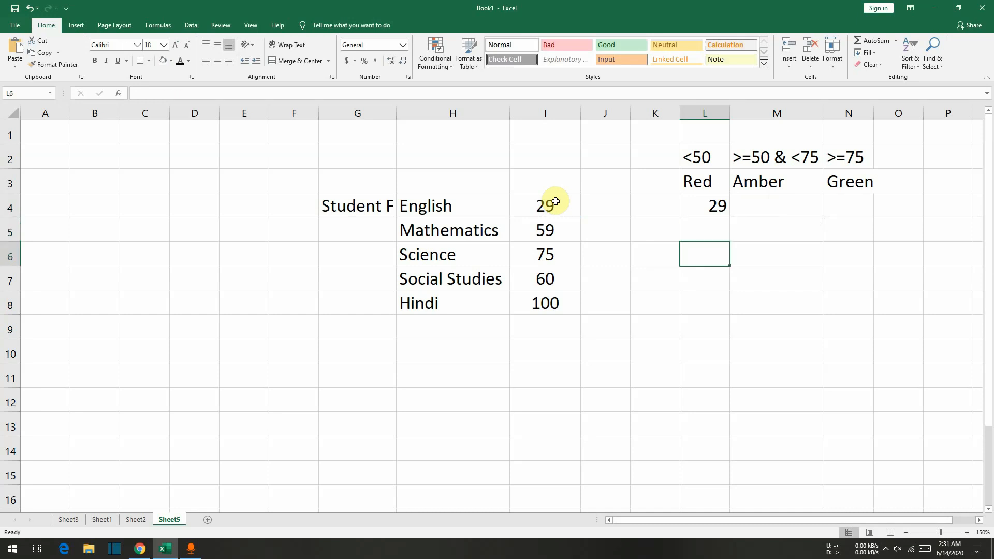
pyautogui.hotkey('ctrl', 'd')
pyautogui.press('Down')
pyautogui.hotkey('ctrl', 'd')
pyautogui.press('Down')
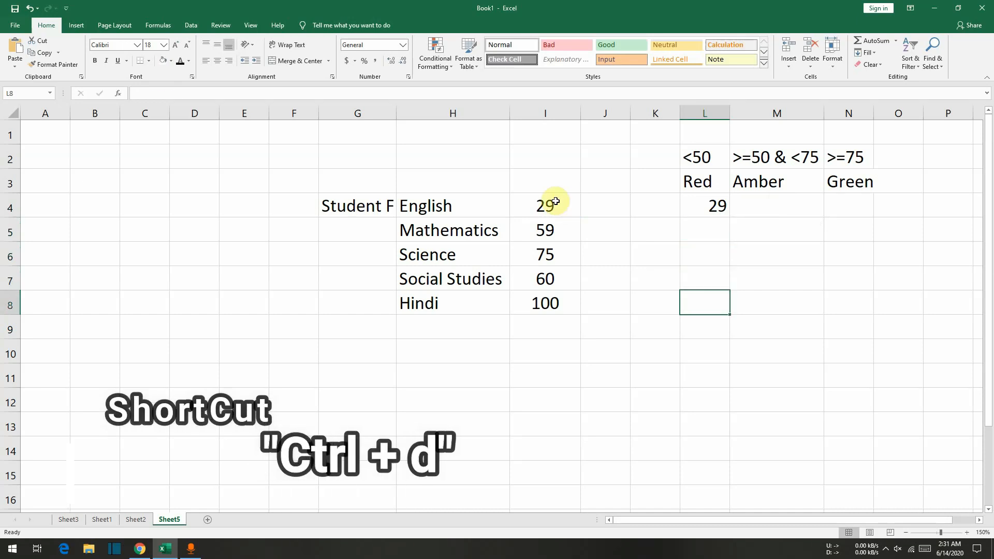
pyautogui.hotkey('ctrl', 'd')
# Enter the formula =IF(AND(I4>=50,I4<75),I4,"") in cell M4 under the Amber heading.
pyautogui.click(754, 214)
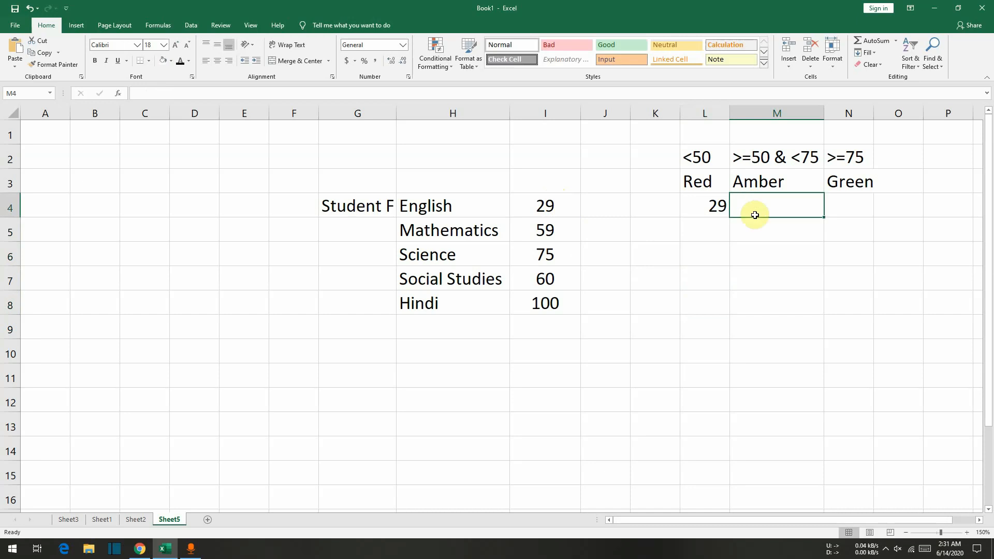
pyautogui.write('=if(')
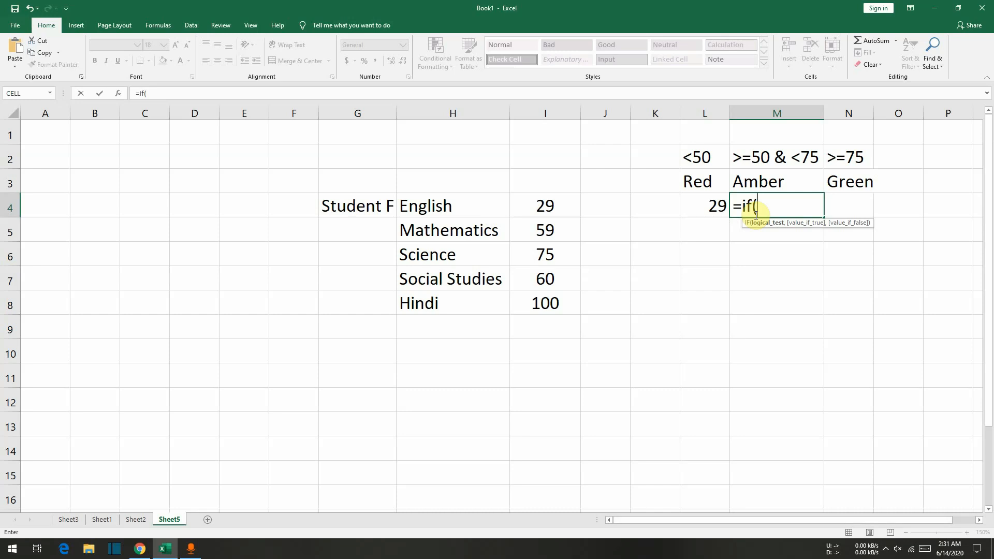
pyautogui.write('AND')
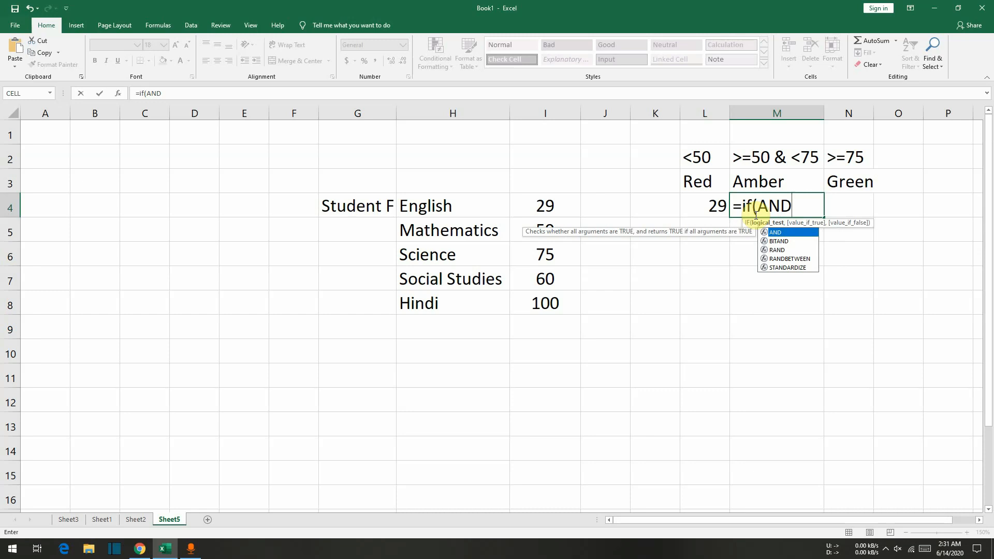
pyautogui.write('(')
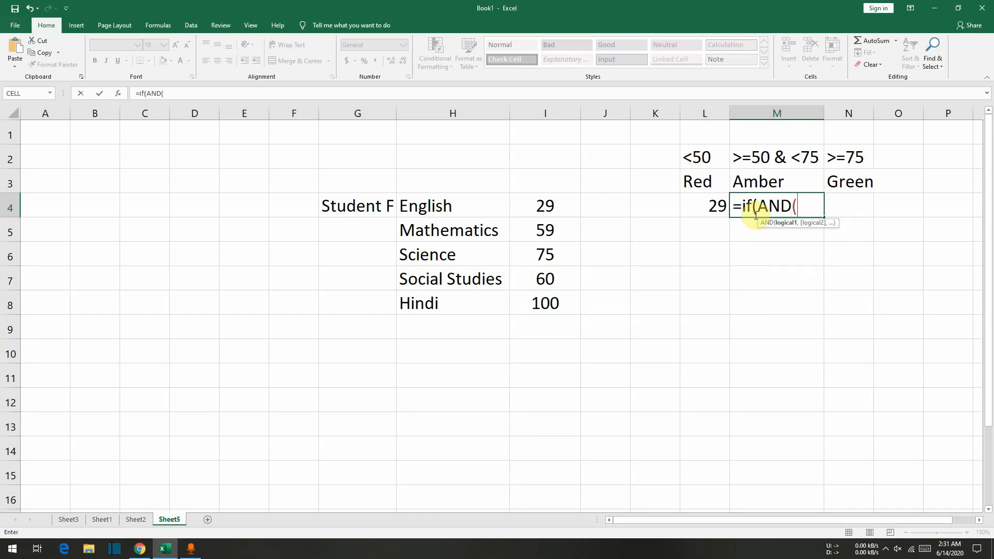
pyautogui.click(557, 205)
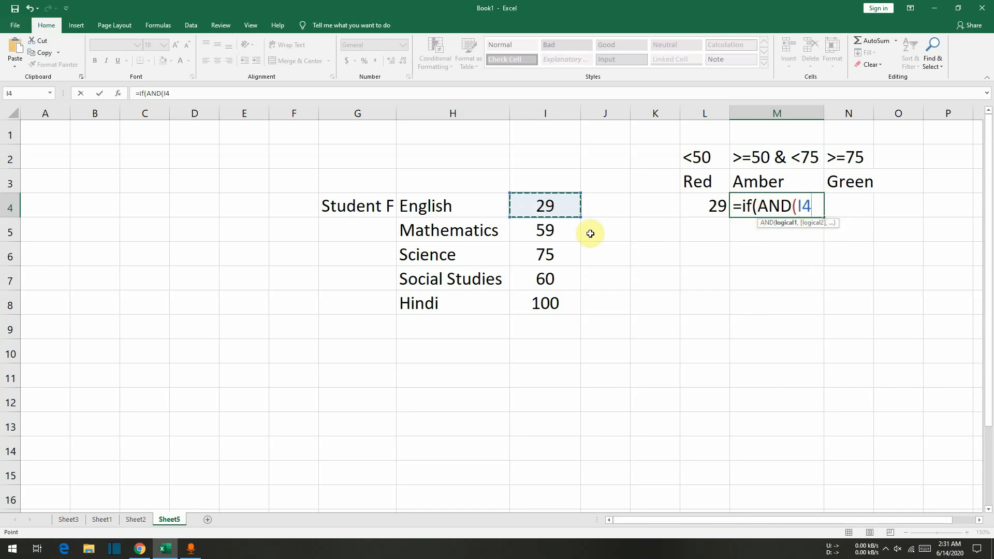
pyautogui.write('>=')
pyautogui.write('50')
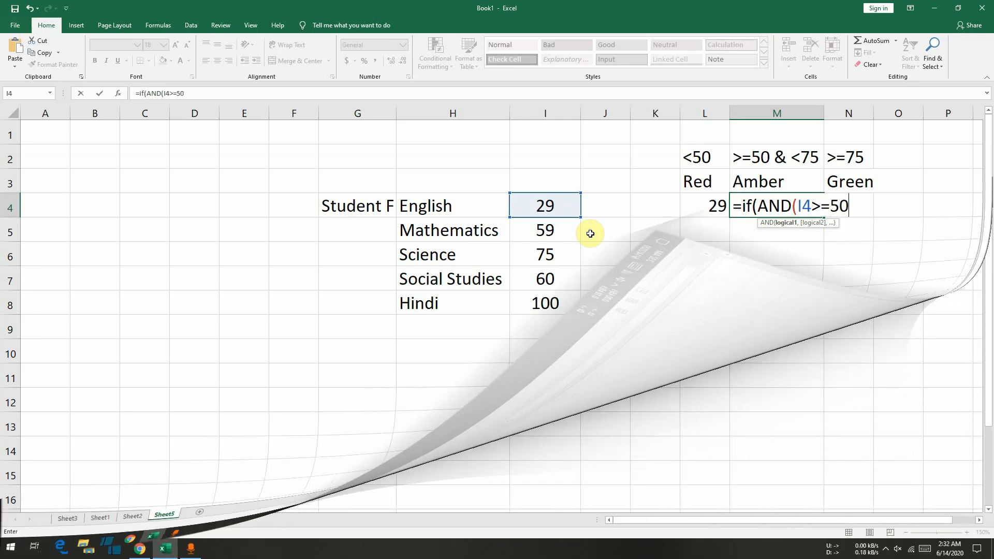
pyautogui.write(',')
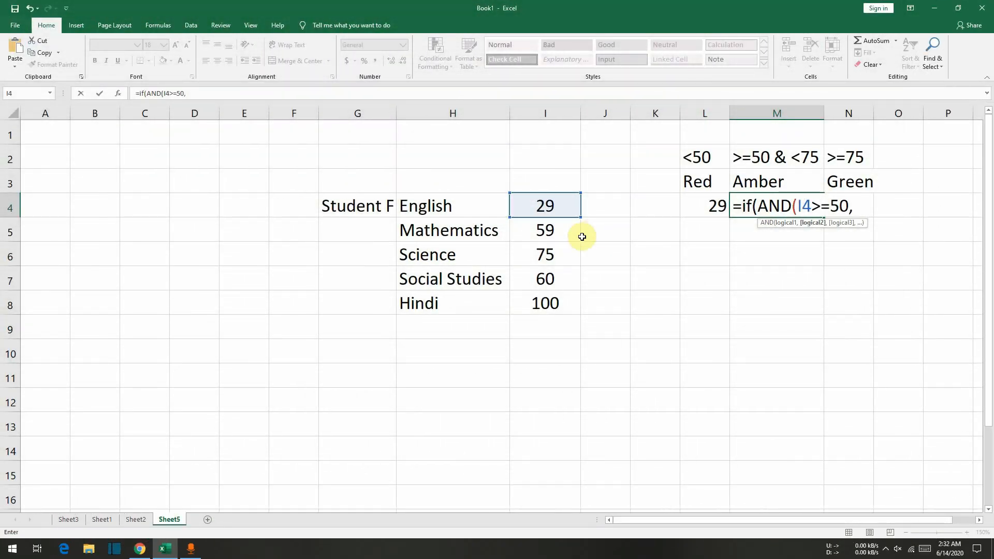
pyautogui.click(551, 204)
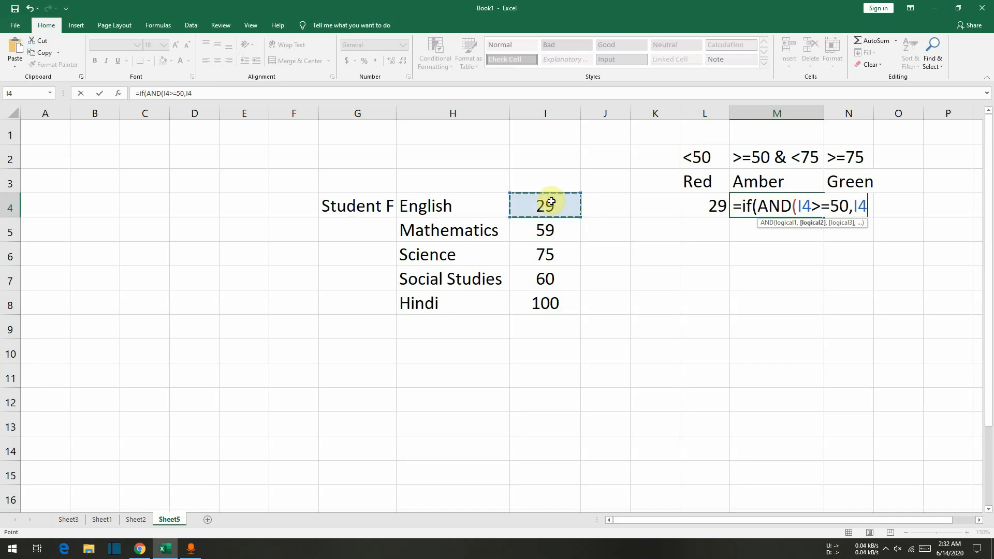
pyautogui.write('<')
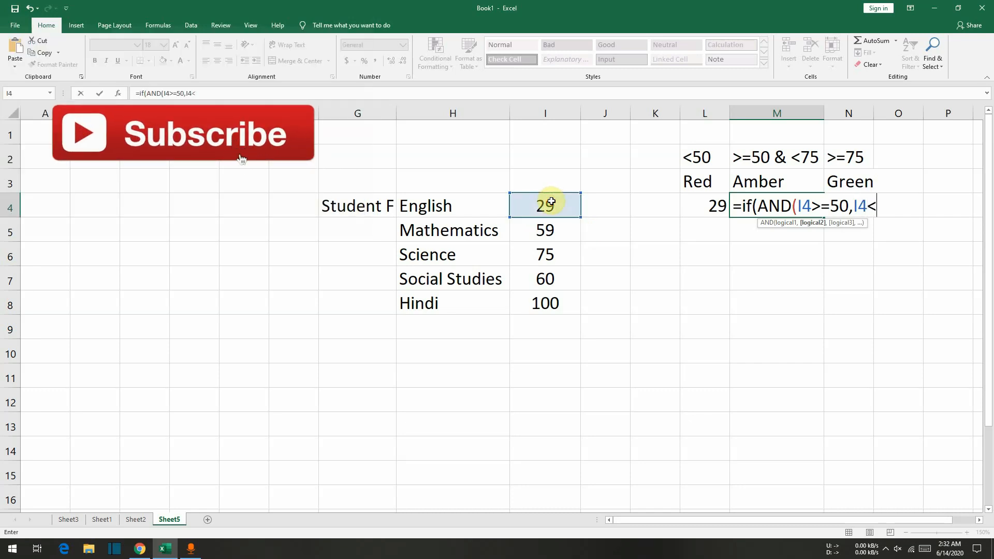
pyautogui.write('75),')
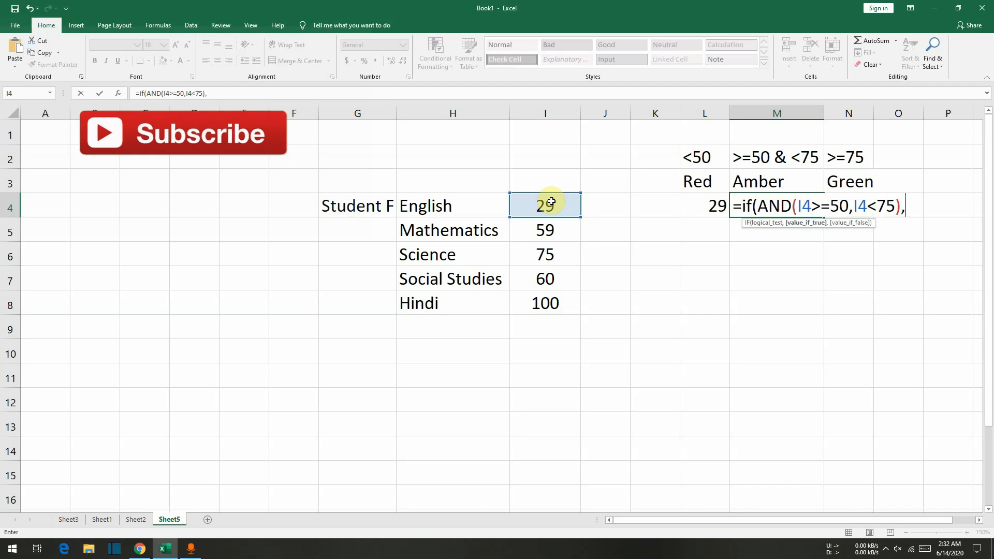
pyautogui.click(547, 203)
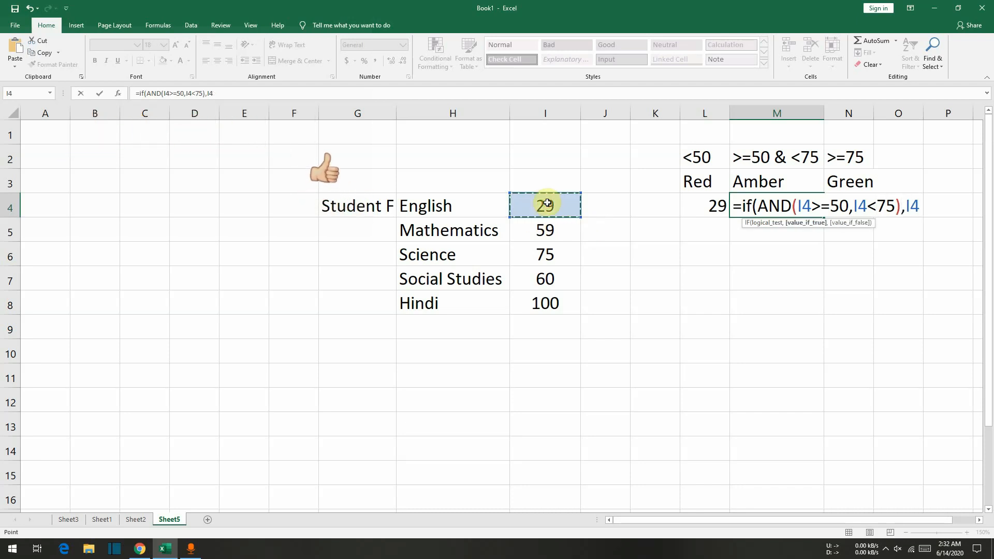
pyautogui.write(',"")')
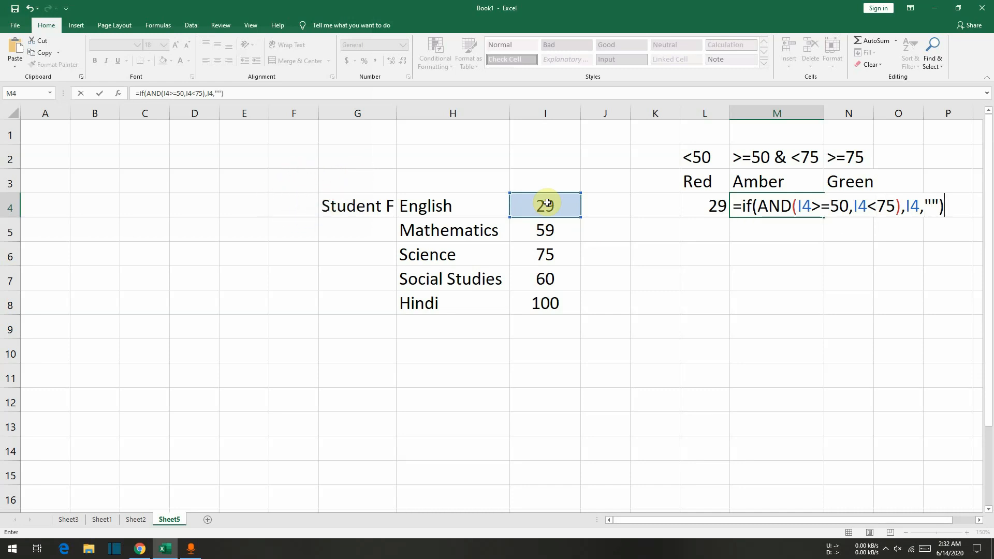
pyautogui.press('Return')
# Fill the Amber formula from cell M4 down through cells M5 to M8.
pyautogui.hotkey('ctrl', 'd')
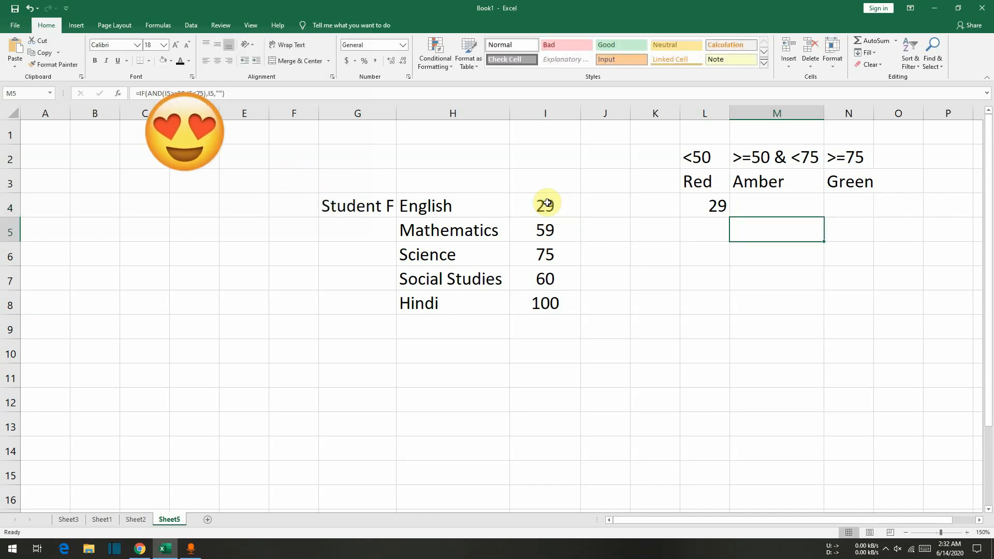
pyautogui.press('Down')
pyautogui.press('Down')
pyautogui.hotkey('ctrl', 'd')
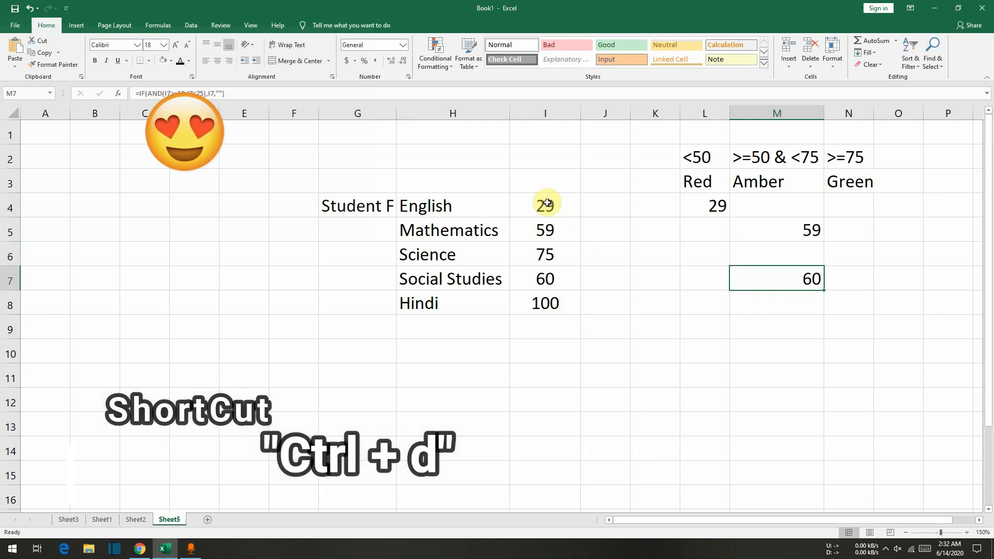
pyautogui.press('Down')
pyautogui.press('Down')
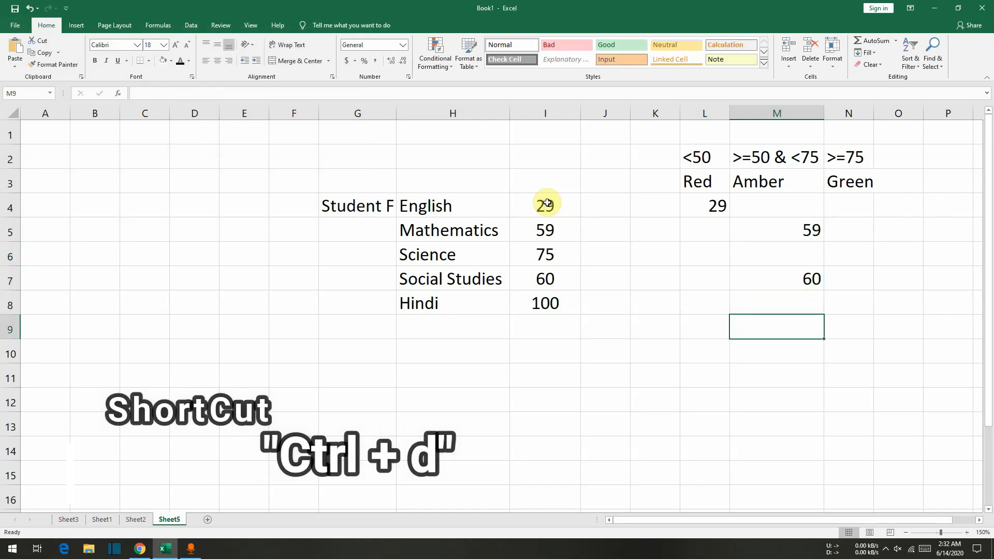
# Center the contents of columns L to N horizontally and select cell N4 under the Green heading.
pyautogui.moveTo(705, 113); pyautogui.dragTo(846, 117)
pyautogui.click(217, 60)
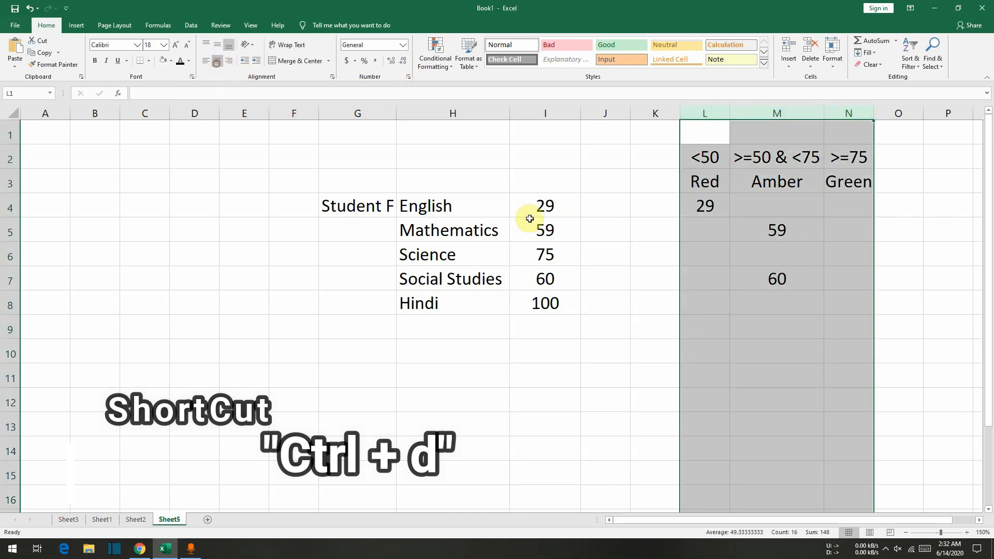
pyautogui.click(849, 201)
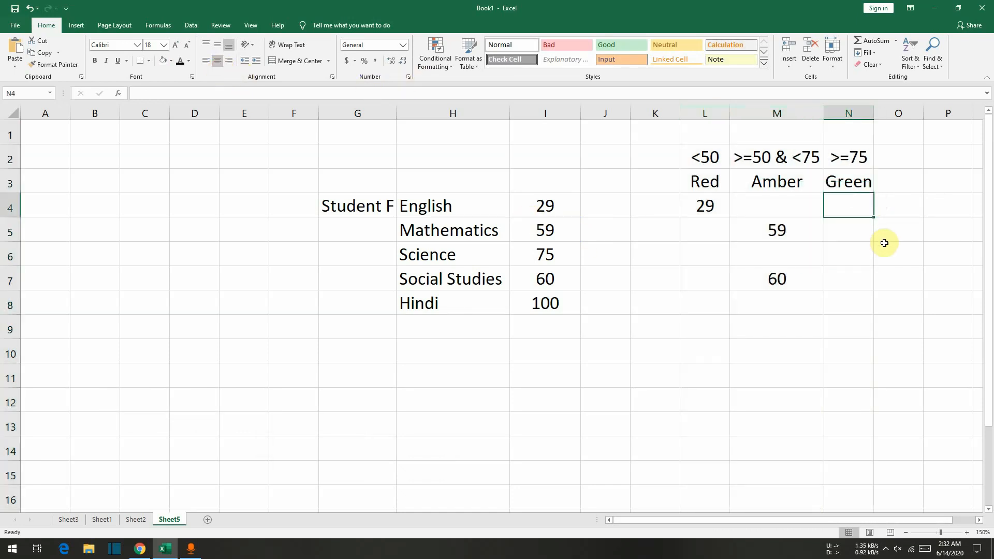
# Enter the formula =IF(I4>=75,I4,"") in cell N4 under the Green heading.
pyautogui.write('=if')
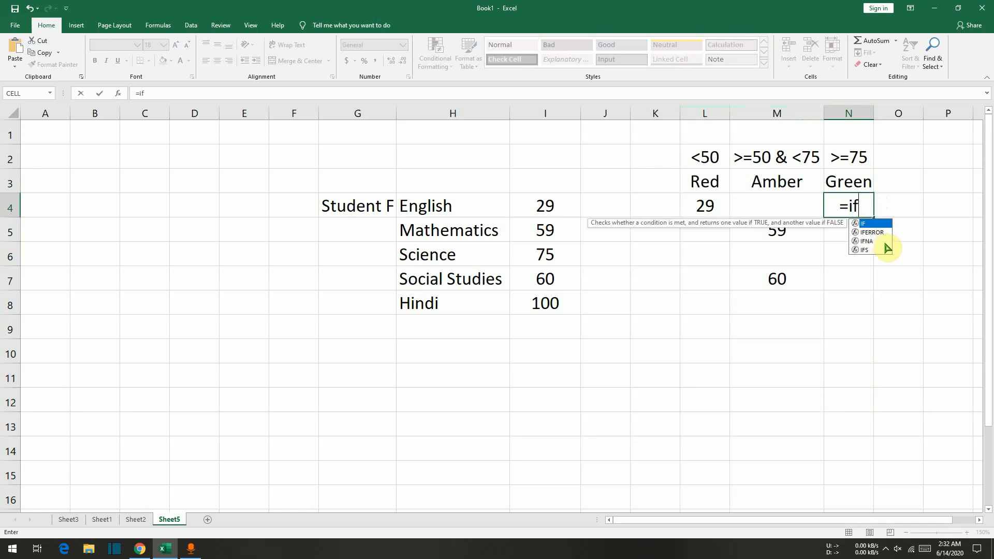
pyautogui.write('(')
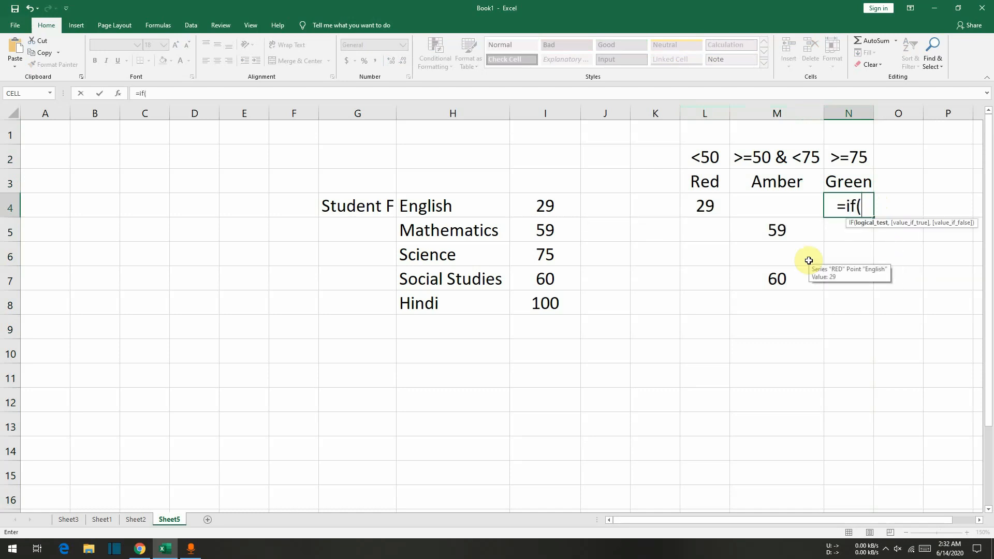
pyautogui.click(530, 207)
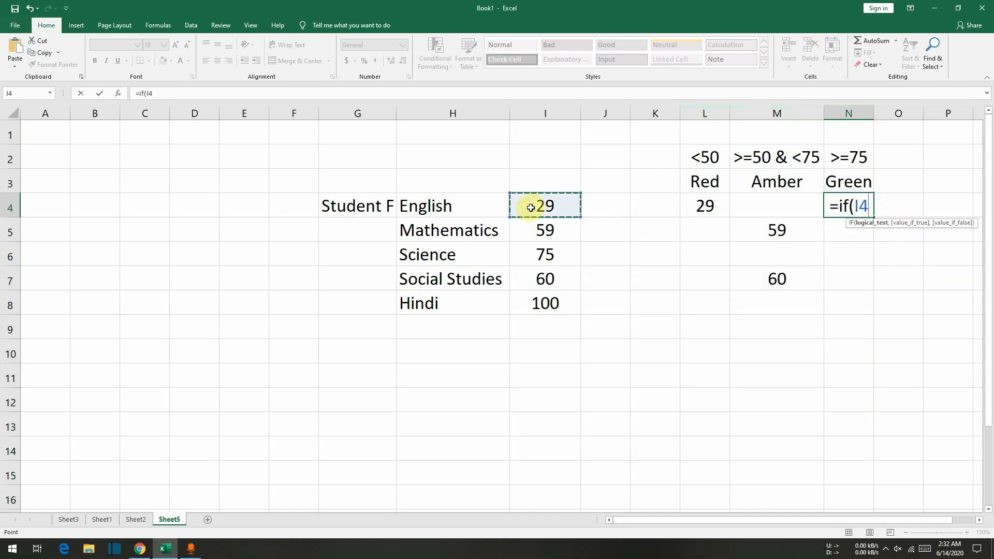
pyautogui.write('>=7')
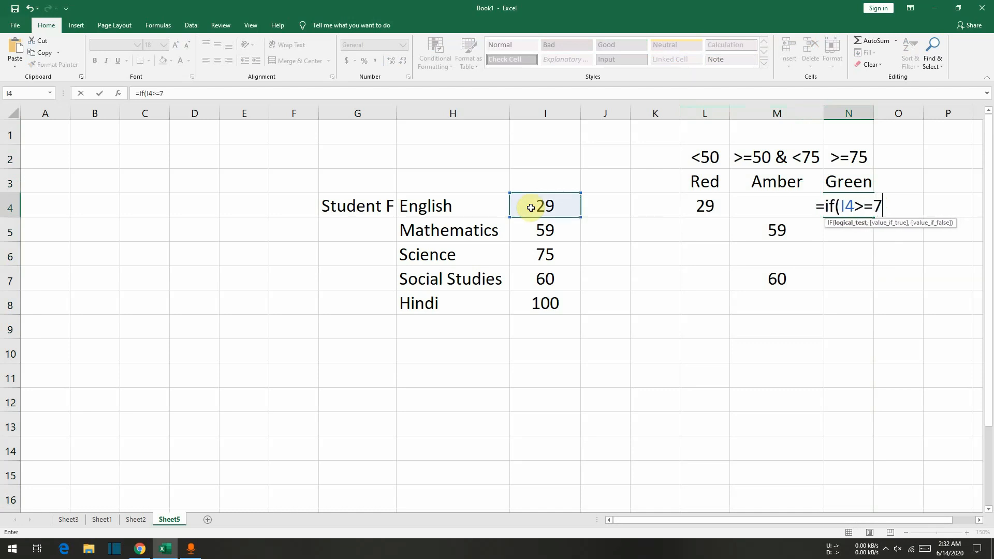
pyautogui.write('5,')
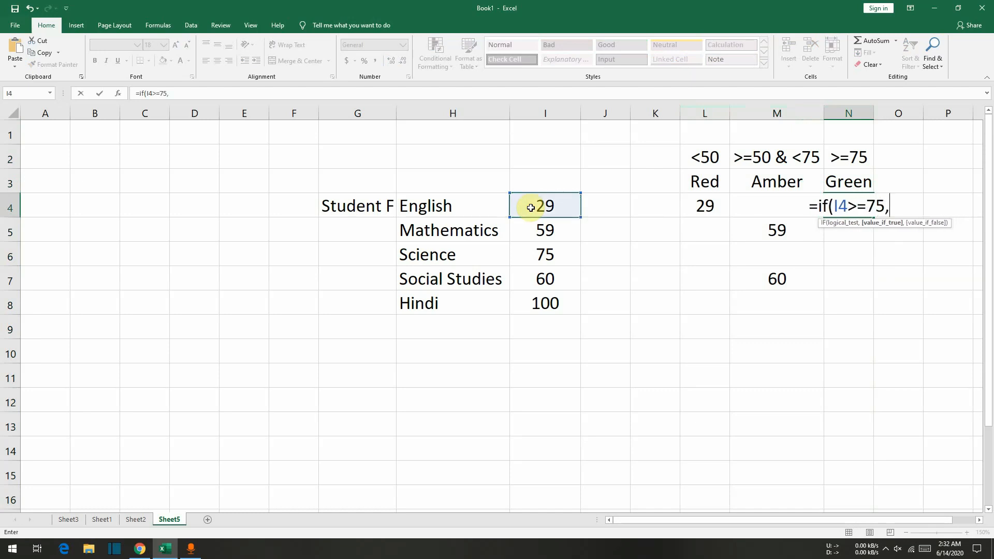
pyautogui.click(554, 206)
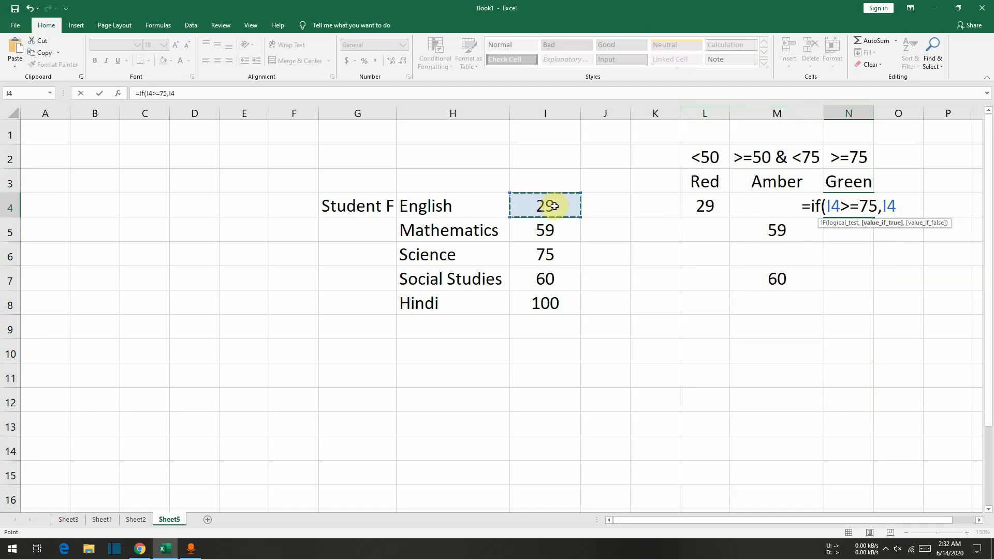
pyautogui.write(',""')
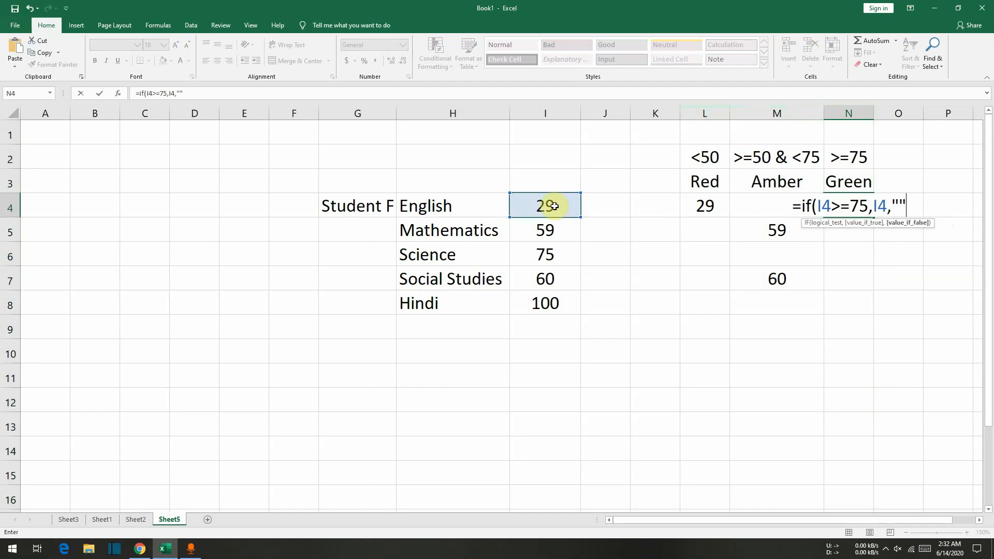
pyautogui.write(')')
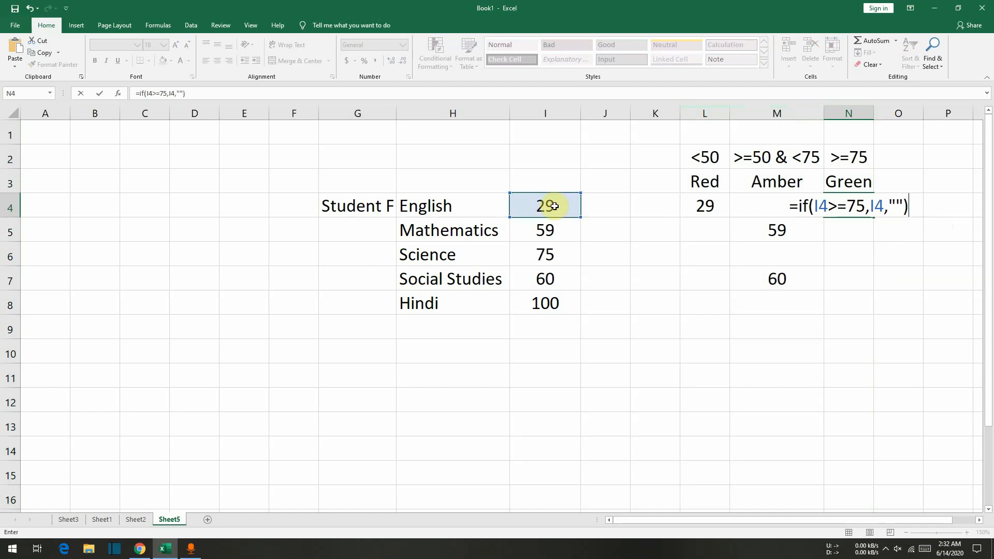
pyautogui.press('Return')
# Fill the Green formula from cell N4 down through cells N5 to N8.
pyautogui.hotkey('ctrl', 'd')
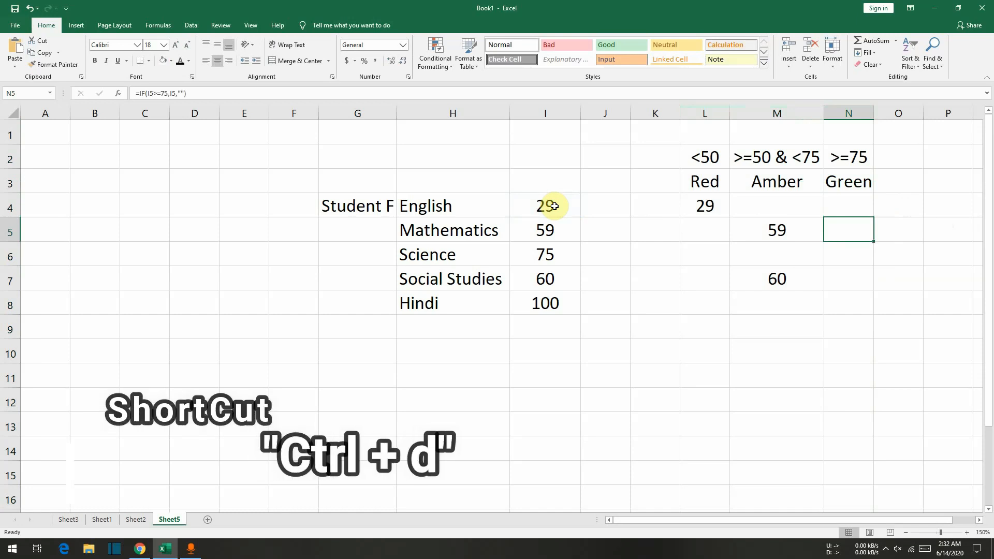
pyautogui.press('Down')
pyautogui.hotkey('ctrl', 'd')
pyautogui.press('Down')
pyautogui.hotkey('ctrl', 'd')
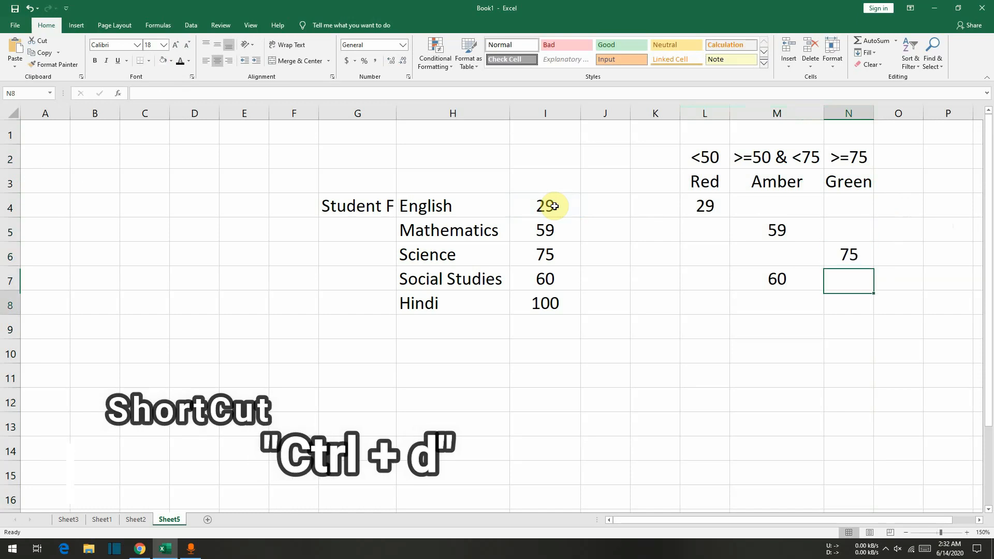
pyautogui.press('Down')
pyautogui.hotkey('ctrl', 'd')
pyautogui.press('Down')
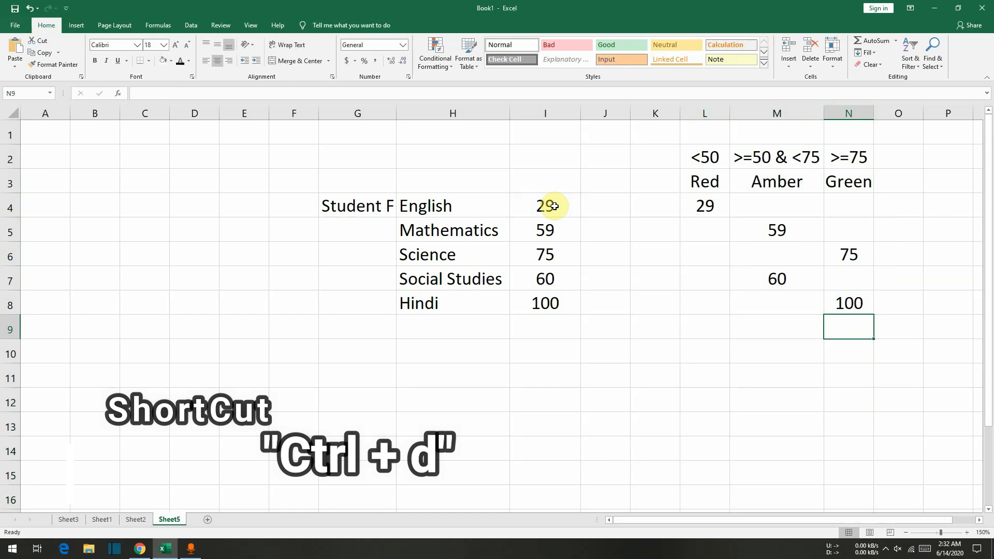
# Review the Red, Amber and Green columns in turn, checking which marks each formula range L4:N8 picks up.
pyautogui.click(705, 181)
pyautogui.click(704, 205)
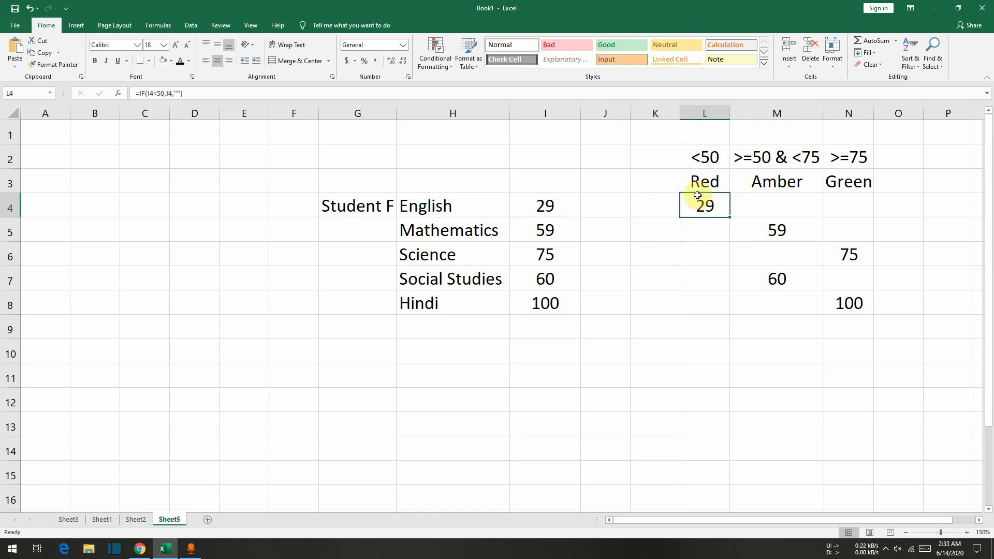
pyautogui.moveTo(706, 204); pyautogui.dragTo(710, 286)
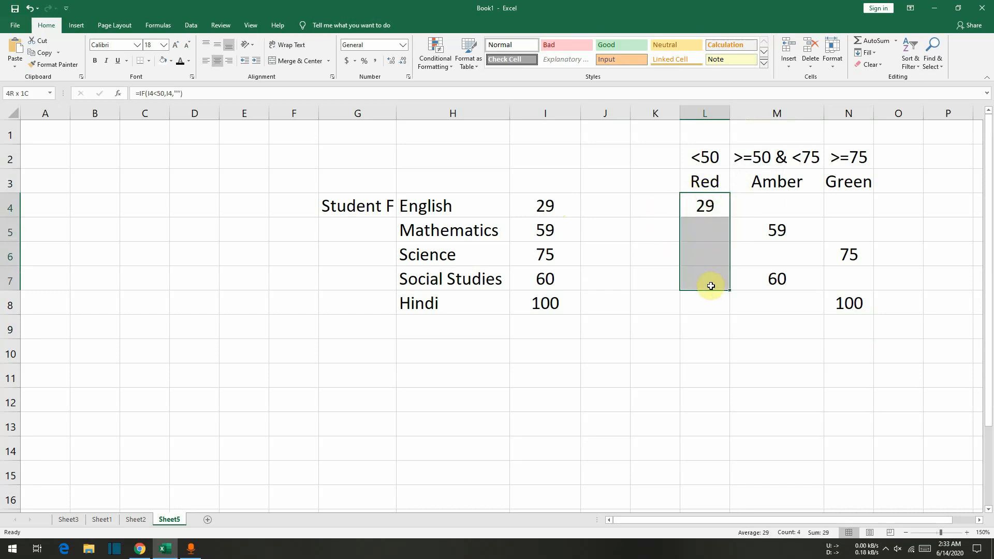
pyautogui.click(761, 186)
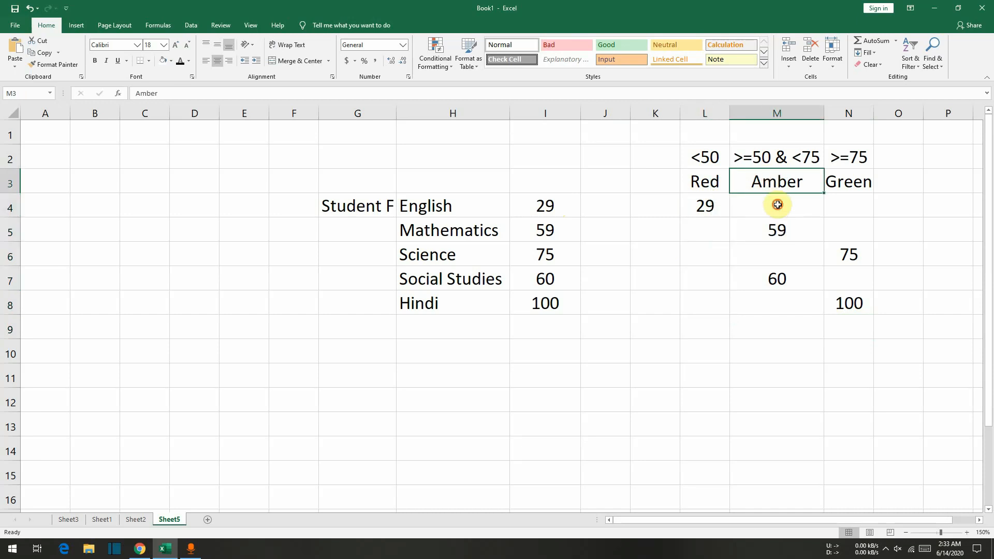
pyautogui.moveTo(777, 205); pyautogui.dragTo(778, 305)
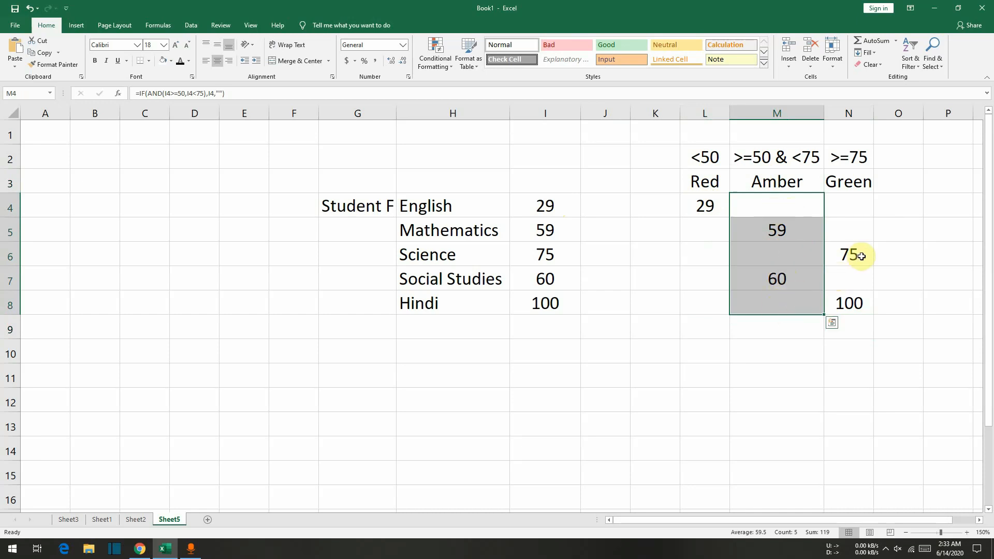
pyautogui.click(851, 179)
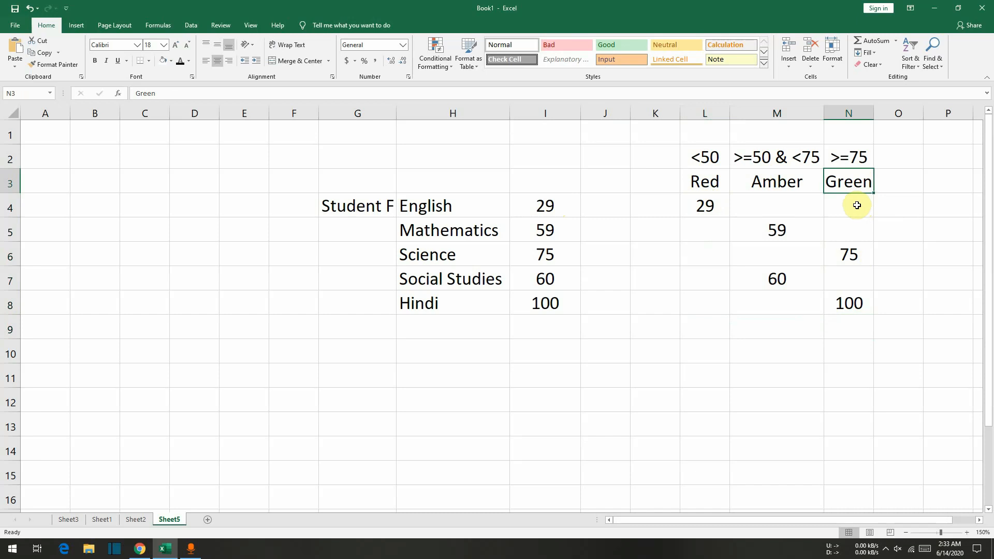
pyautogui.moveTo(857, 206); pyautogui.dragTo(848, 300)
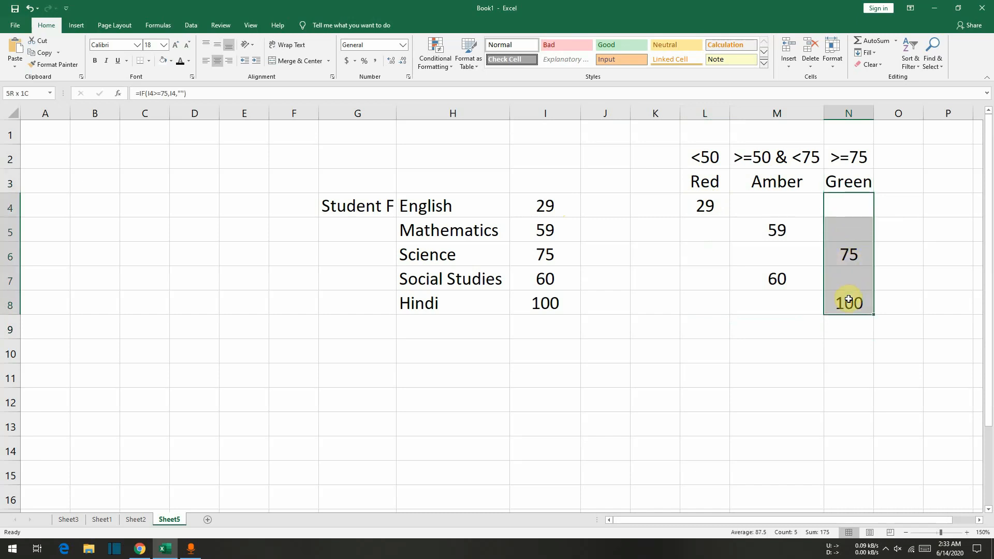
pyautogui.click(809, 359)
# Copy the subject names from H4:H8 into K4:K8 and auto-fit the width of column K.
pyautogui.click(453, 213)
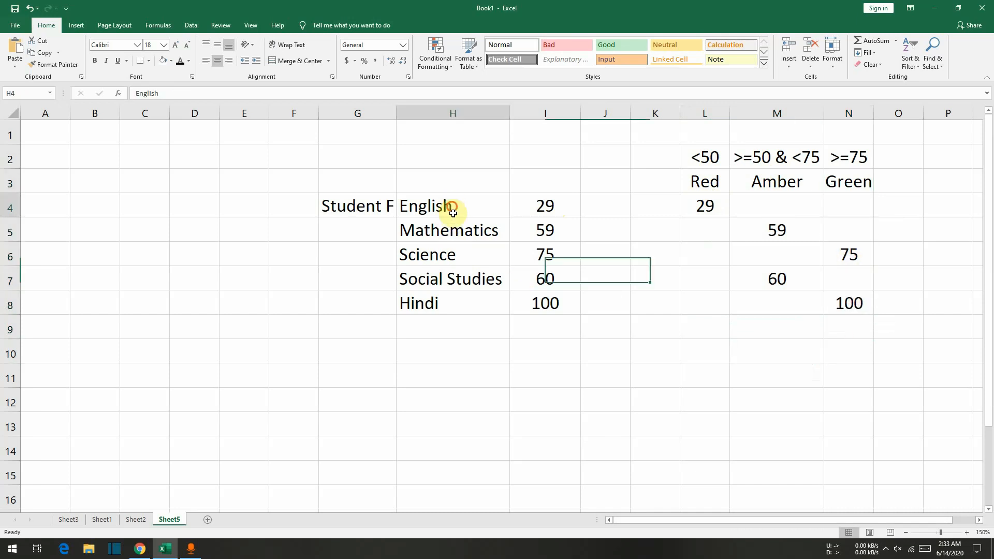
pyautogui.moveTo(453, 212); pyautogui.dragTo(461, 300)
pyautogui.hotkey('ctrl', 'c')
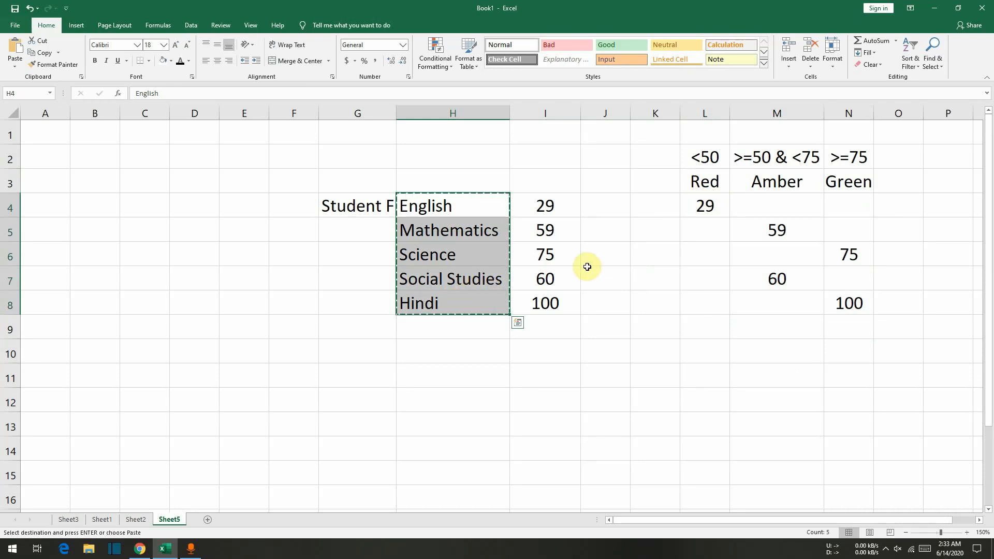
pyautogui.click(651, 206)
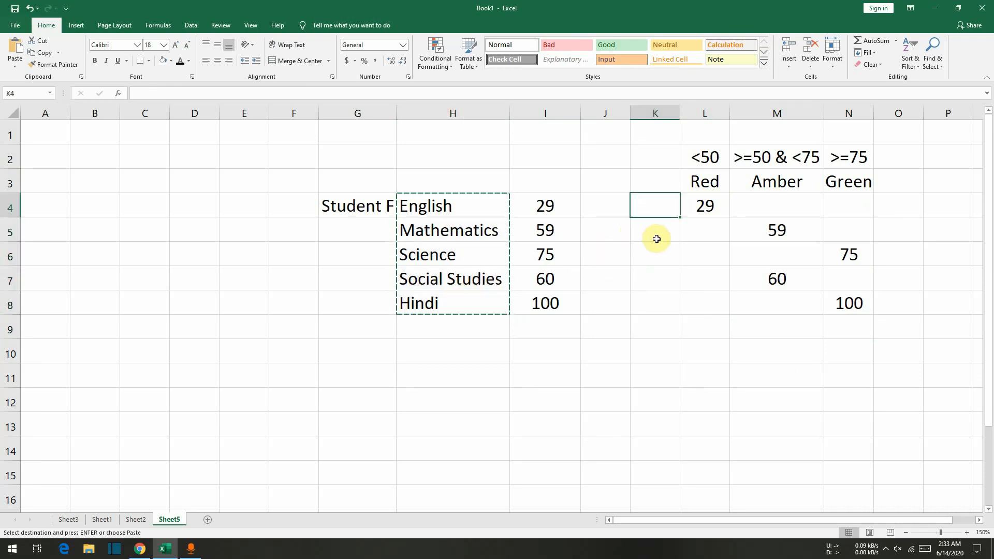
pyautogui.hotkey('ctrl', 'v')
pyautogui.doubleClick(680, 111)
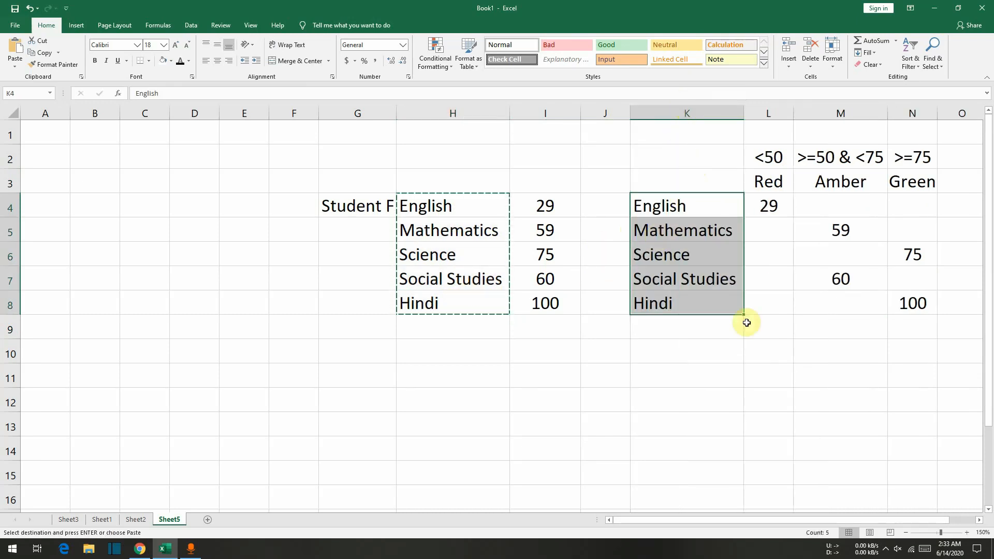
pyautogui.click(747, 351)
pyautogui.moveTo(705, 519); pyautogui.dragTo(851, 507)
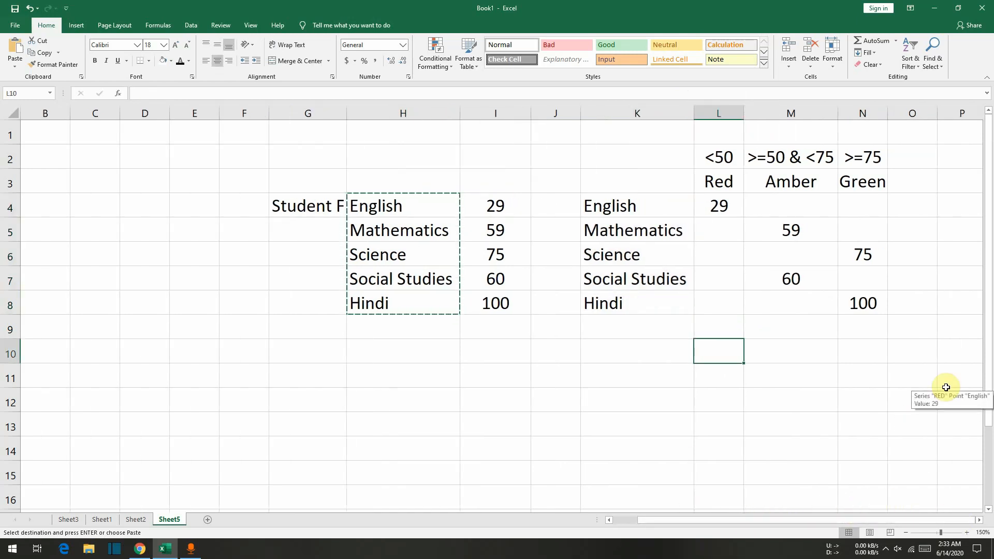
pyautogui.press('Right')
pyautogui.press('Right')
pyautogui.press('Right')
pyautogui.press('Right')
pyautogui.press('Right')
pyautogui.press('Right')
pyautogui.press('Right')
pyautogui.press('Right')
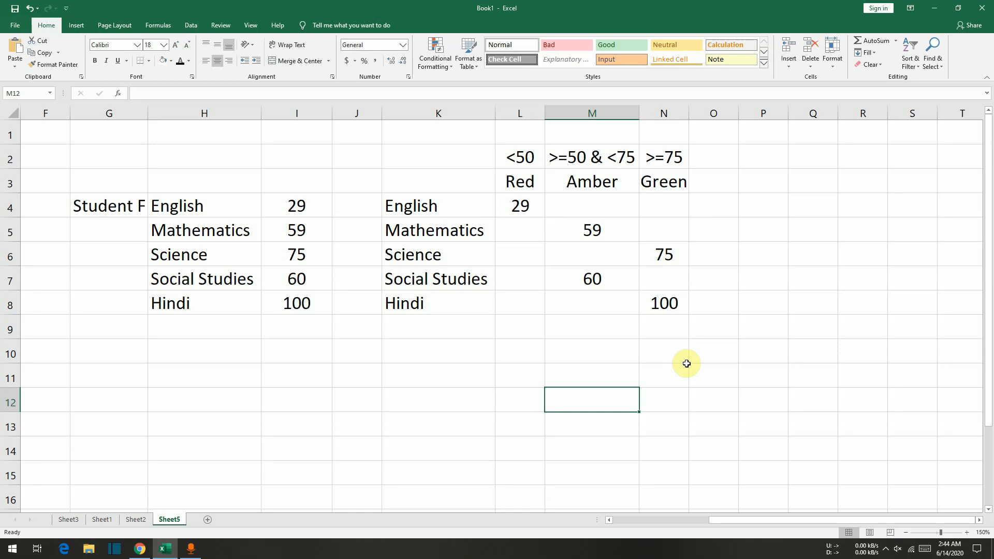
# Copy the number format code 0;-0;;@ from cell AA2 on Sheet2 and return to Sheet5.
pyautogui.click(136, 520)
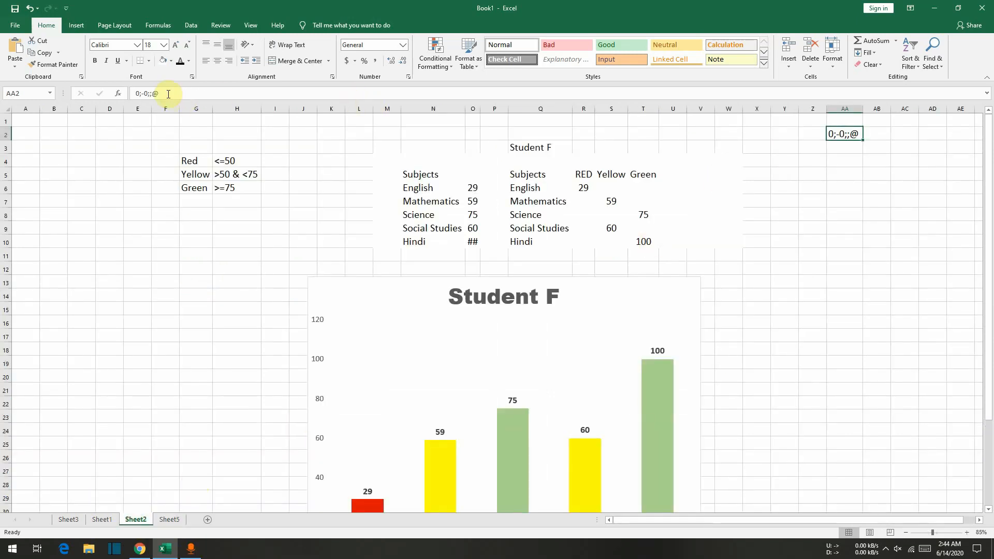
pyautogui.moveTo(168, 94); pyautogui.dragTo(124, 93)
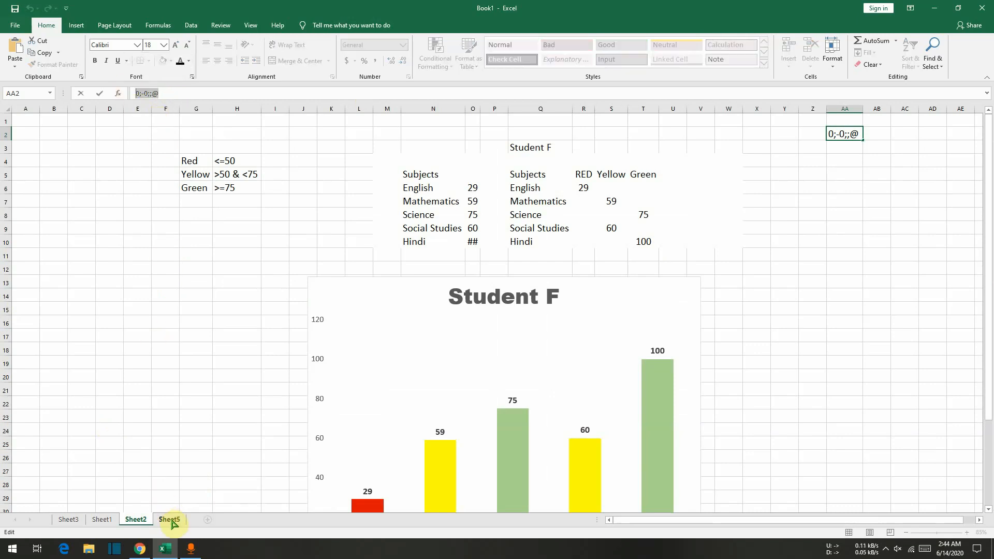
pyautogui.click(171, 520)
# Apply the custom number format 0;-0;;@ to the Red, Amber and Green values in cells L4:N8.
pyautogui.moveTo(525, 200); pyautogui.dragTo(663, 304)
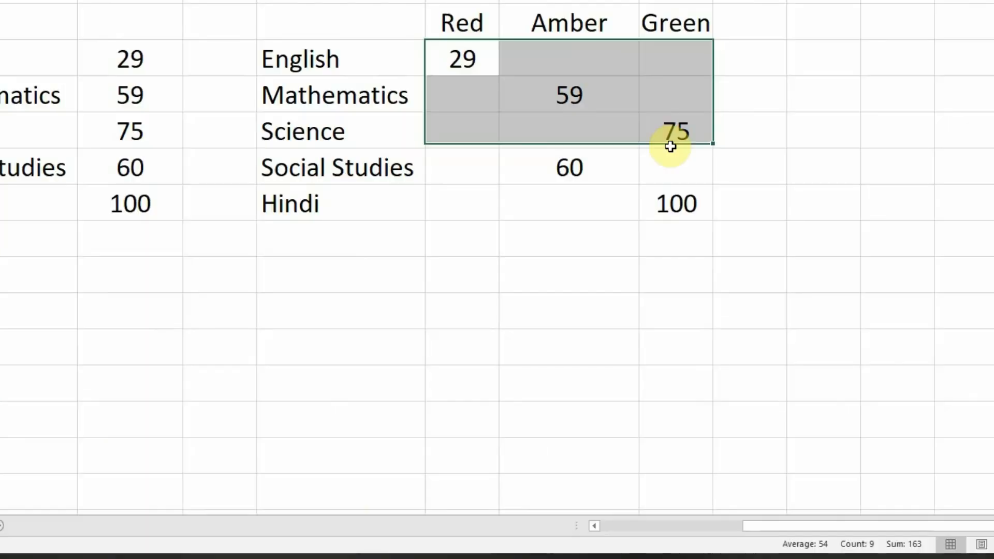
pyautogui.moveTo(659, 265); pyautogui.dragTo(663, 305)
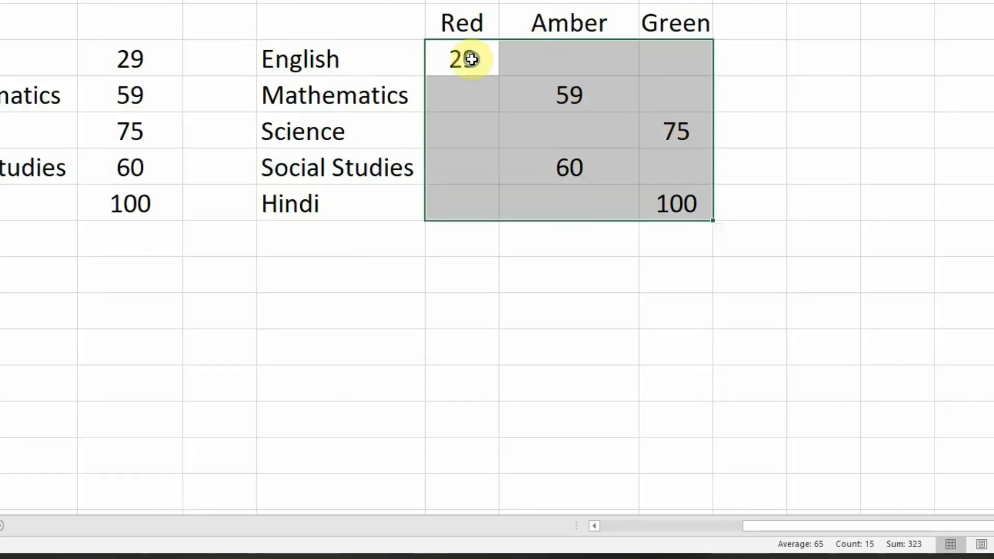
pyautogui.rightClick(527, 207)
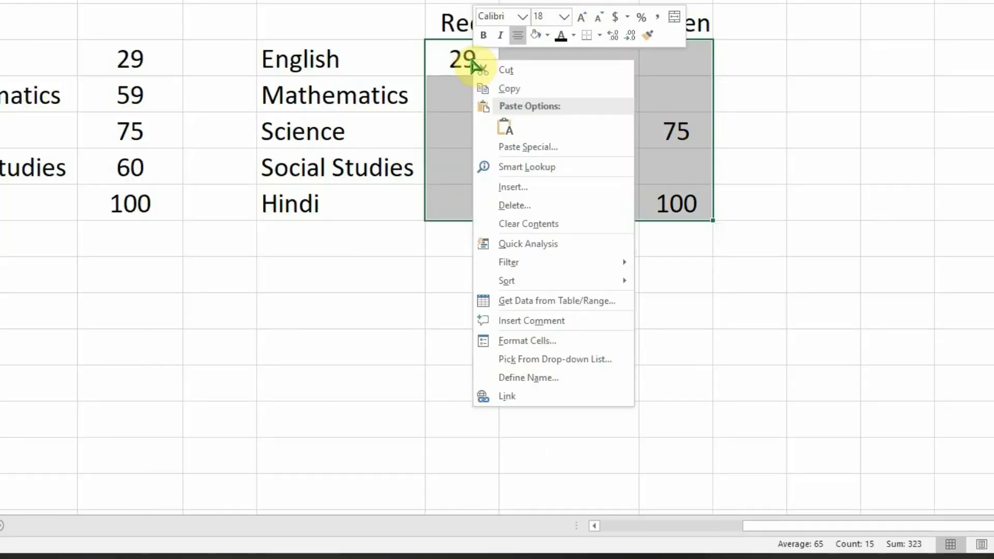
pyautogui.click(541, 342)
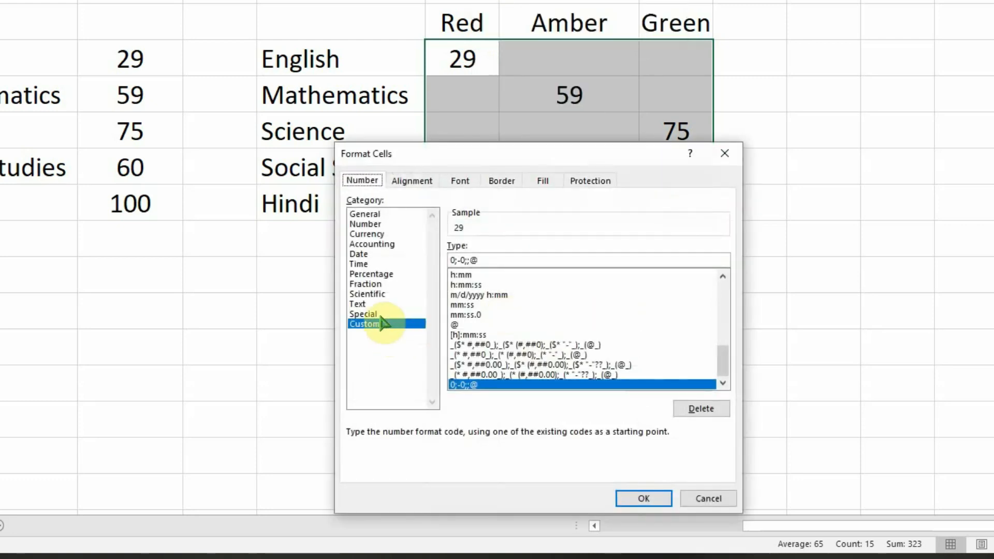
pyautogui.moveTo(478, 259); pyautogui.dragTo(435, 260)
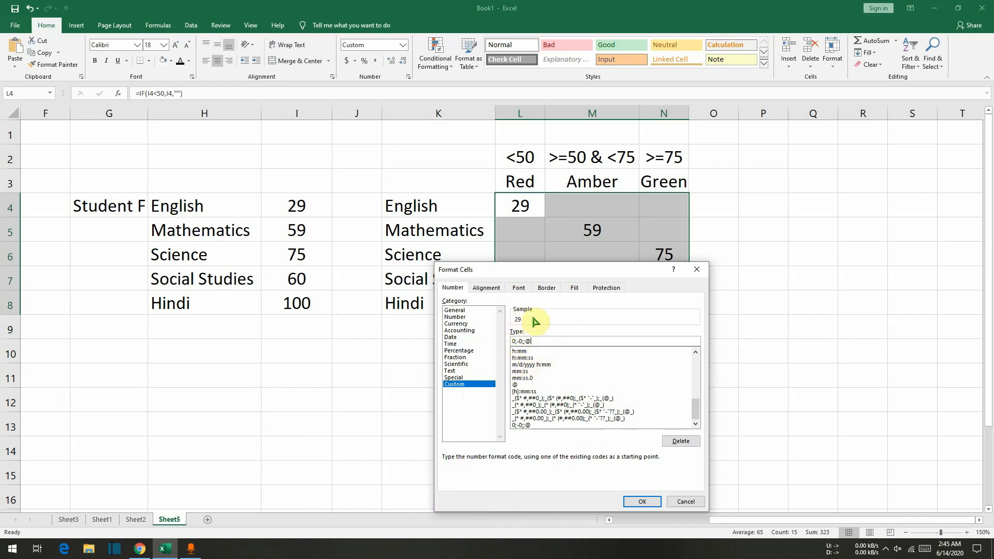
pyautogui.click(642, 502)
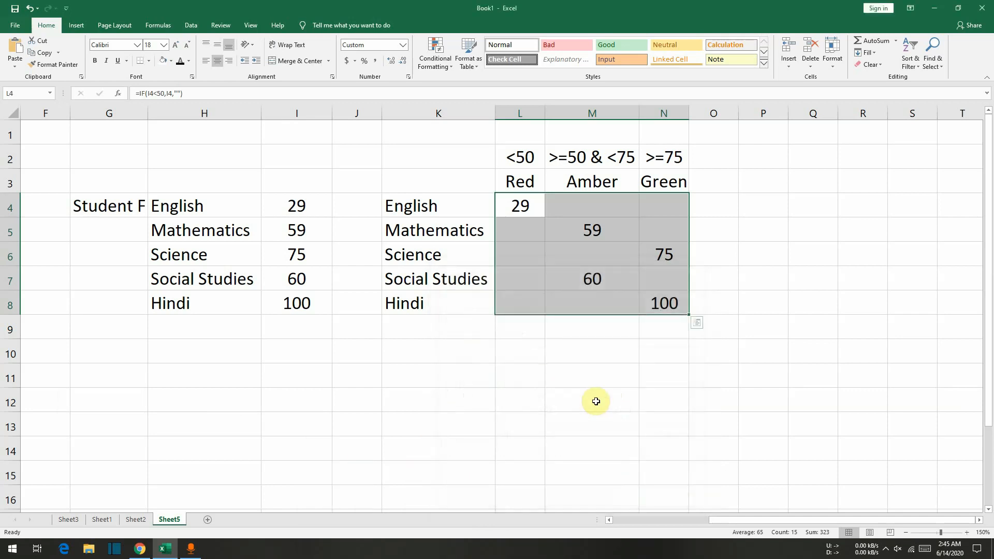
pyautogui.click(600, 396)
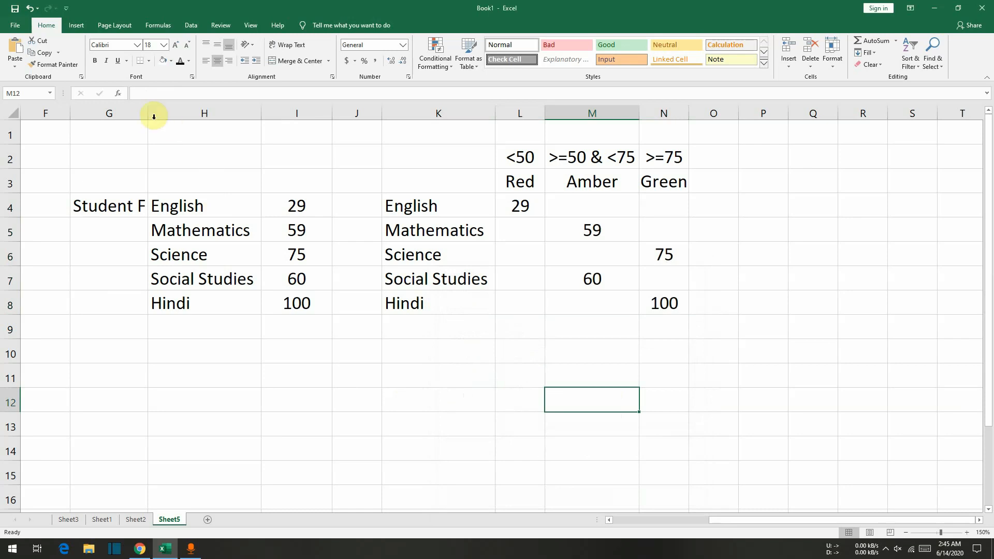
# Widen column G slightly and change the student in cell G4 to Student A.
pyautogui.moveTo(149, 114); pyautogui.dragTo(167, 114)
pyautogui.click(138, 204)
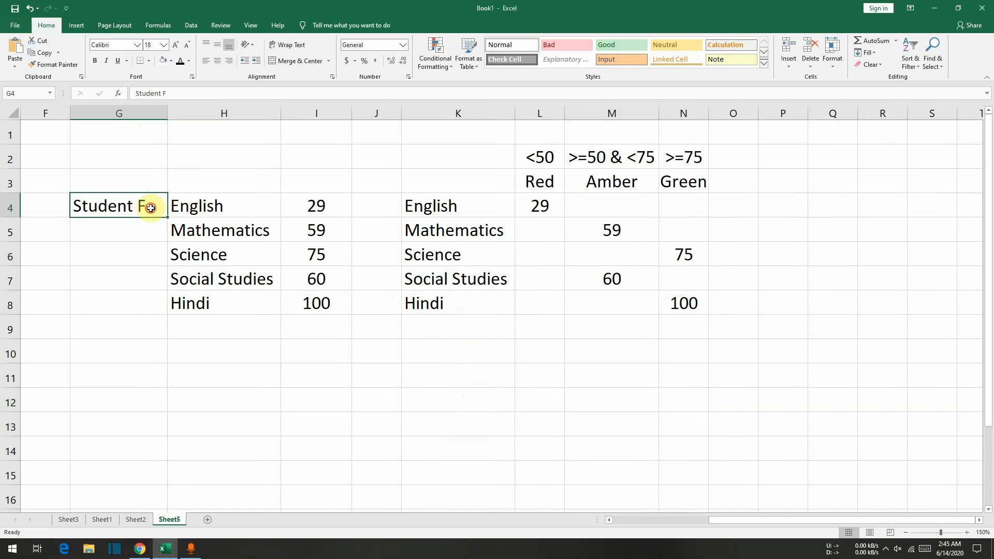
pyautogui.doubleClick(151, 208)
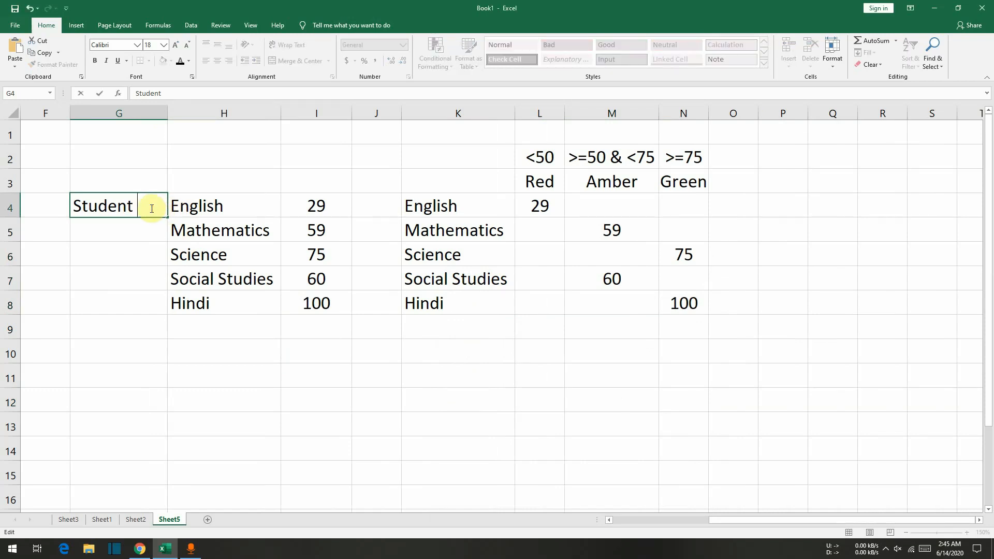
pyautogui.press('Return')
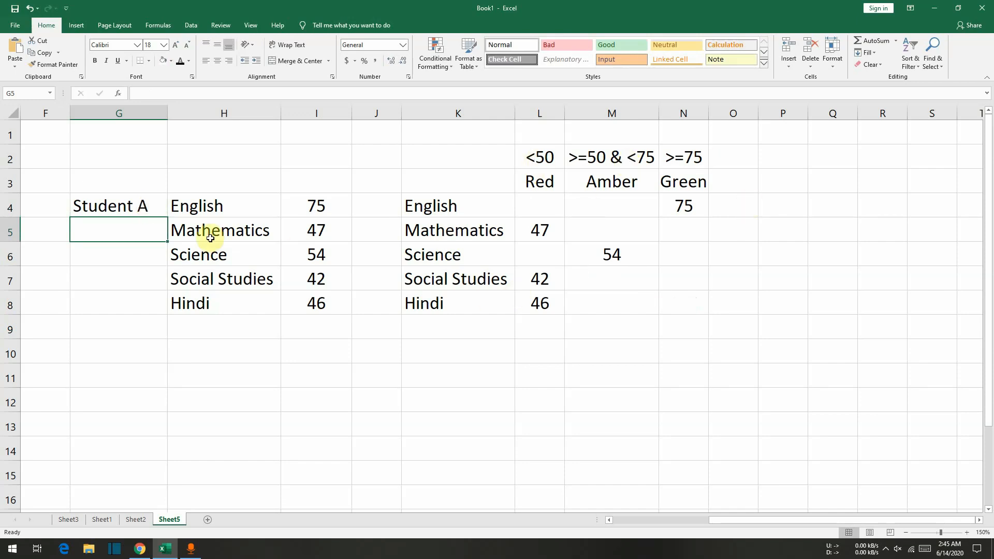
# Add a list data validation drop-down to cell G4, sourced from the student names in =Sheet1!$J$4:$J$9.
pyautogui.click(145, 205)
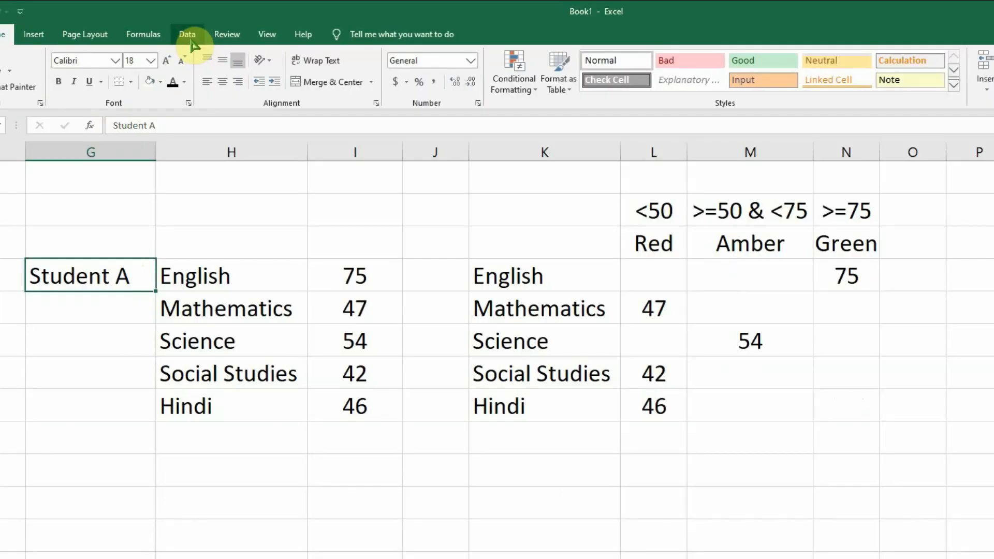
pyautogui.click(189, 42)
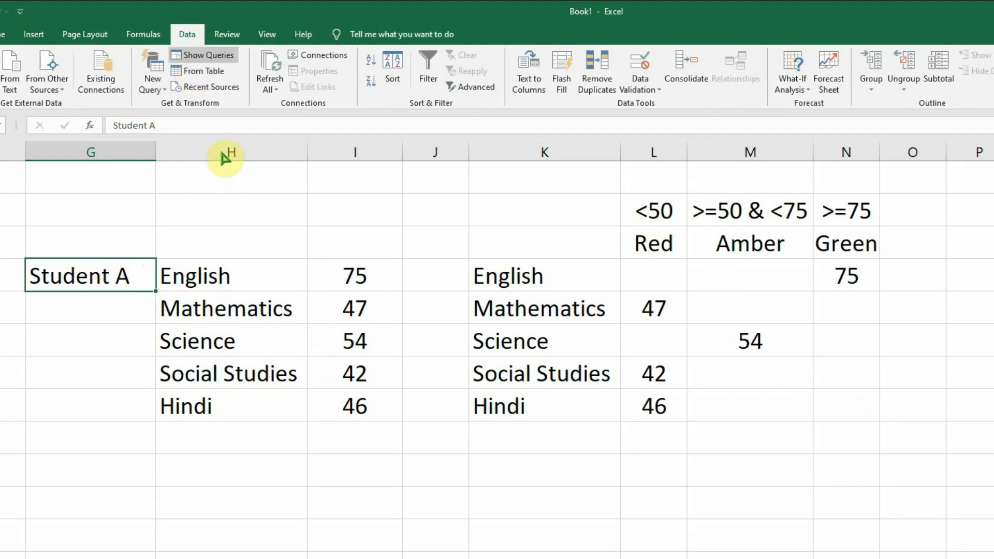
pyautogui.click(658, 91)
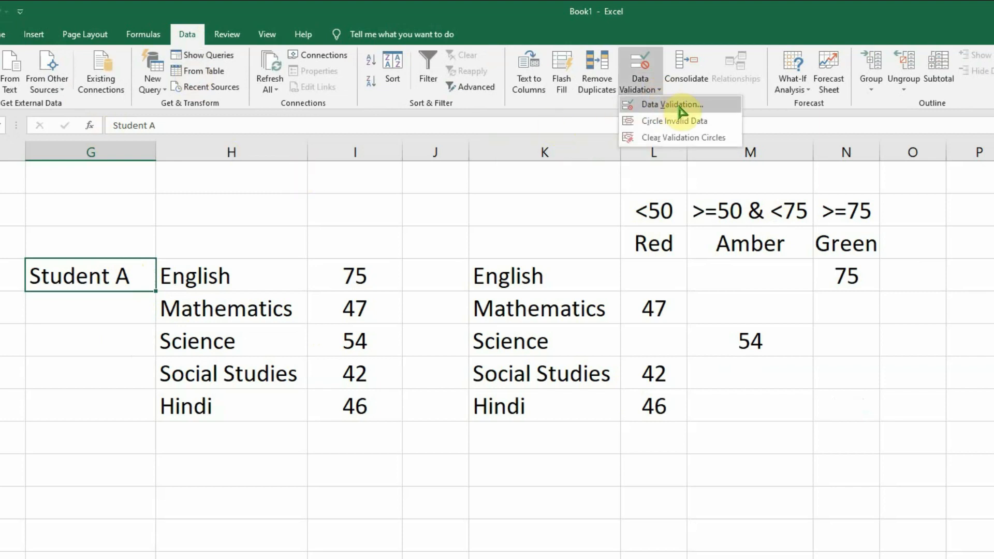
pyautogui.click(679, 106)
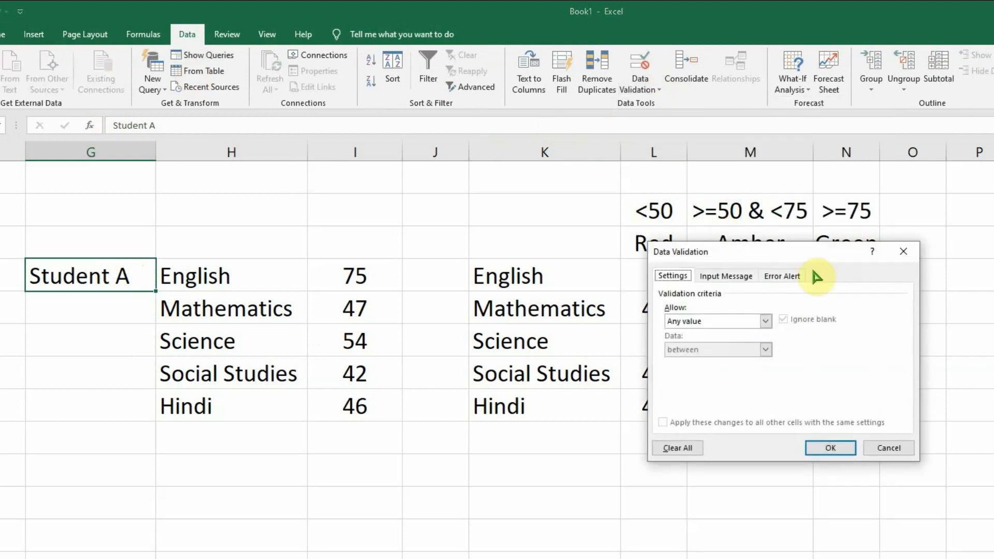
pyautogui.click(765, 321)
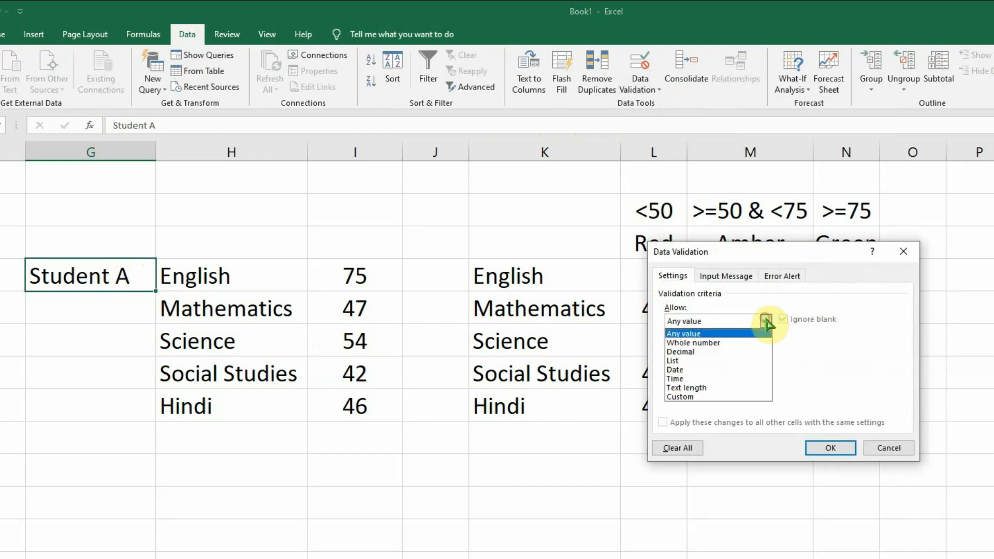
pyautogui.click(720, 368)
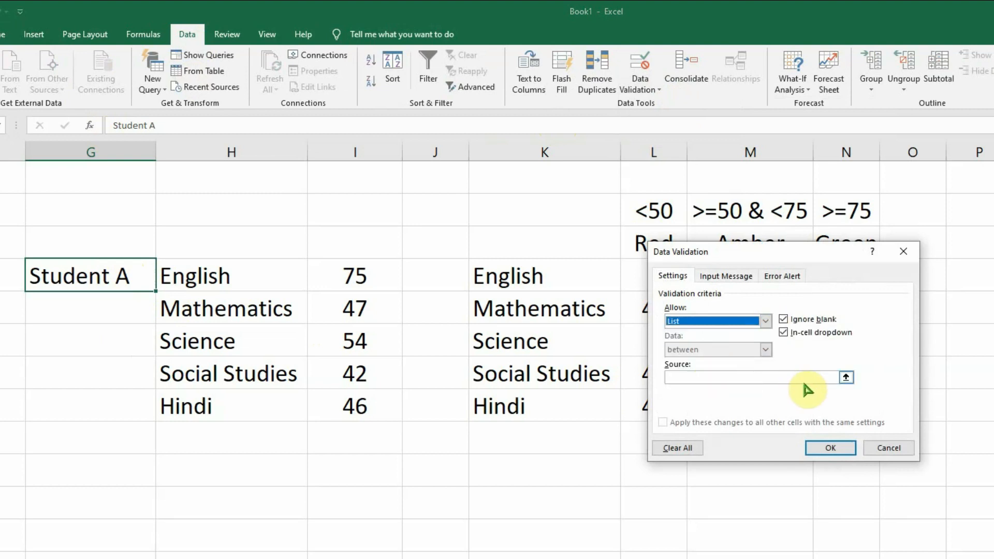
pyautogui.click(846, 377)
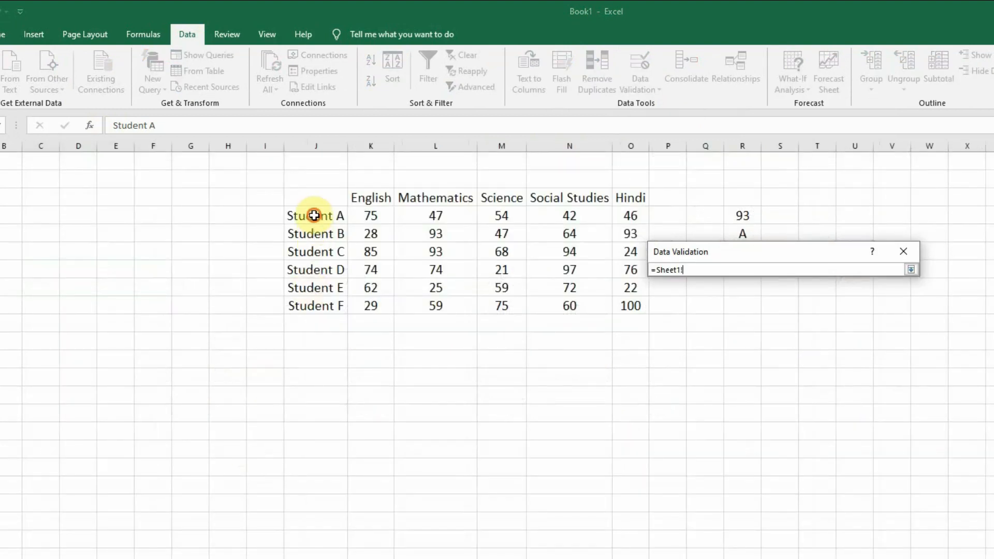
pyautogui.moveTo(314, 216); pyautogui.dragTo(312, 306)
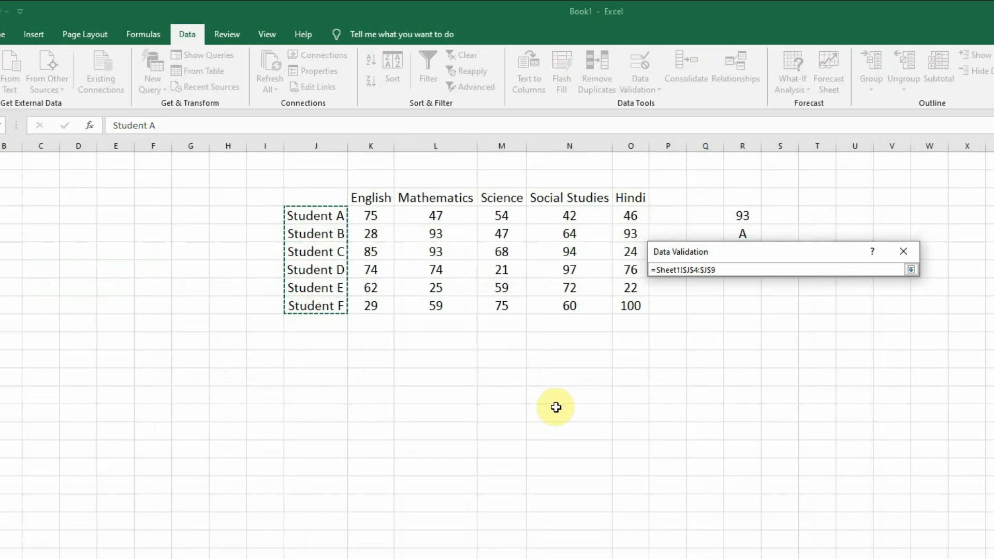
pyautogui.press('Return')
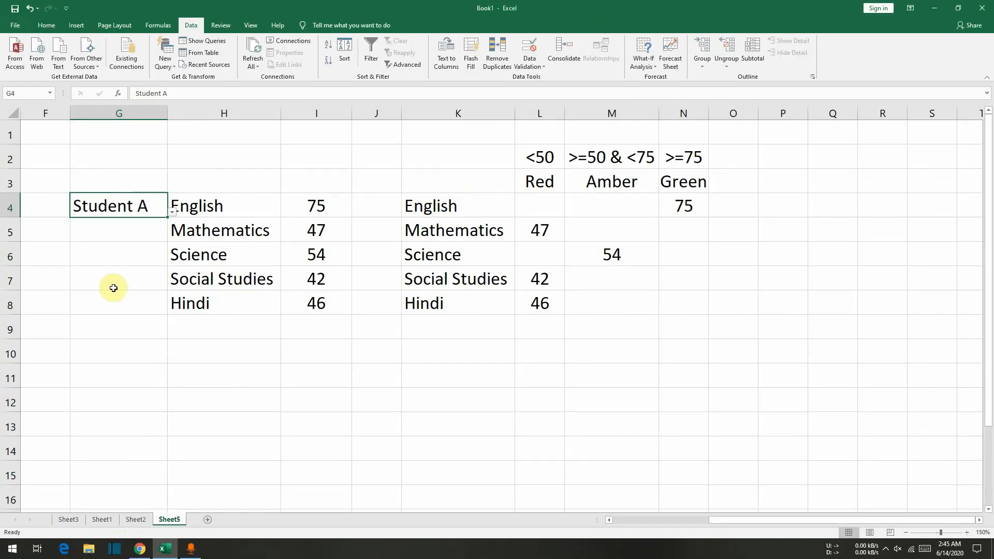
# Test the G4 drop-down with other students, ending on Student F, and check the formulas in I4, L4 and L8.
pyautogui.click(171, 212)
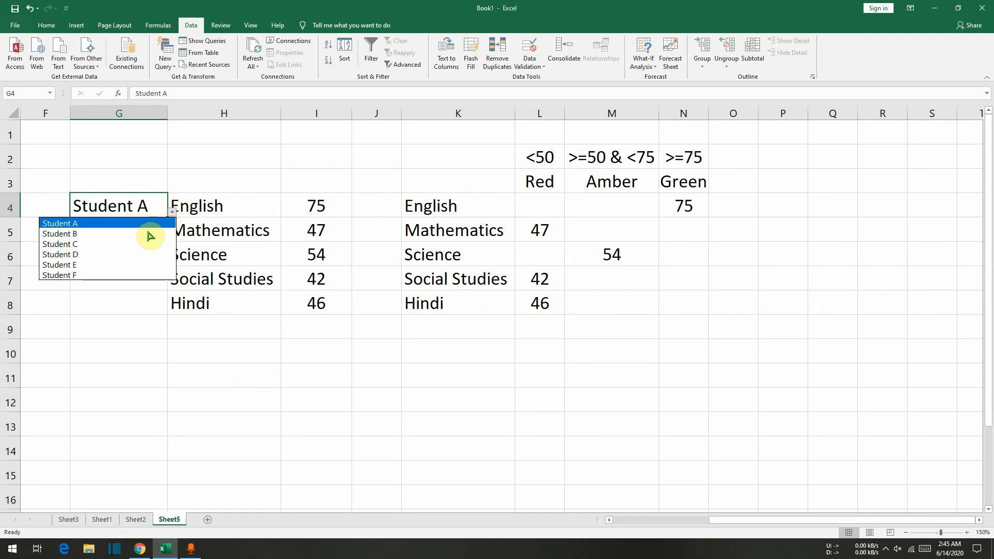
pyautogui.click(130, 254)
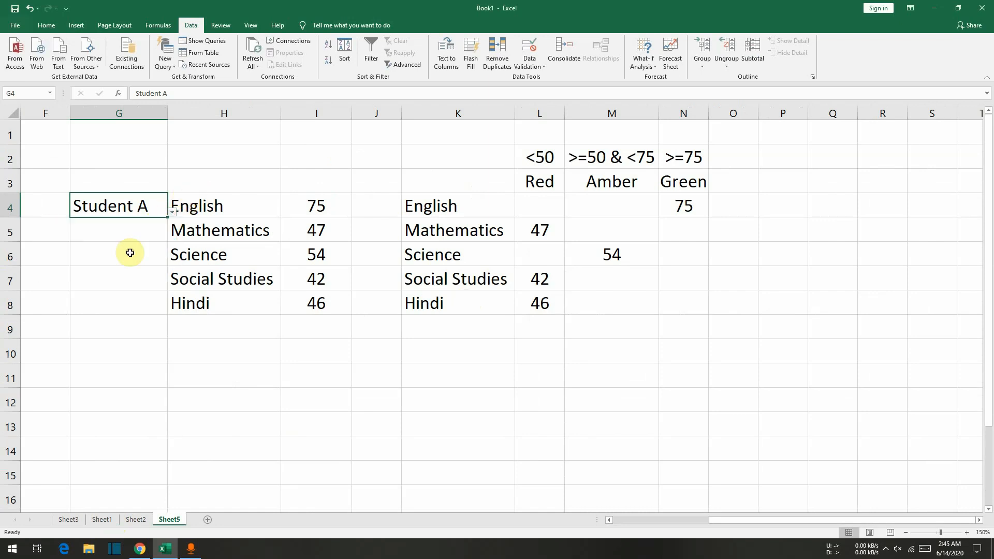
pyautogui.click(171, 212)
pyautogui.click(128, 265)
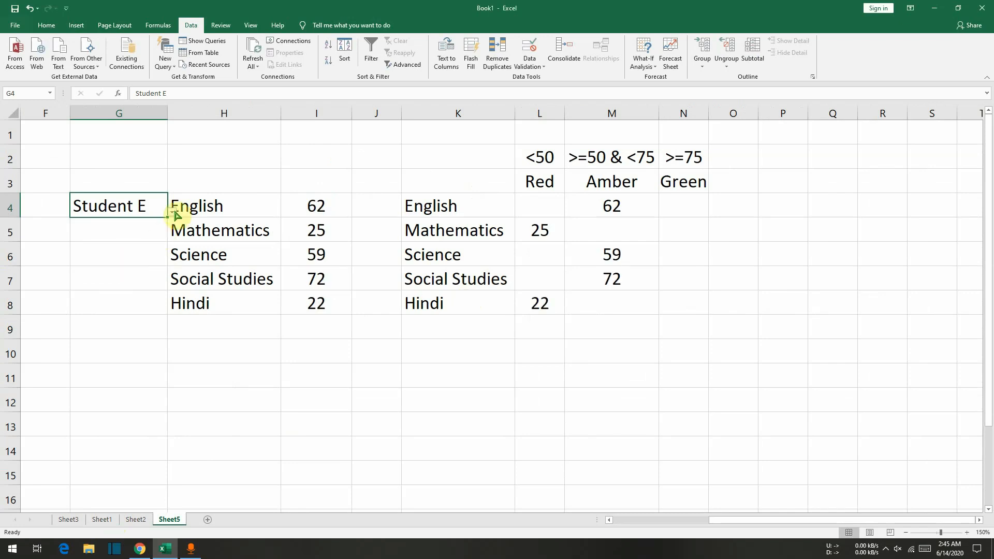
pyautogui.click(171, 213)
pyautogui.click(131, 273)
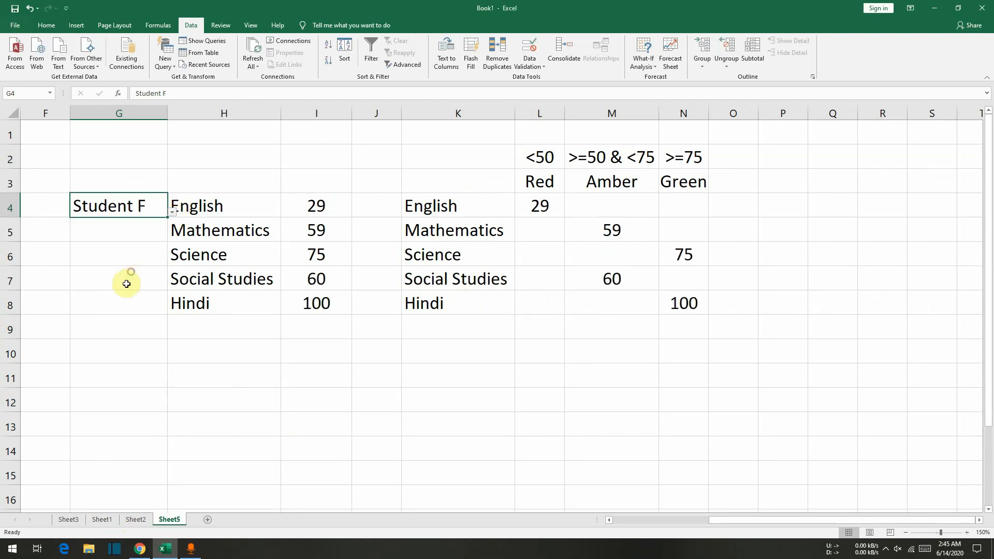
pyautogui.click(299, 202)
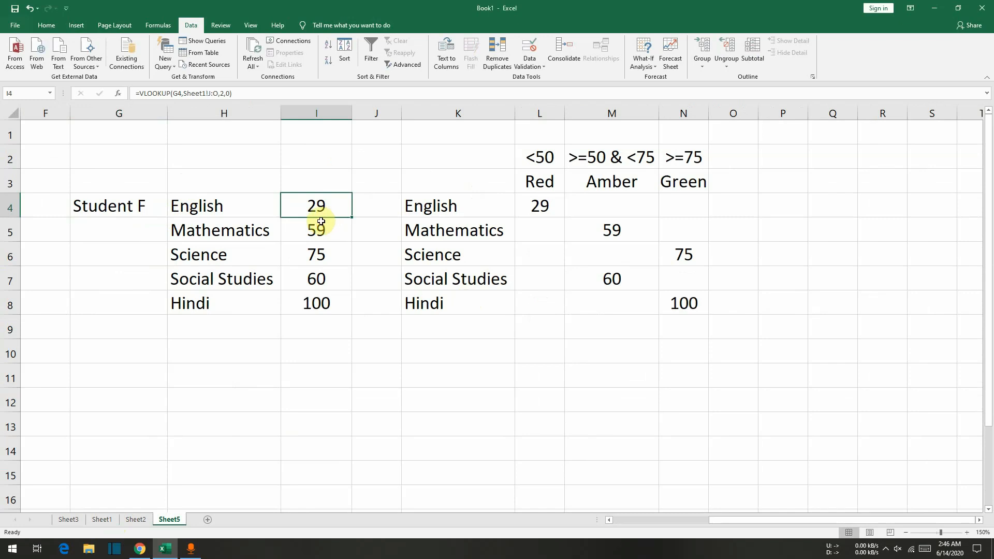
pyautogui.click(552, 202)
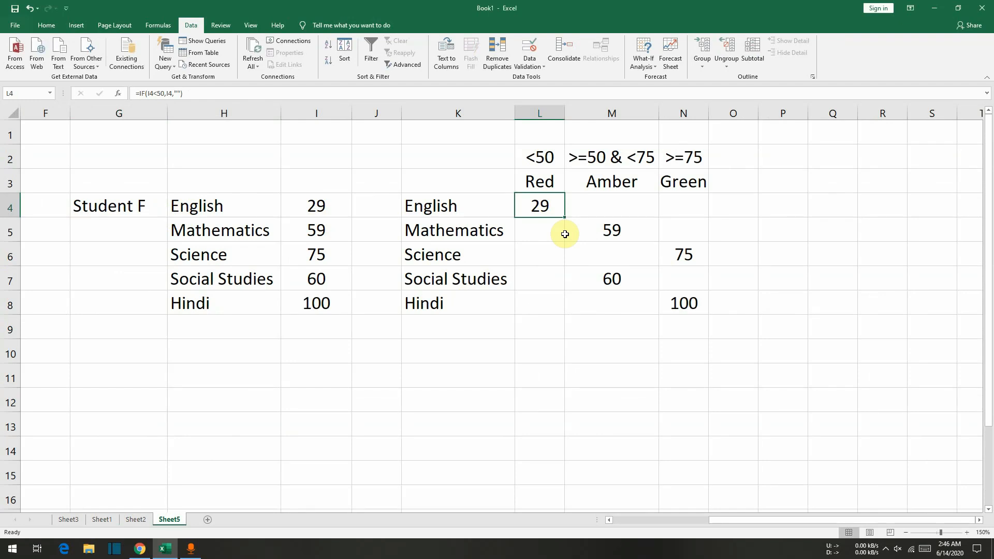
pyautogui.click(546, 304)
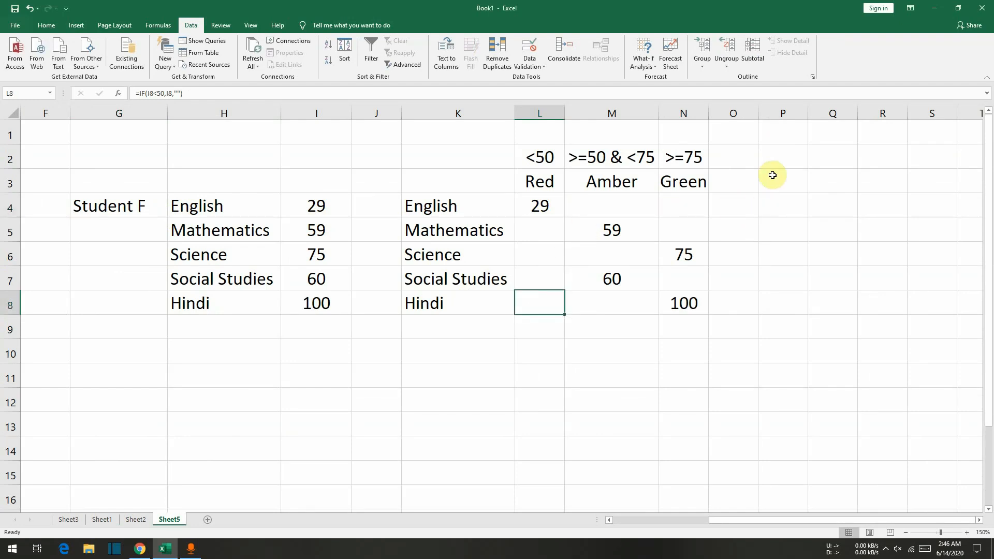
# Enter the number format code 0;-0;;@ in cell P2 and widen column P to fit it.
pyautogui.doubleClick(780, 150)
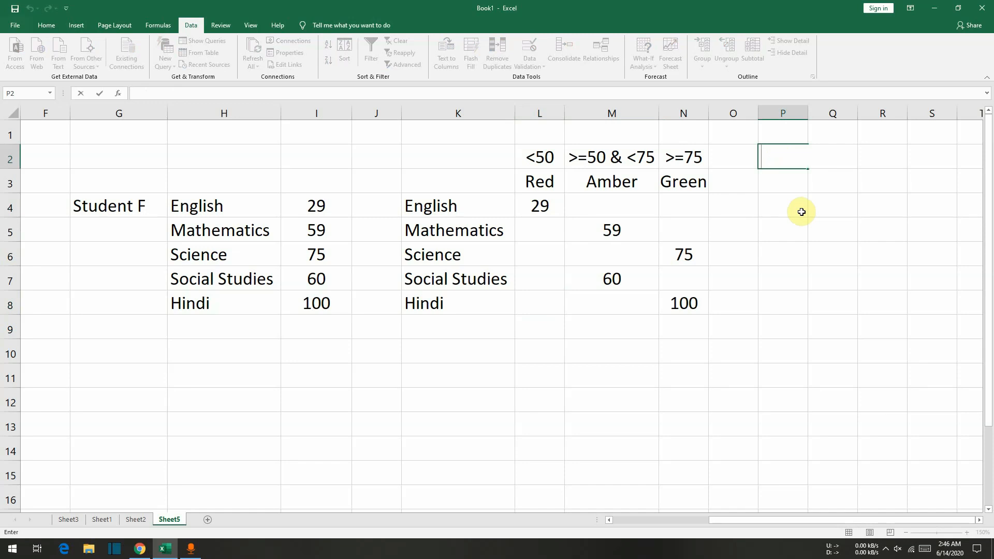
pyautogui.write('0;-0;;@')
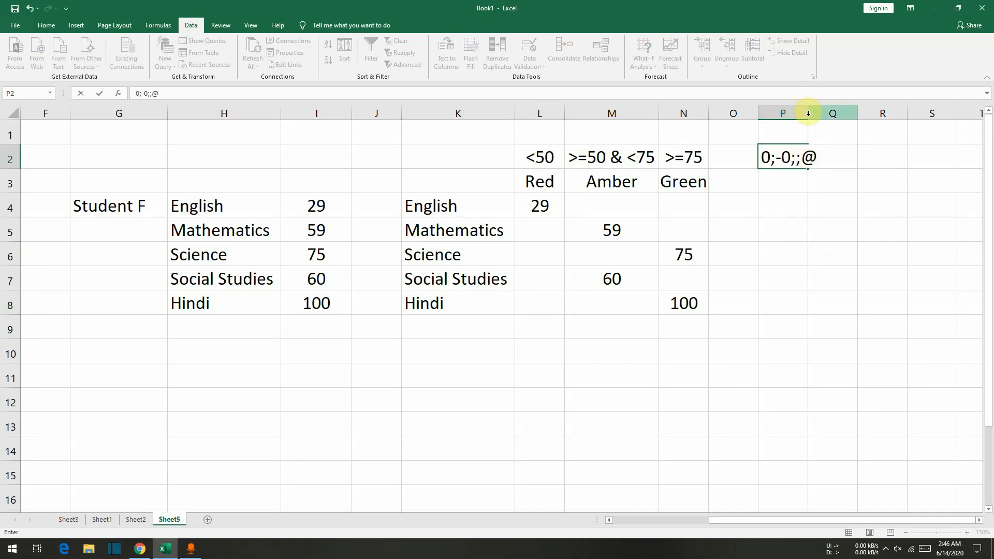
pyautogui.moveTo(808, 113); pyautogui.dragTo(825, 111)
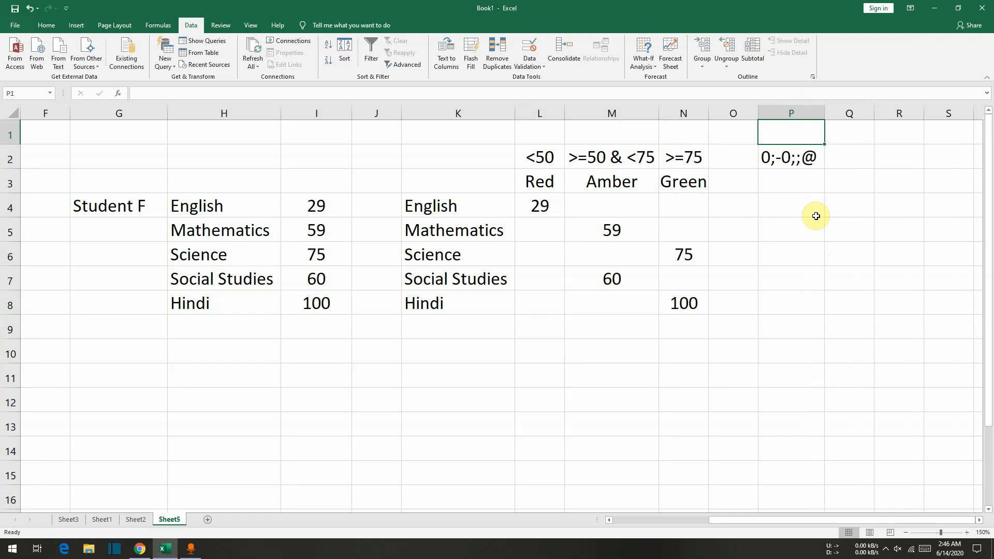
# Insert a clustered column chart from K3:N8, then move it up to row 1 and enlarge it to span columns J to P.
pyautogui.click(481, 176)
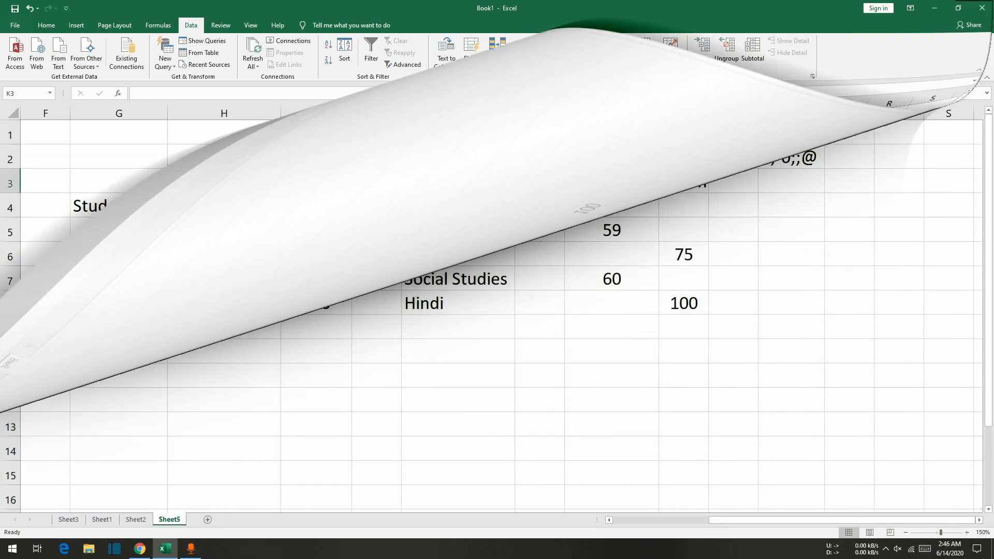
pyautogui.hotkey('shift', 'Right')
pyautogui.hotkey('shift', 'Right')
pyautogui.hotkey('shift', 'Right')
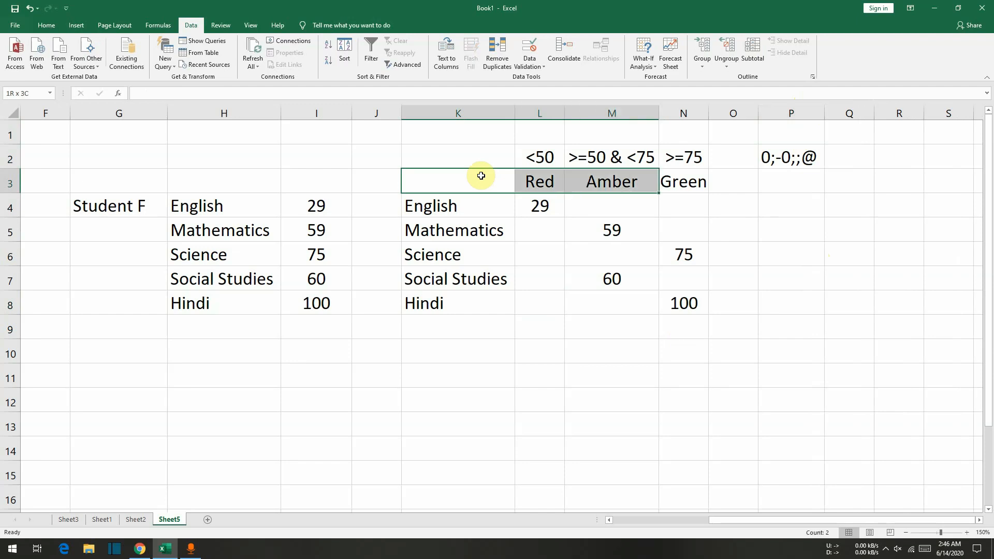
pyautogui.hotkey('shift', 'Down')
pyautogui.hotkey('shift', 'Down')
pyautogui.hotkey('shift', 'Down')
pyautogui.hotkey('shift', 'Down')
pyautogui.hotkey('shift', 'Down')
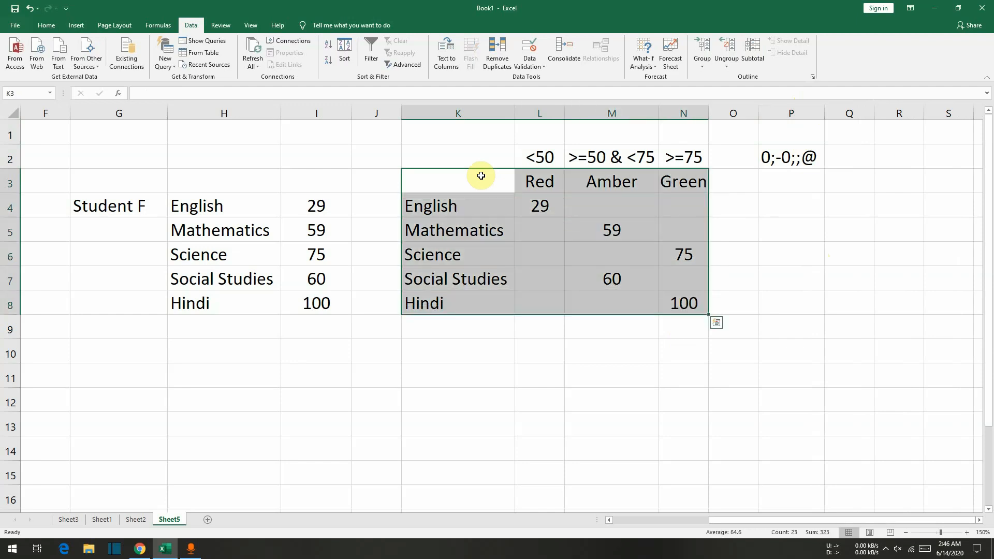
pyautogui.click(75, 25)
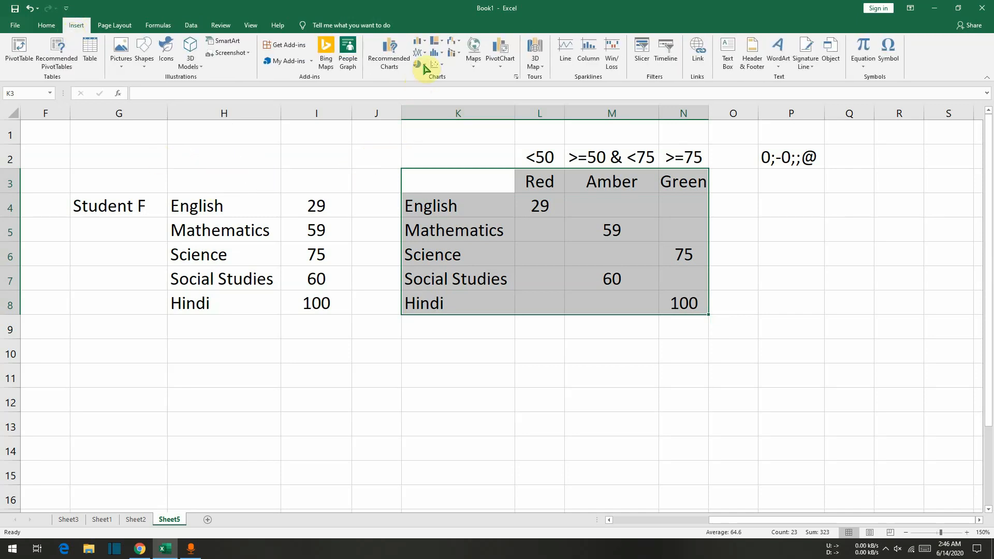
pyautogui.click(424, 46)
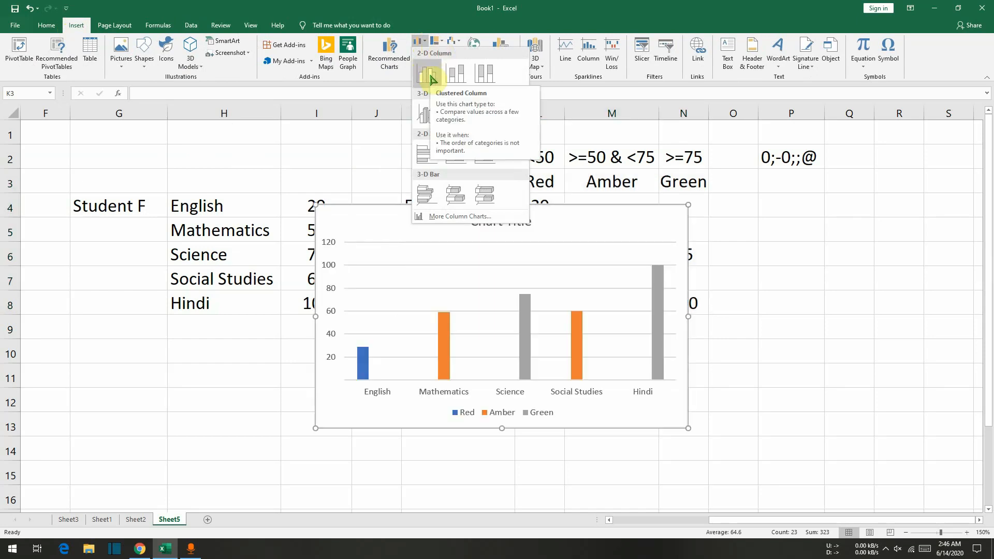
pyautogui.click(432, 77)
pyautogui.moveTo(414, 218); pyautogui.dragTo(449, 135)
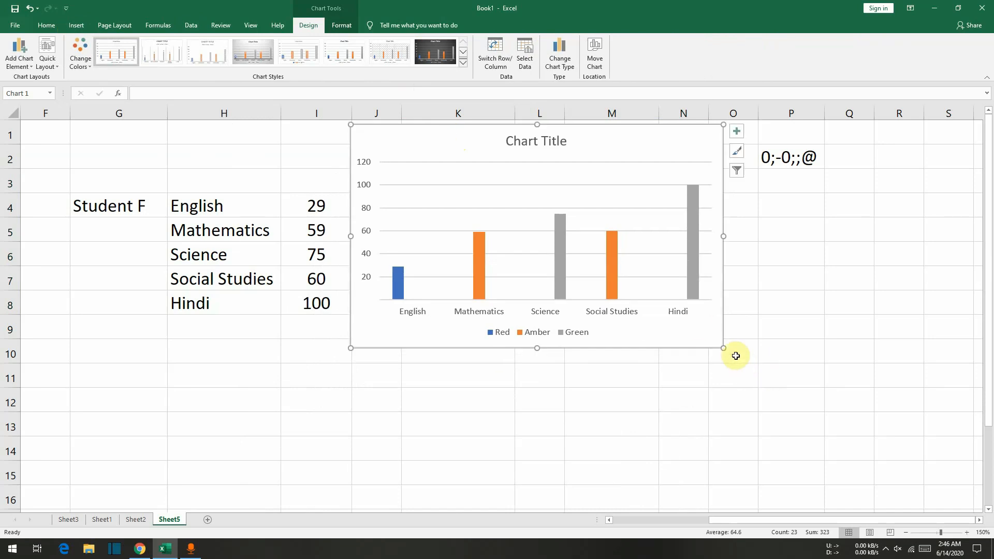
pyautogui.moveTo(721, 348); pyautogui.dragTo(832, 425)
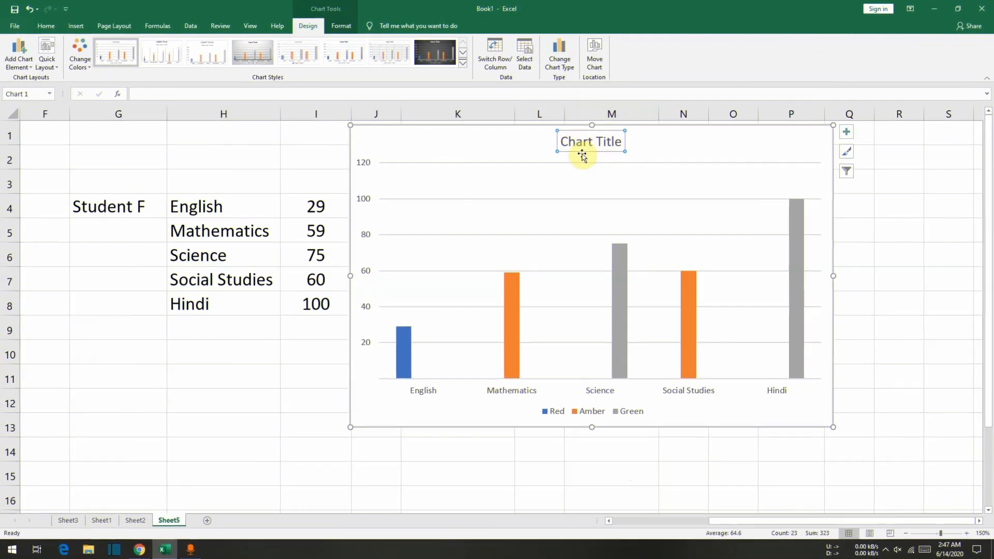
# Link the chart title to cell G4 with =Sheet5!$G$4 and format it as 24-point bold.
pyautogui.click(148, 92)
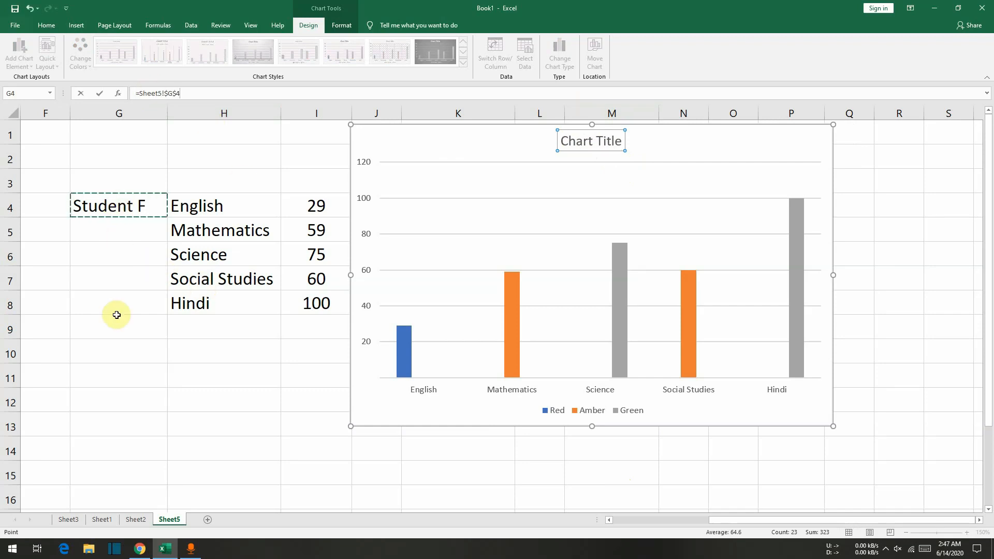
pyautogui.press('Return')
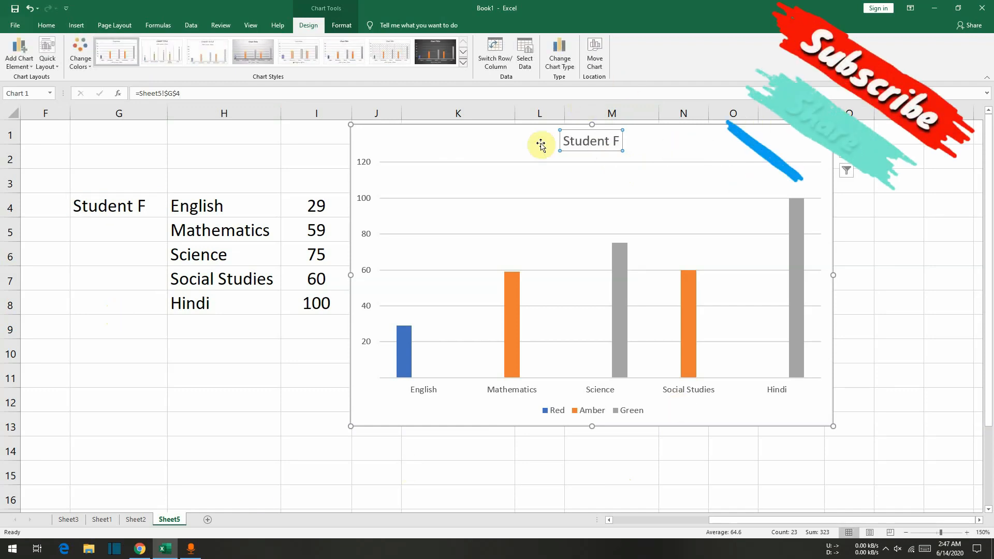
pyautogui.click(47, 25)
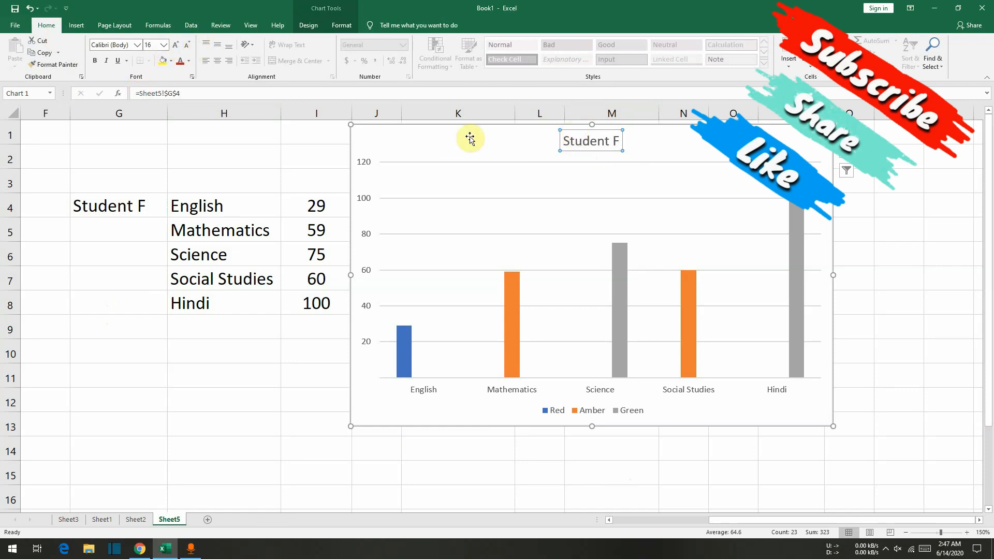
pyautogui.click(163, 45)
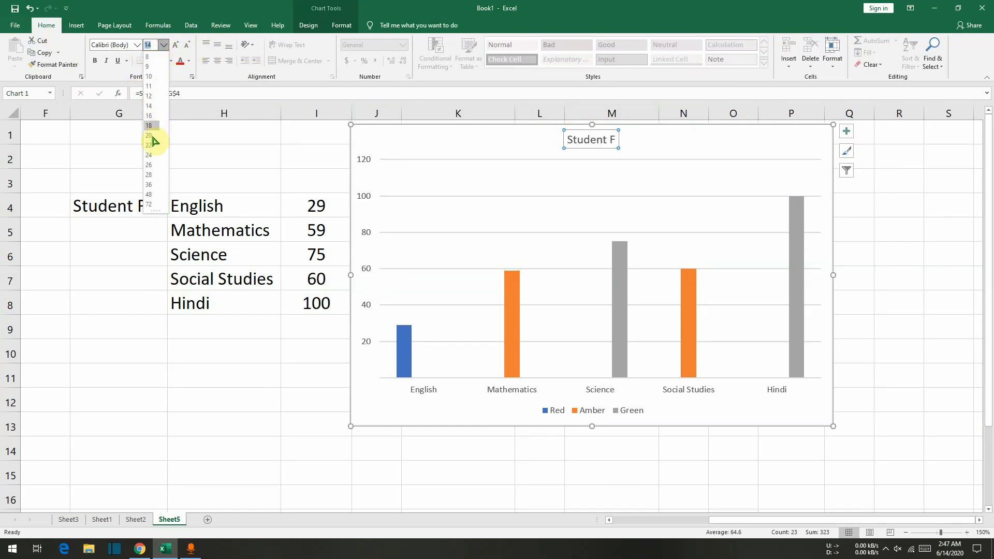
pyautogui.click(151, 154)
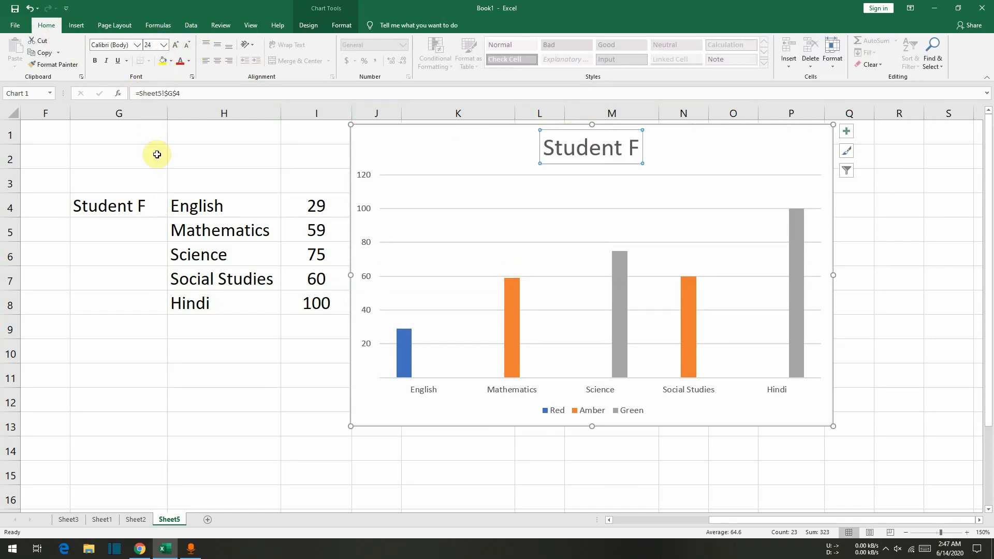
pyautogui.hotkey('ctrl', 'b')
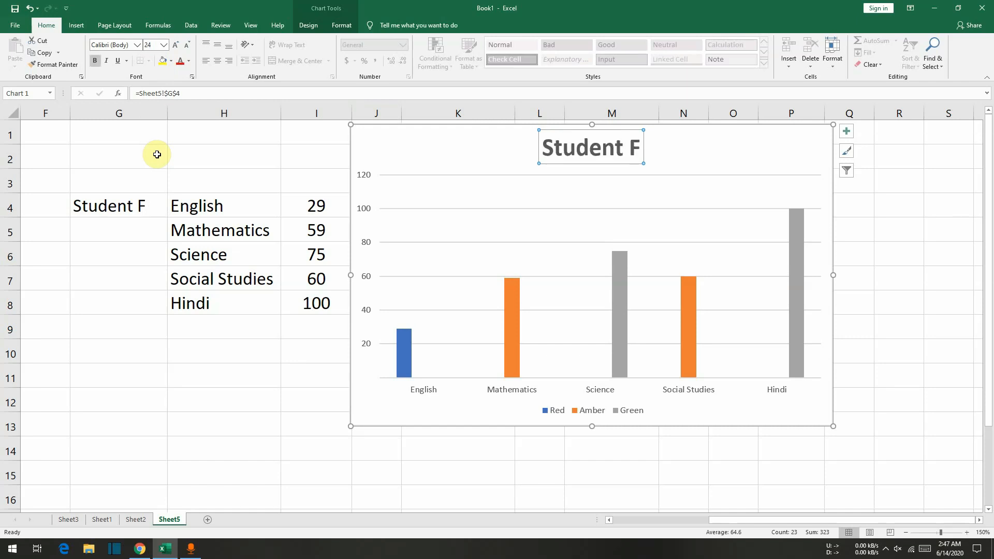
# Delete the chart's horizontal gridlines and move the chart over columns F to K, uncovering the Red, Amber and Green values.
pyautogui.click(538, 209)
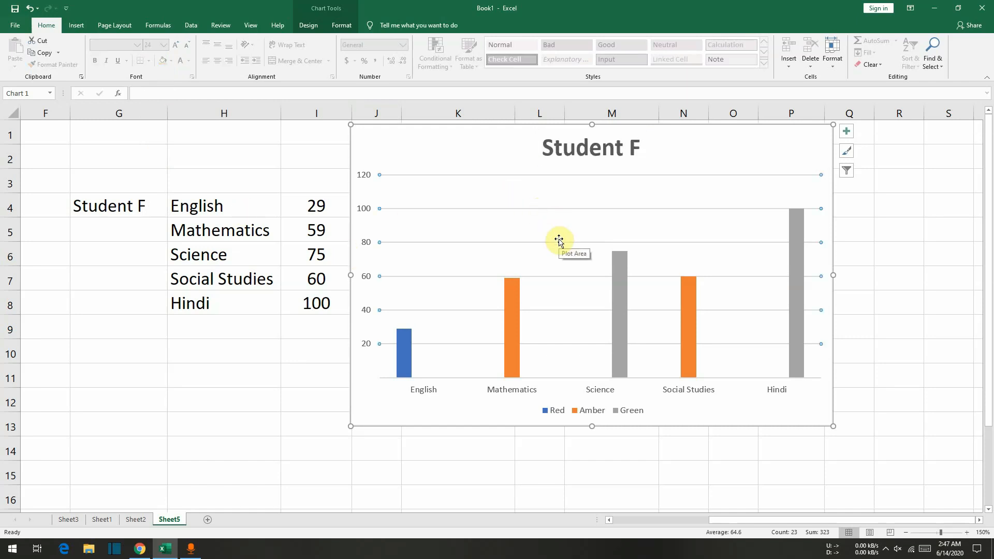
pyautogui.press('Delete')
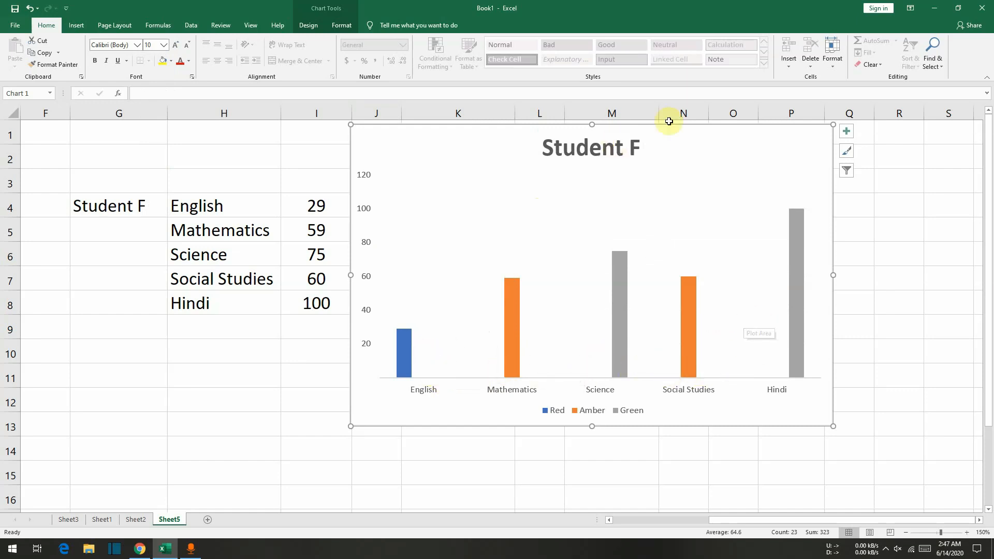
pyautogui.click(680, 145)
pyautogui.moveTo(664, 155); pyautogui.dragTo(404, 149)
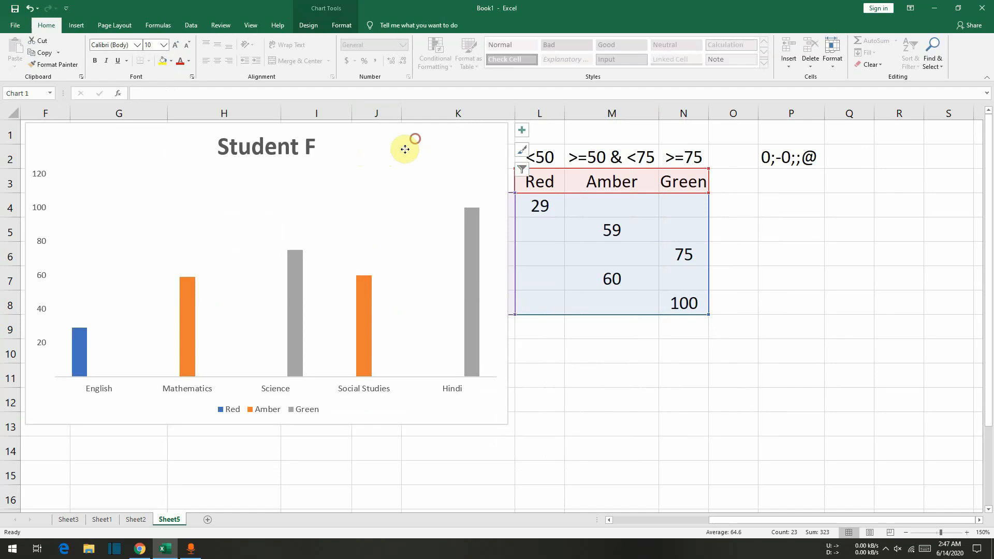
# Fill the Green series' columns with a light green theme colour.
pyautogui.click(83, 352)
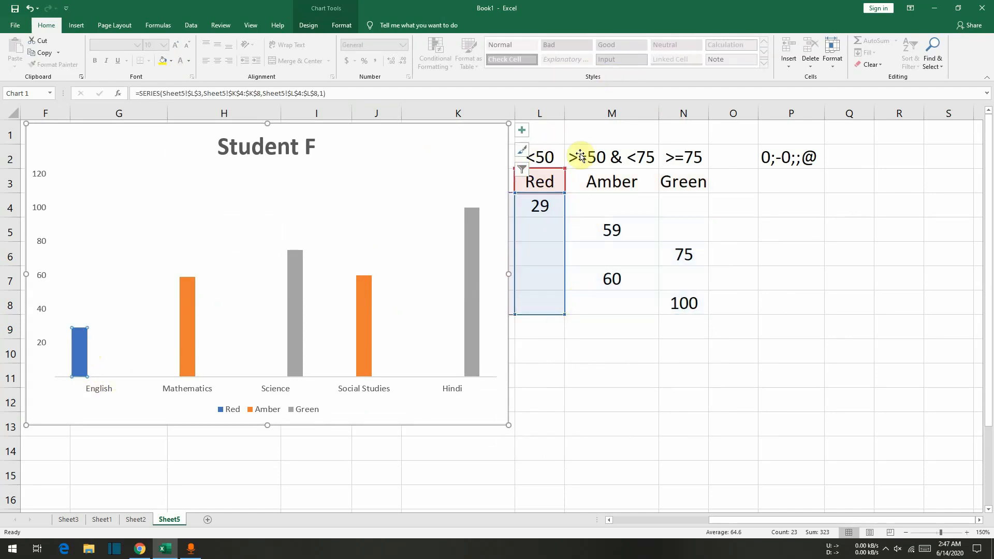
pyautogui.click(189, 310)
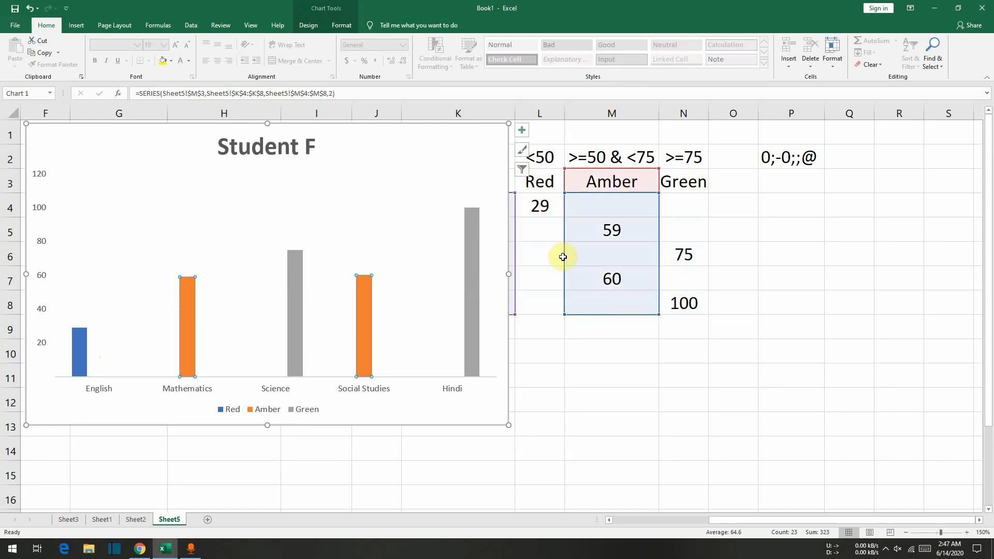
pyautogui.click(472, 282)
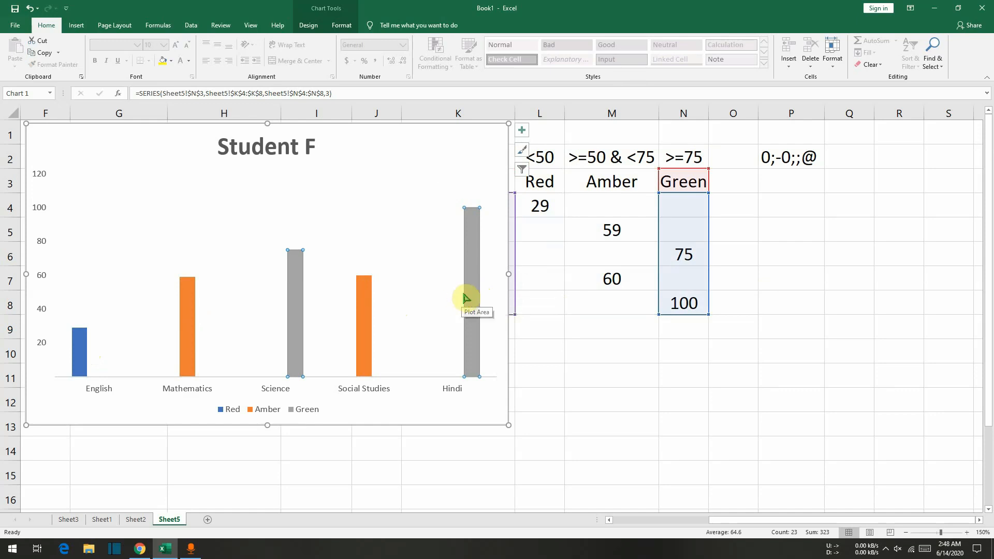
pyautogui.moveTo(465, 297)
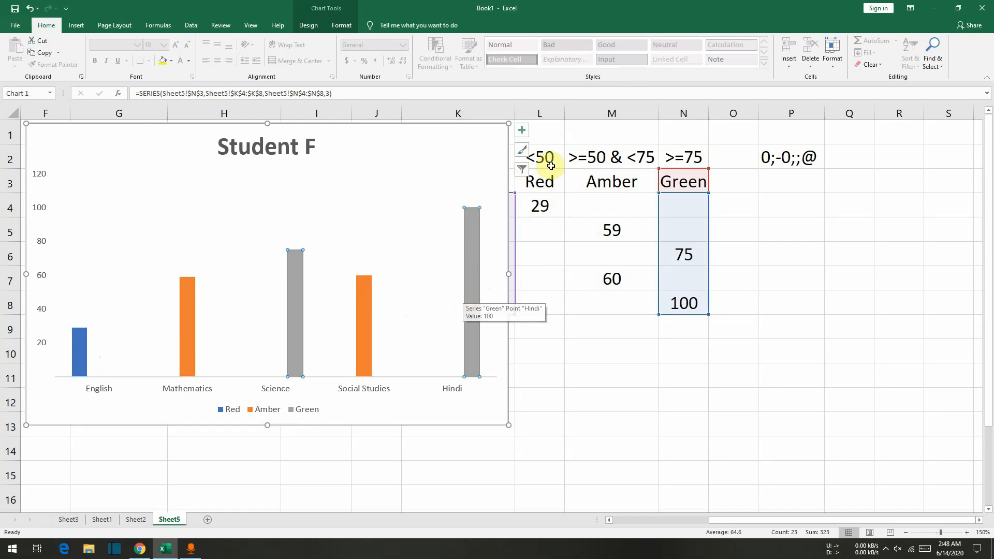
pyautogui.rightClick(470, 283)
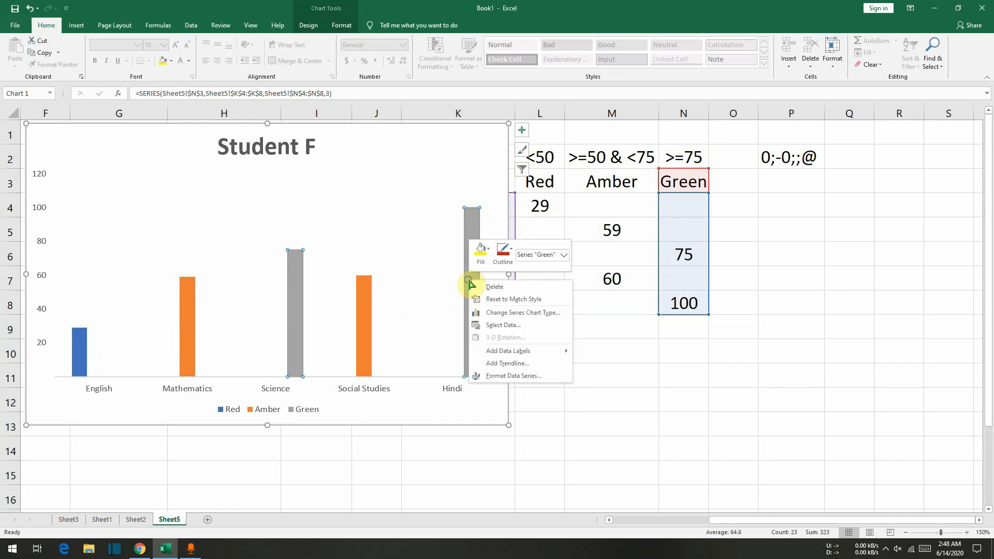
pyautogui.click(481, 252)
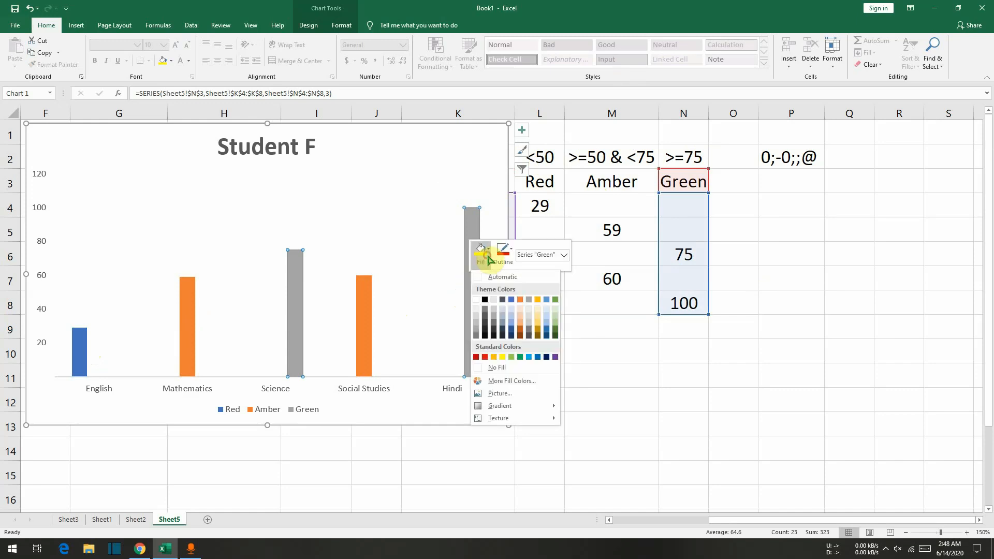
pyautogui.click(555, 324)
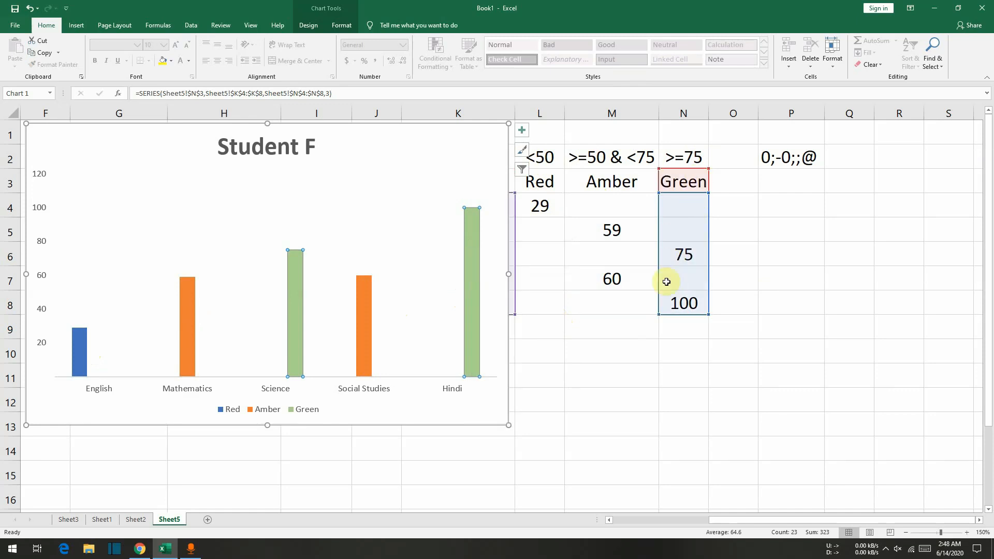
# Fill the Amber series' columns with a light orange theme colour.
pyautogui.click(368, 350)
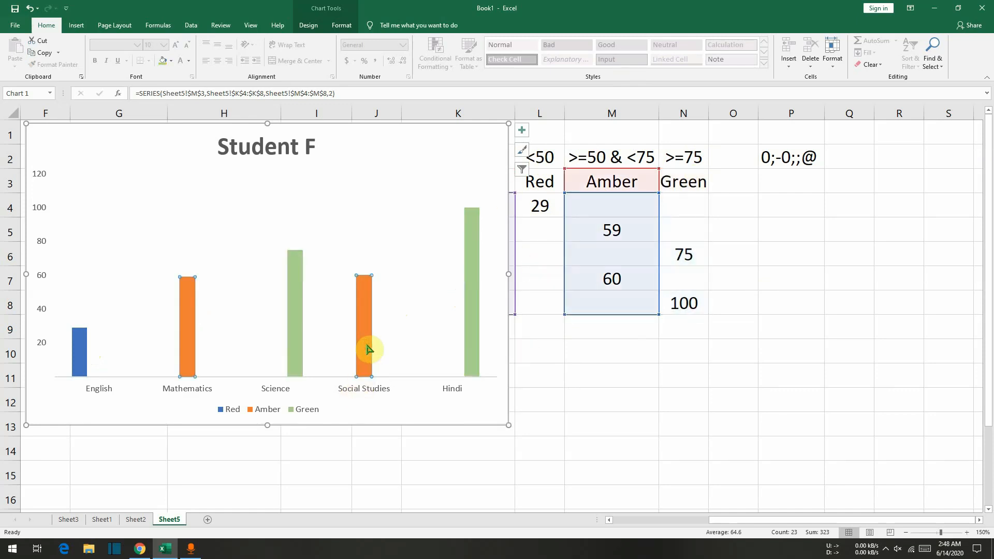
pyautogui.rightClick(368, 350)
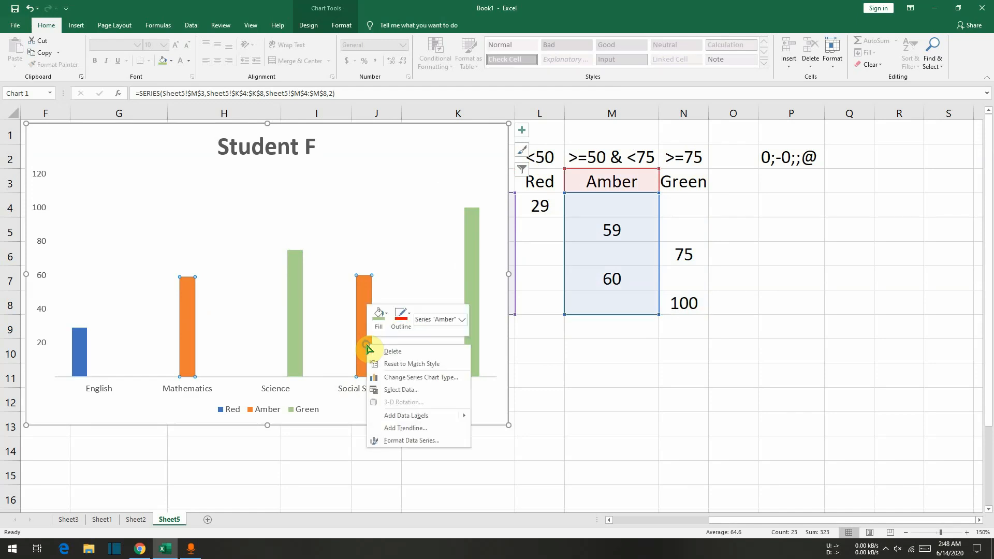
pyautogui.click(378, 316)
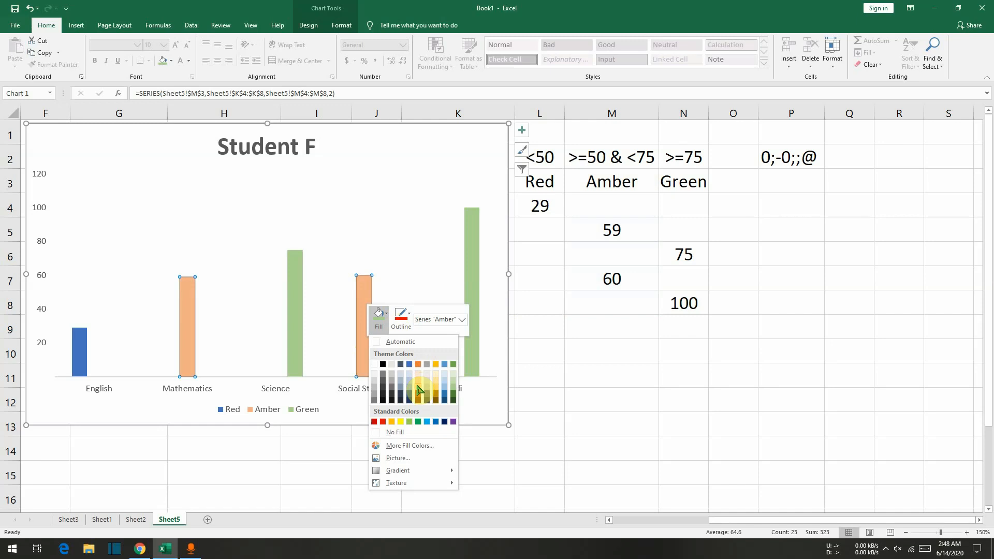
pyautogui.press('Escape')
# Fill the Red series' column with the standard red colour.
pyautogui.click(82, 357)
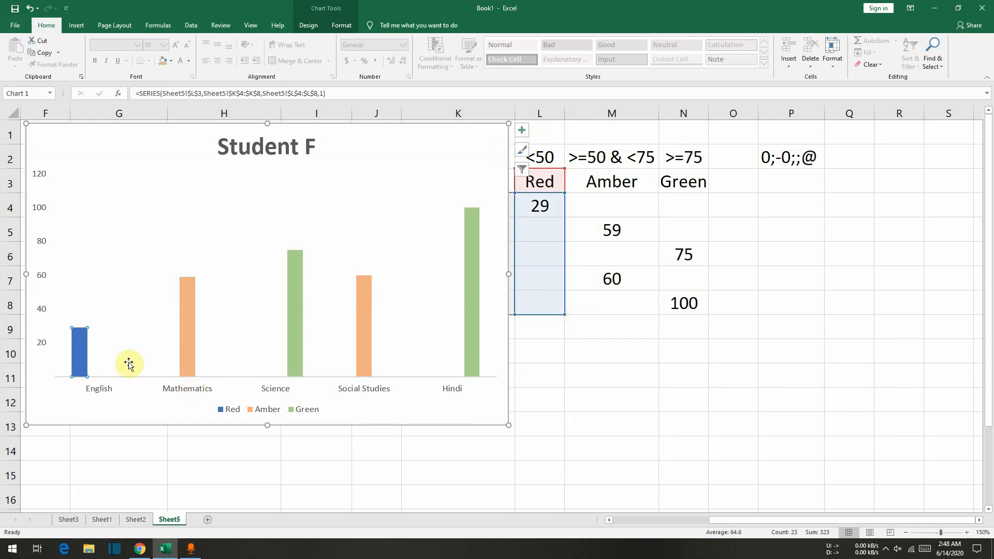
pyautogui.rightClick(82, 343)
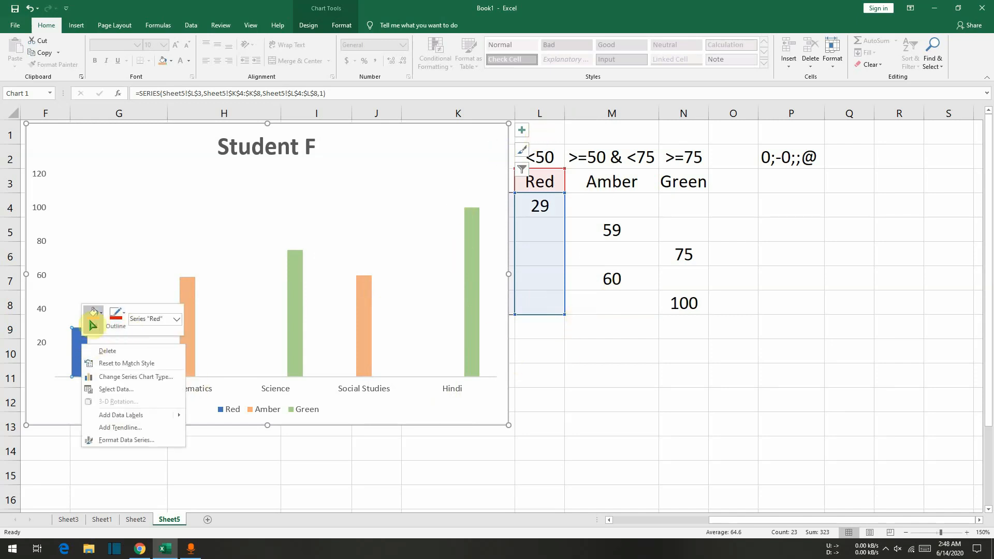
pyautogui.click(94, 325)
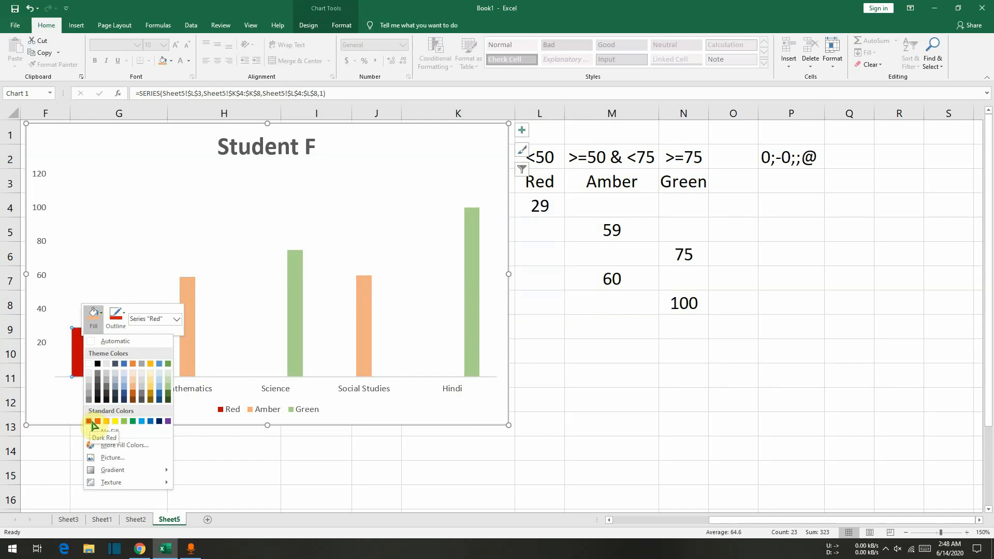
pyautogui.click(97, 421)
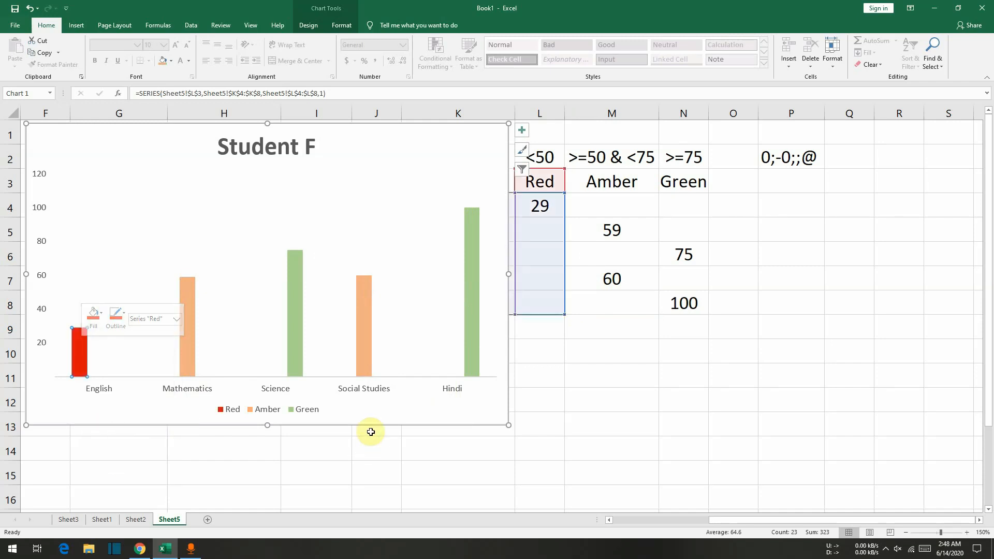
# Move the chart over columns J to P and set the data series overlap to 100%.
pyautogui.moveTo(418, 143); pyautogui.dragTo(676, 153)
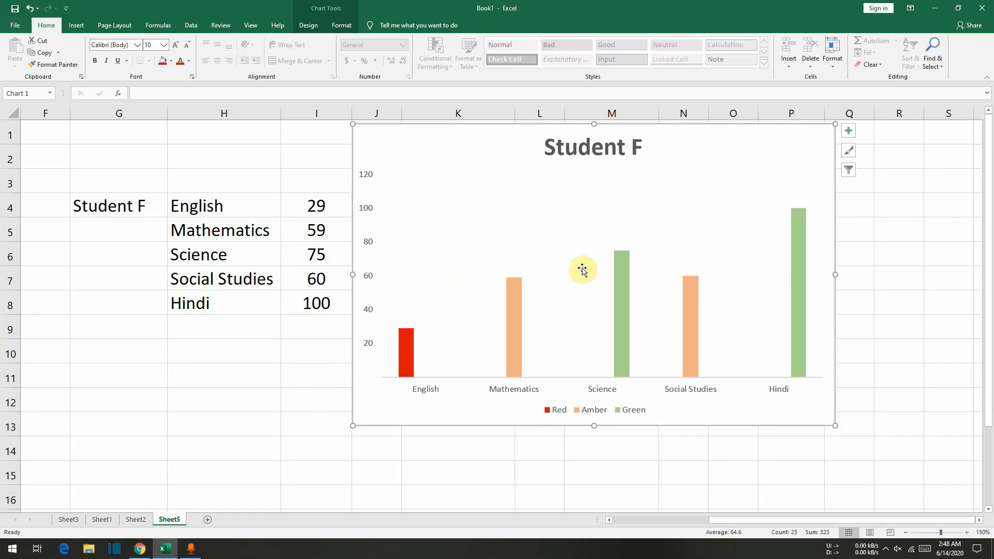
pyautogui.click(408, 348)
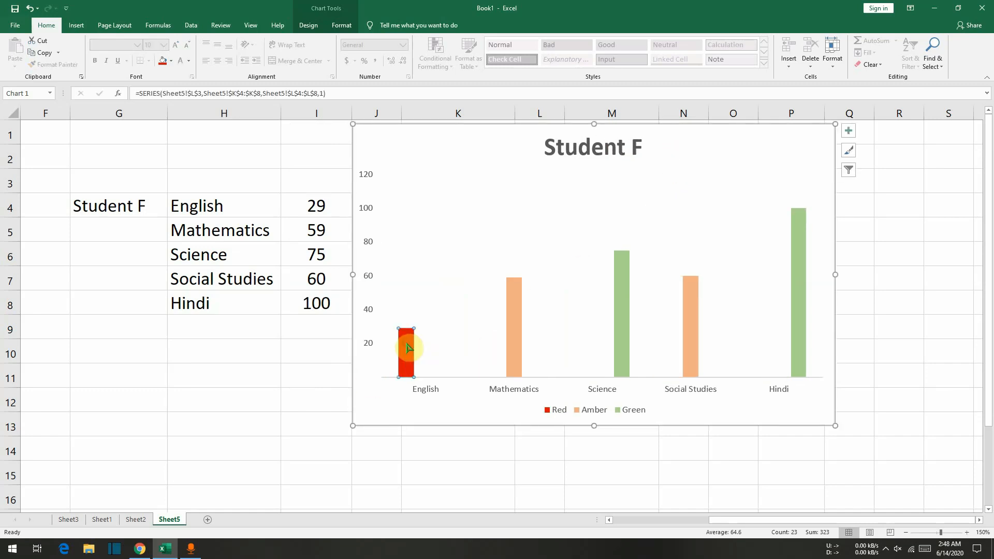
pyautogui.rightClick(408, 347)
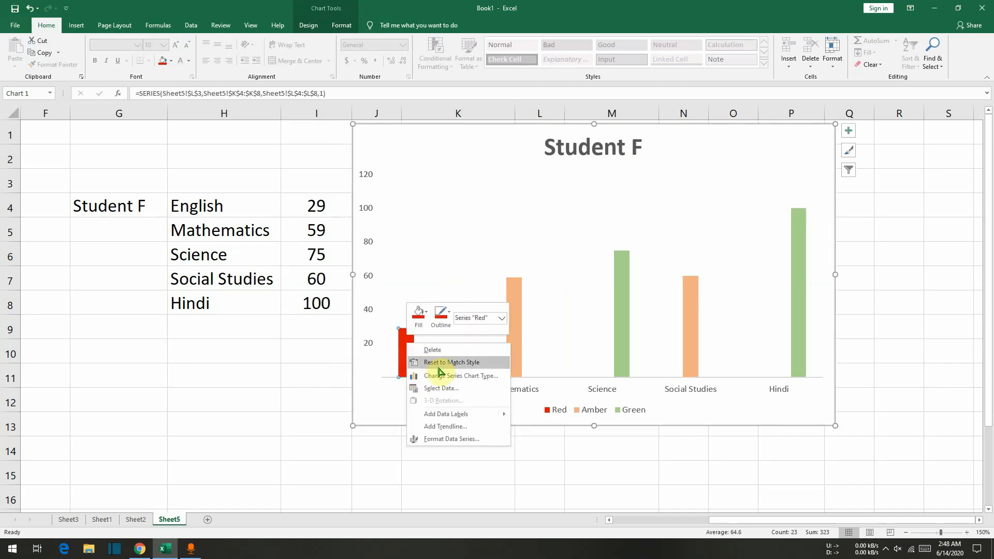
pyautogui.click(448, 439)
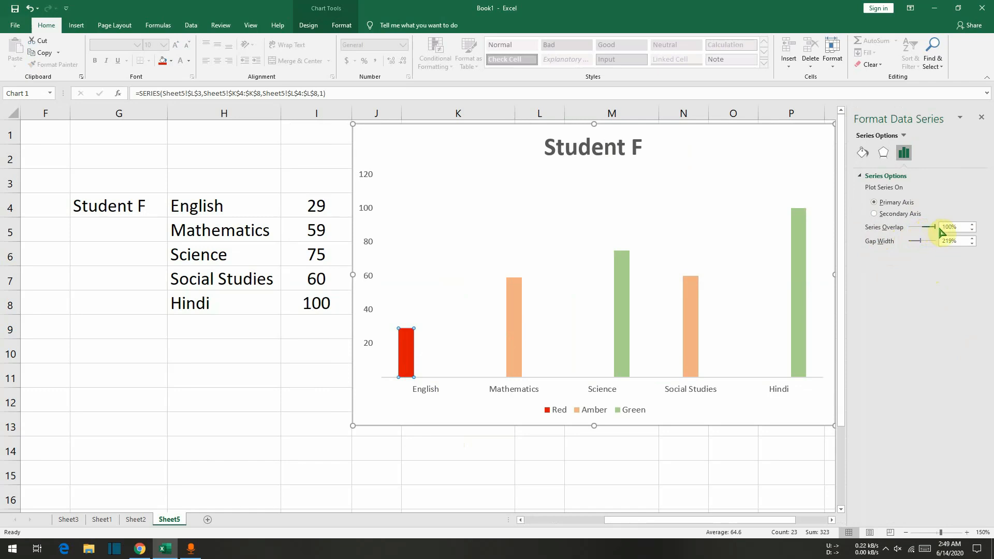
pyautogui.moveTo(939, 228); pyautogui.dragTo(939, 228)
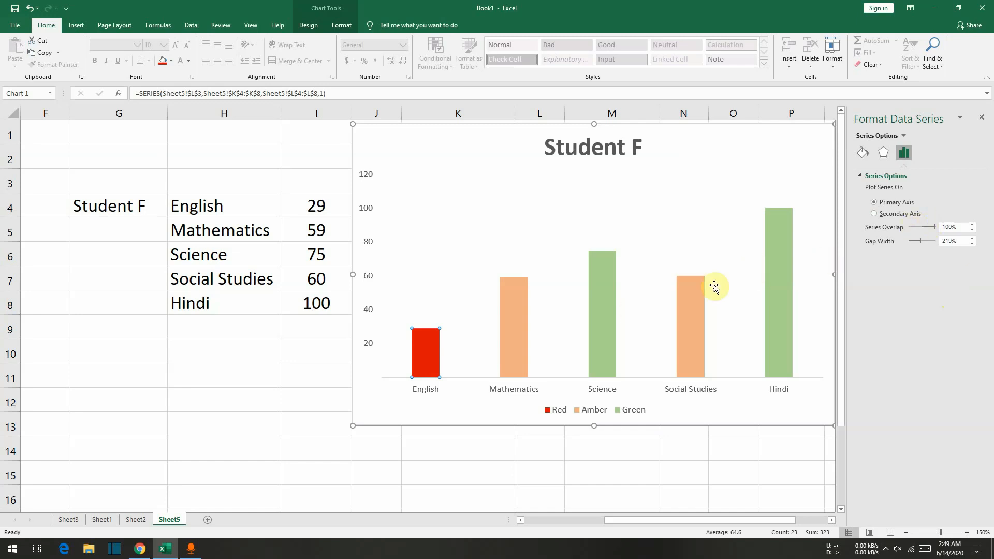
pyautogui.click(520, 332)
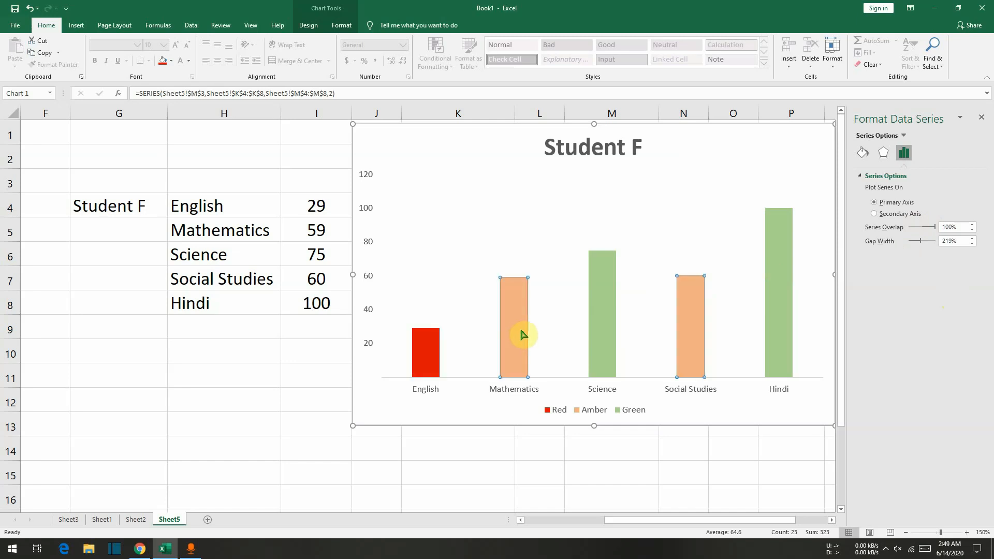
pyautogui.click(598, 325)
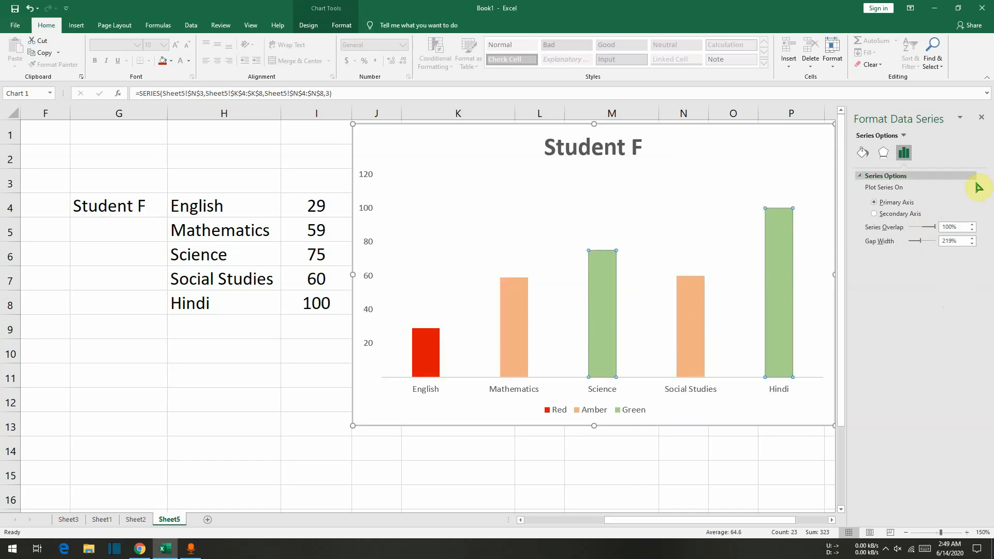
pyautogui.click(779, 307)
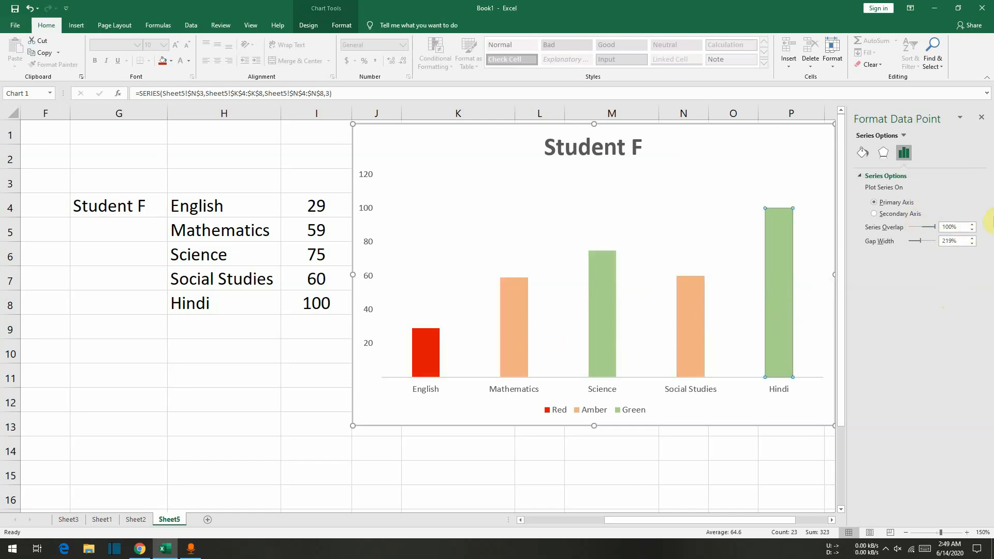
# Add plain data labels to the Red series.
pyautogui.click(432, 352)
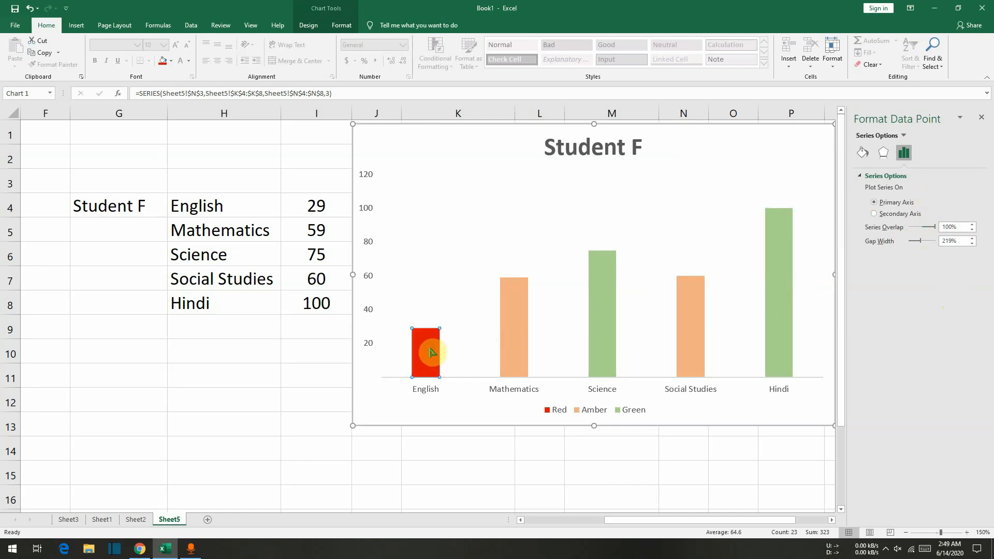
pyautogui.rightClick(432, 352)
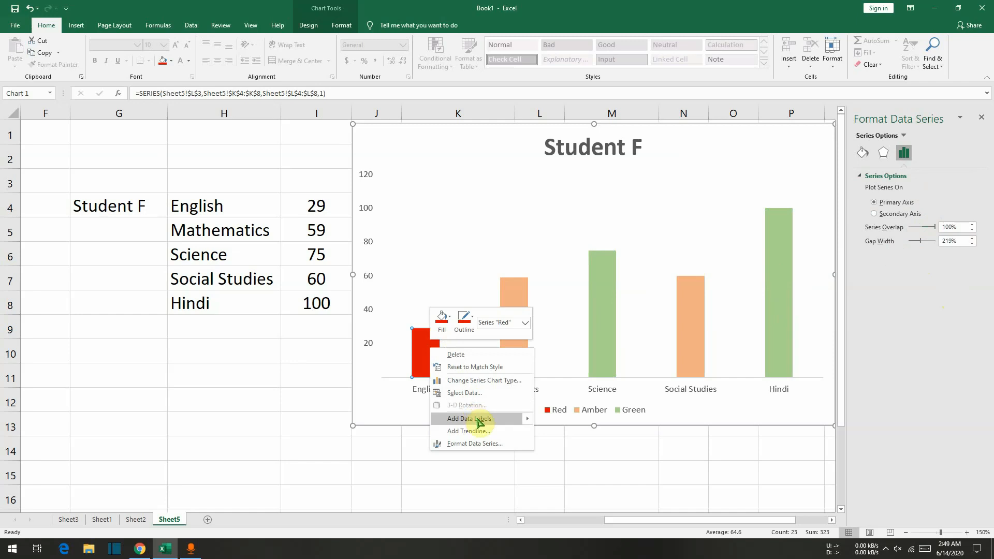
pyautogui.moveTo(528, 418)
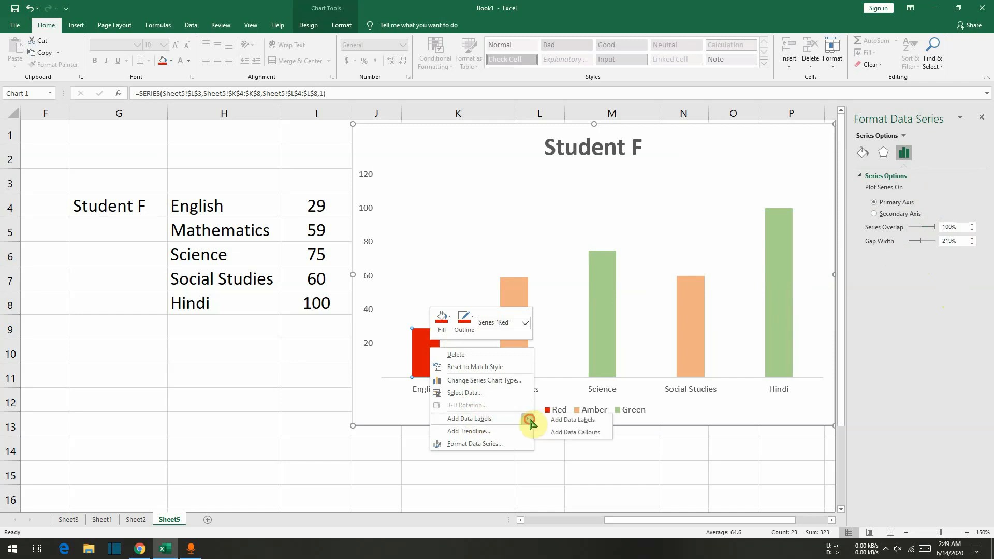
pyautogui.click(560, 423)
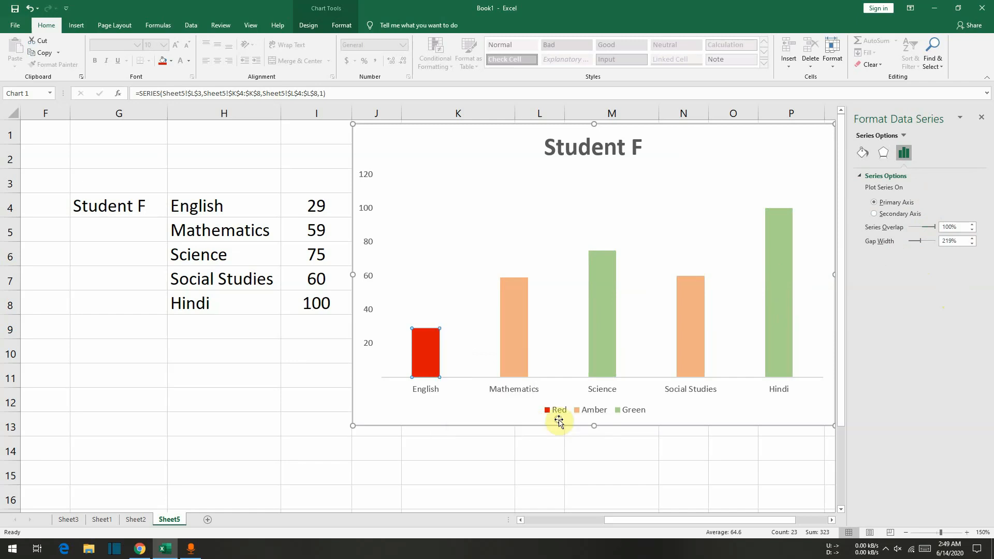
# Add plain data labels to the Amber series' columns for Mathematics and Social Studies.
pyautogui.click(519, 308)
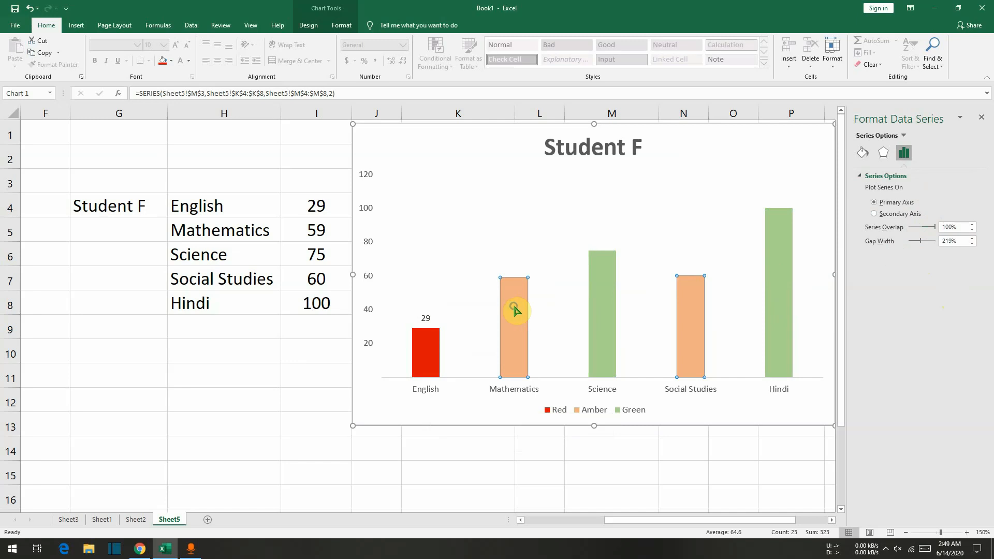
pyautogui.click(515, 299)
pyautogui.click(514, 314)
pyautogui.rightClick(526, 302)
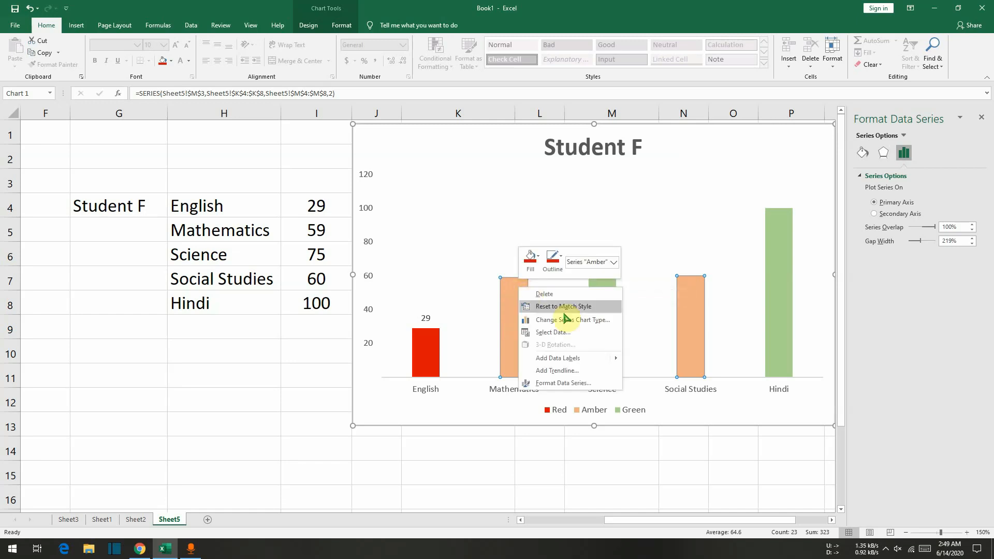
pyautogui.moveTo(612, 360)
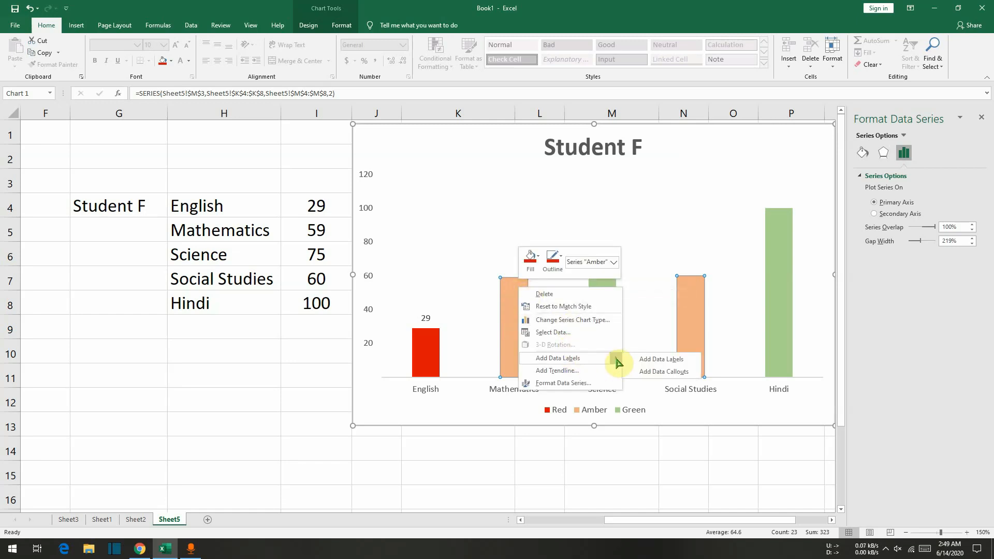
pyautogui.click(649, 361)
# Add plain data labels to the Green series' columns for Science and Hindi.
pyautogui.rightClick(603, 292)
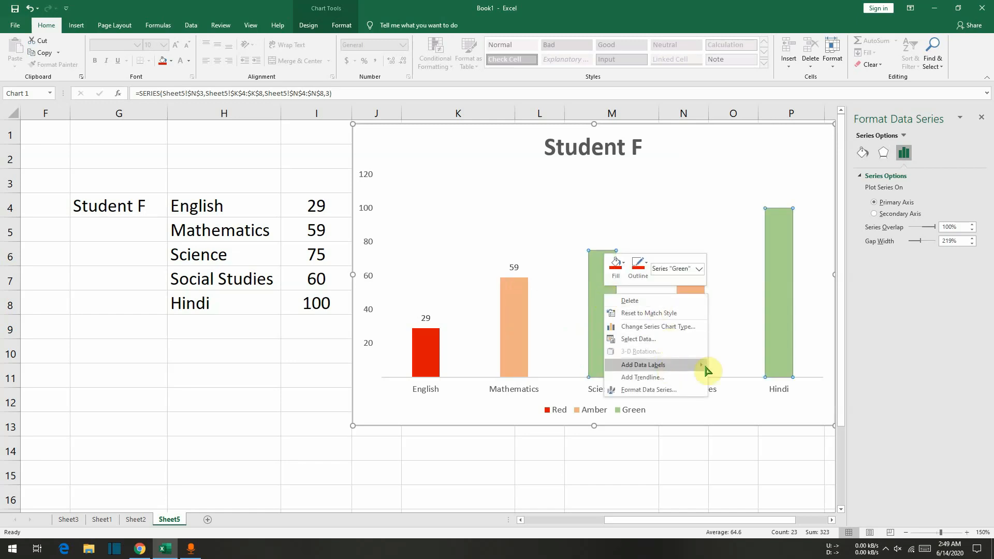
pyautogui.moveTo(696, 366)
pyautogui.click(735, 367)
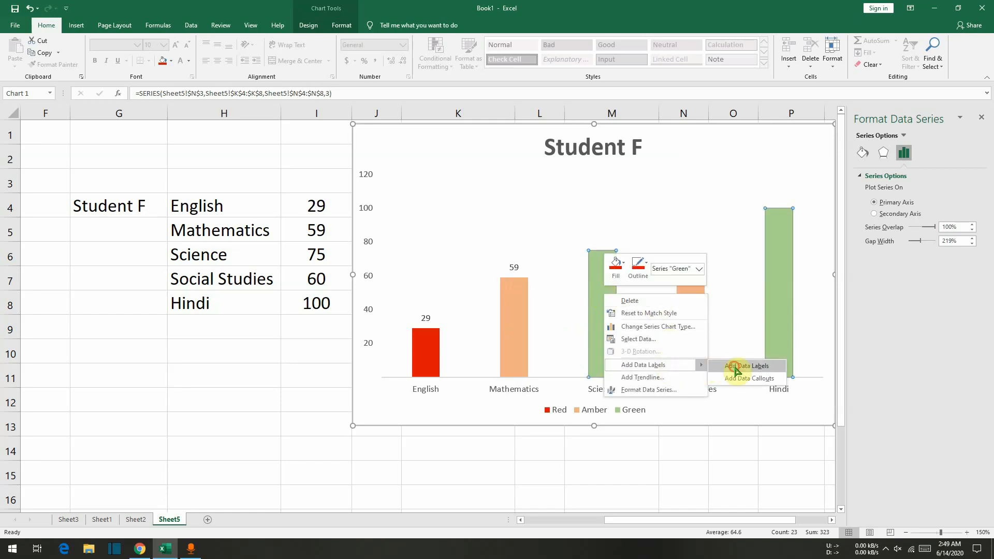
# Make the Red series' data label on the English column bold and set its font size to 16.
pyautogui.click(426, 317)
pyautogui.click(521, 269)
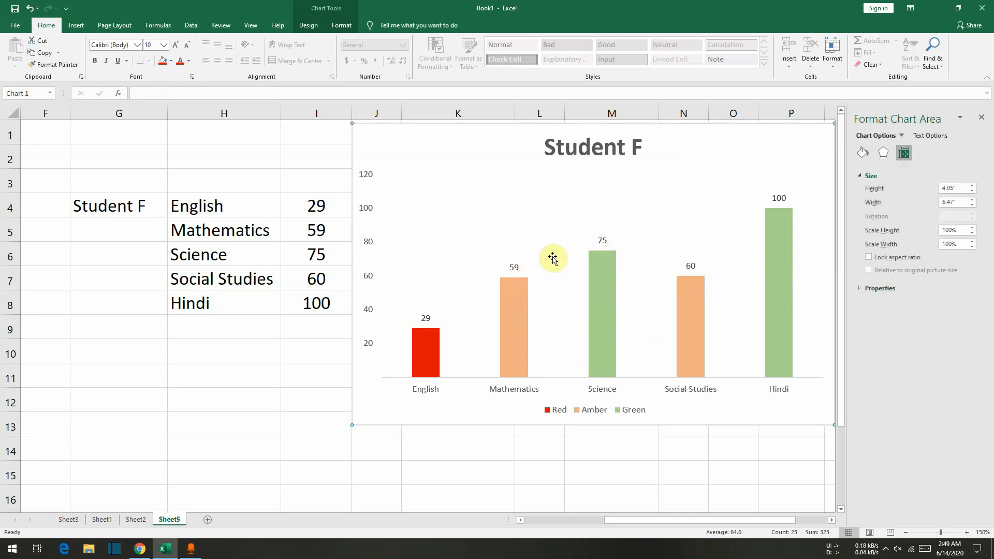
pyautogui.click(427, 317)
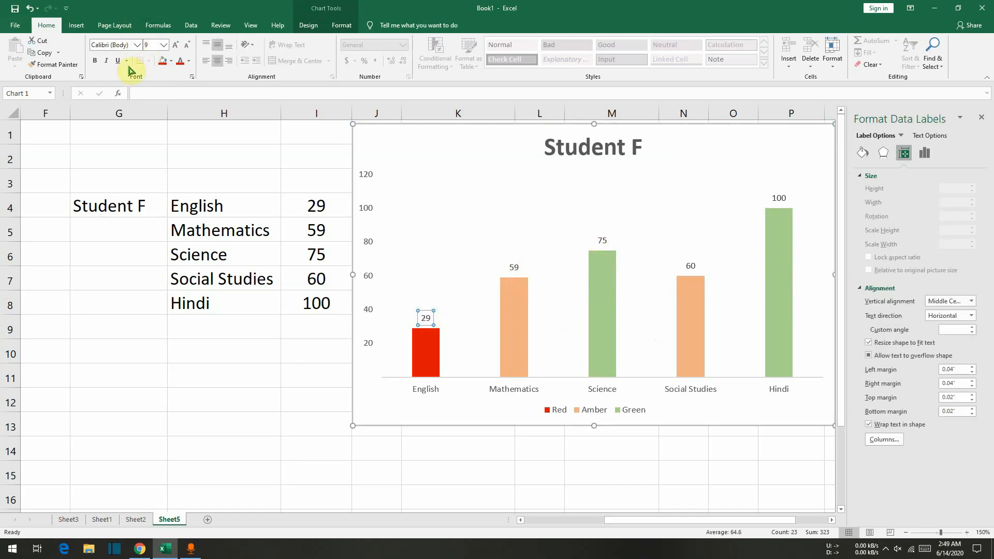
pyautogui.click(96, 60)
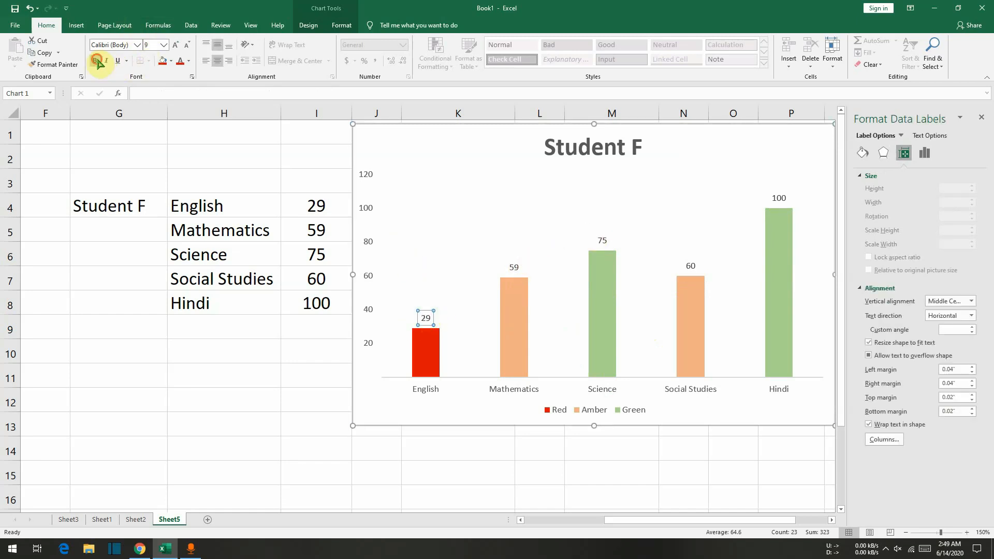
pyautogui.click(163, 45)
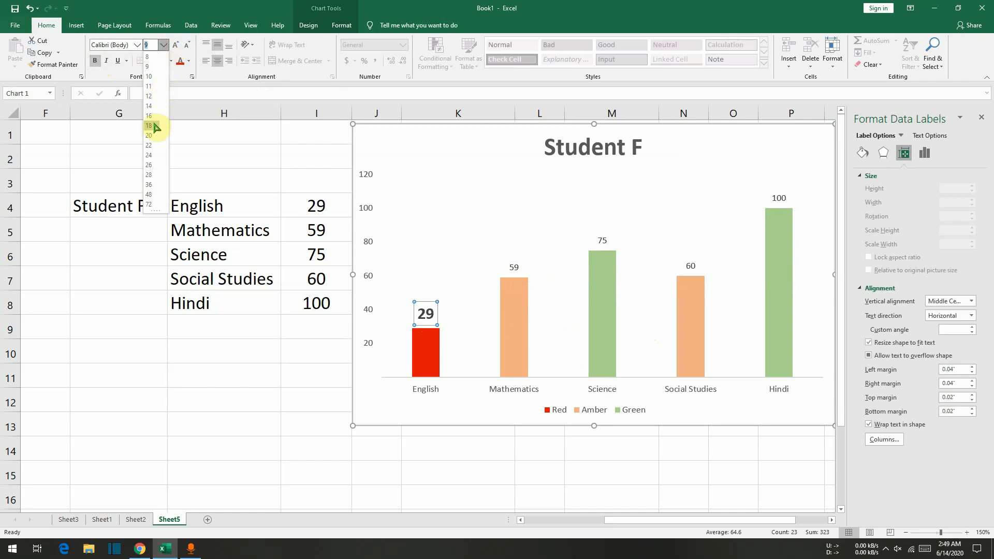
pyautogui.click(154, 126)
# Set the Amber series' data labels for Mathematics and Social Studies to font size 16 and bold.
pyautogui.click(514, 269)
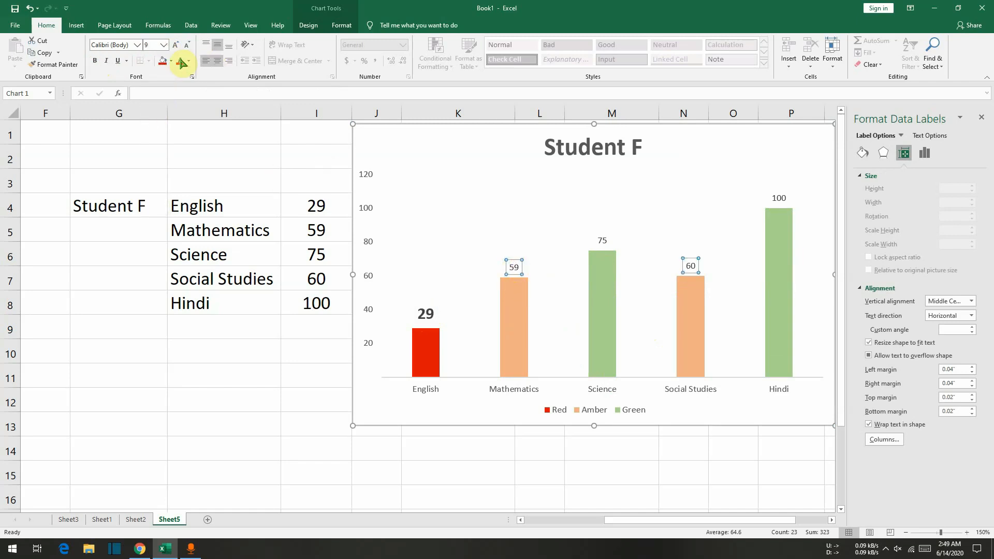
pyautogui.click(164, 45)
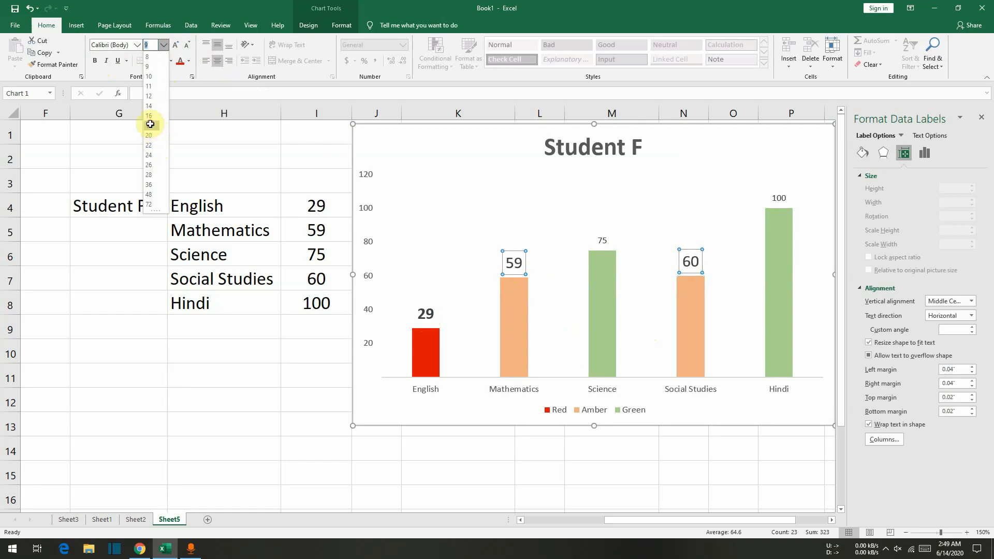
pyautogui.click(150, 124)
pyautogui.hotkey('ctrl', 'b')
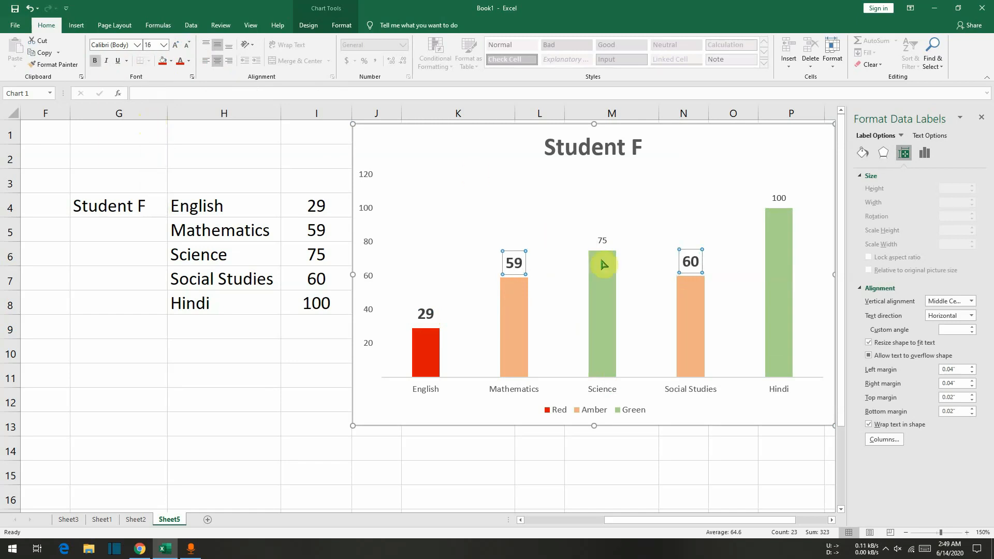
# Set the Green series' data labels for Science and Hindi to size 16 bold, and close the label formatting options.
pyautogui.click(601, 240)
pyautogui.click(163, 45)
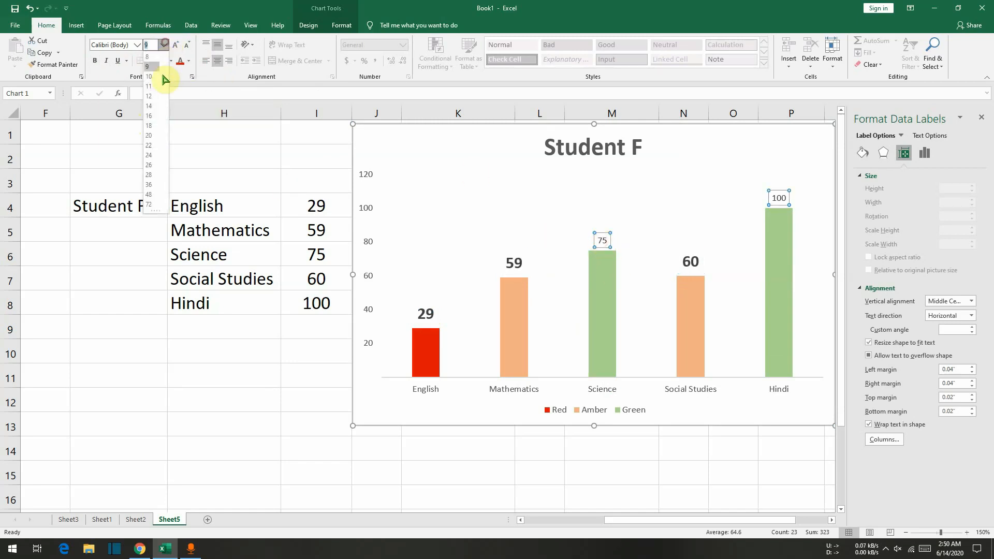
pyautogui.click(156, 125)
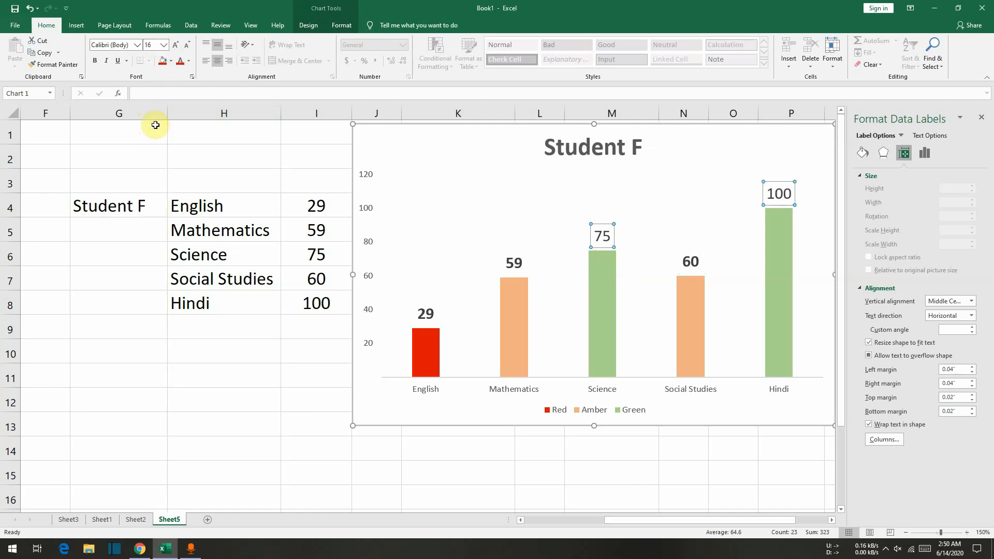
pyautogui.hotkey('ctrl', 'b')
pyautogui.click(982, 119)
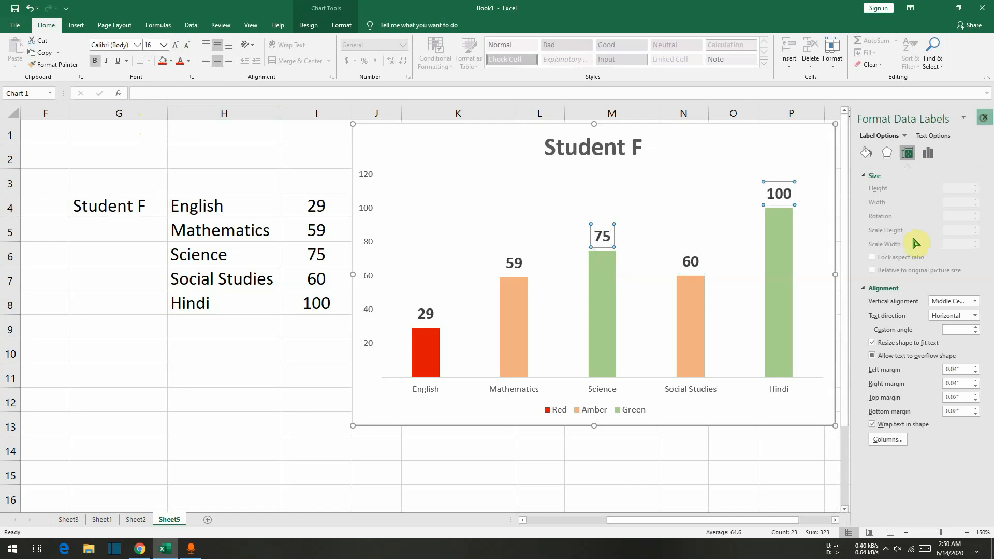
# Nudge the chart slightly down and to the right, and delete its Red, Amber and Green legend.
pyautogui.click(709, 146)
pyautogui.click(715, 145)
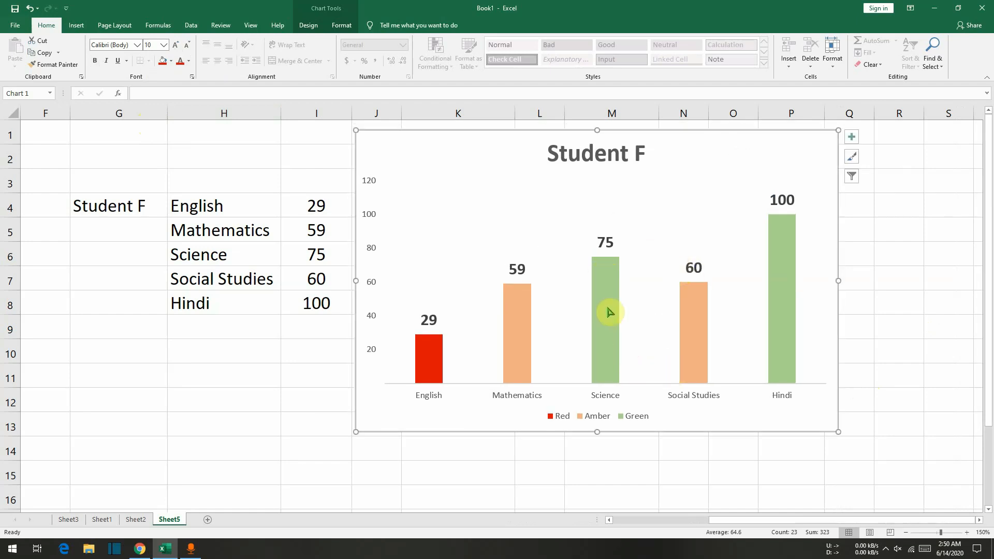
pyautogui.moveTo(608, 311)
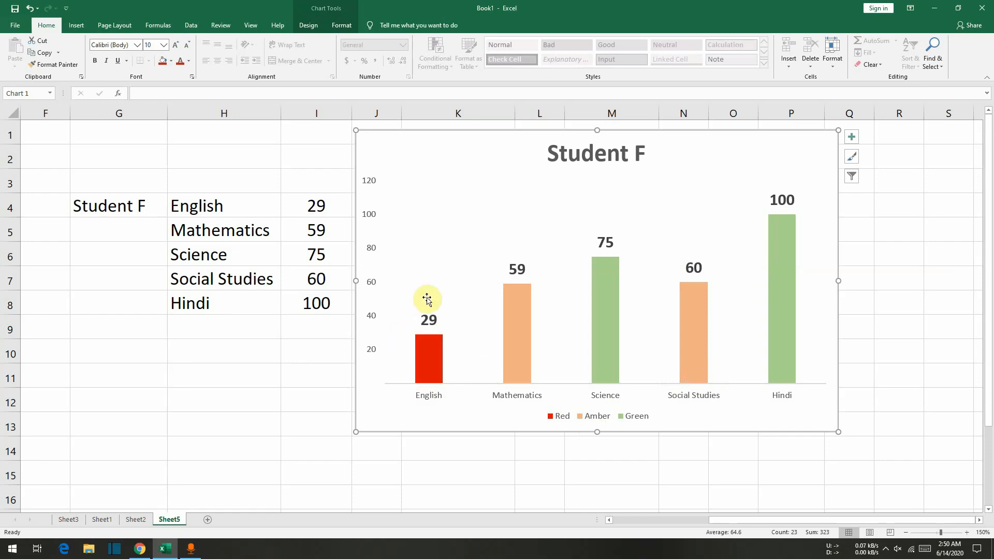
pyautogui.click(602, 420)
pyautogui.press('Delete')
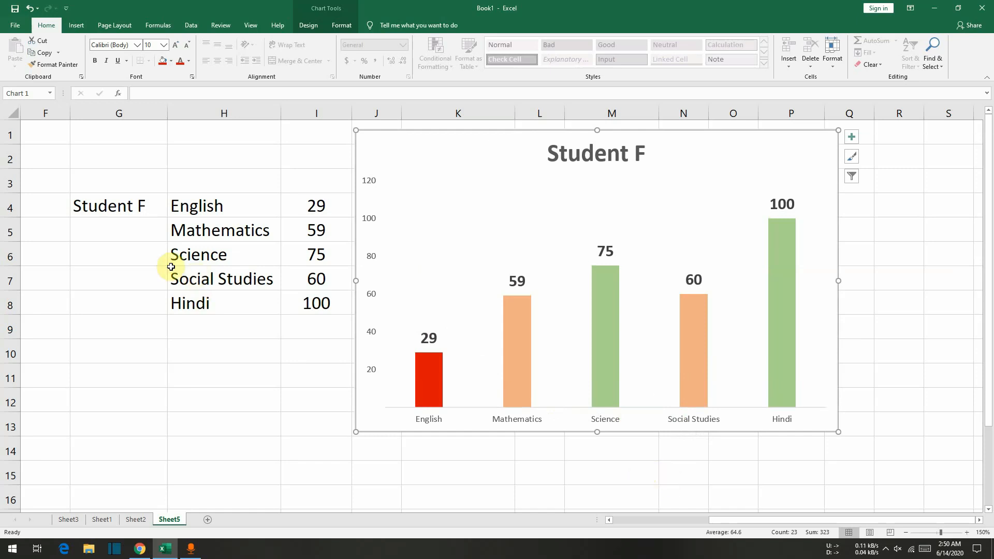
# Choose Student A and Student B in turn from cell G4's drop-down to check the chart's updates.
pyautogui.click(143, 204)
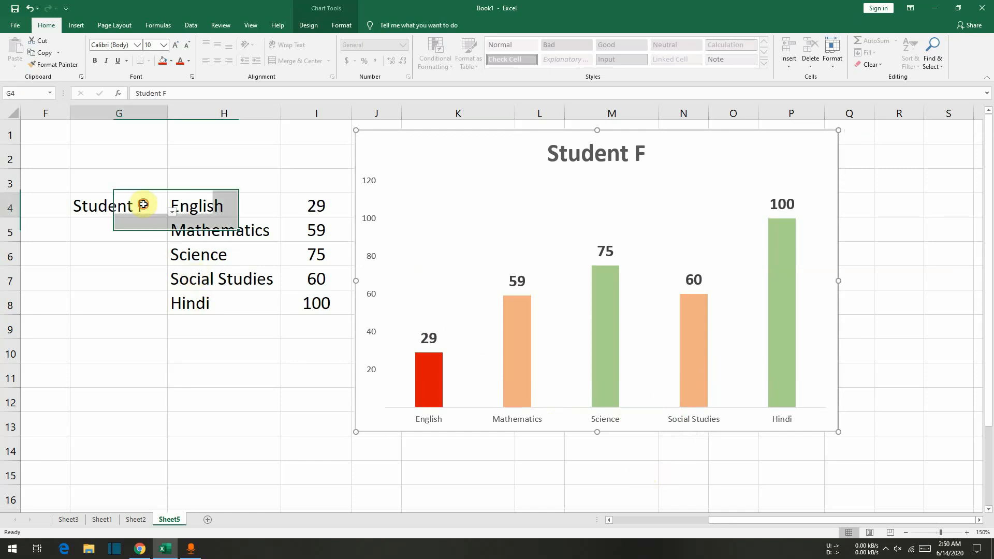
pyautogui.click(172, 212)
pyautogui.click(130, 225)
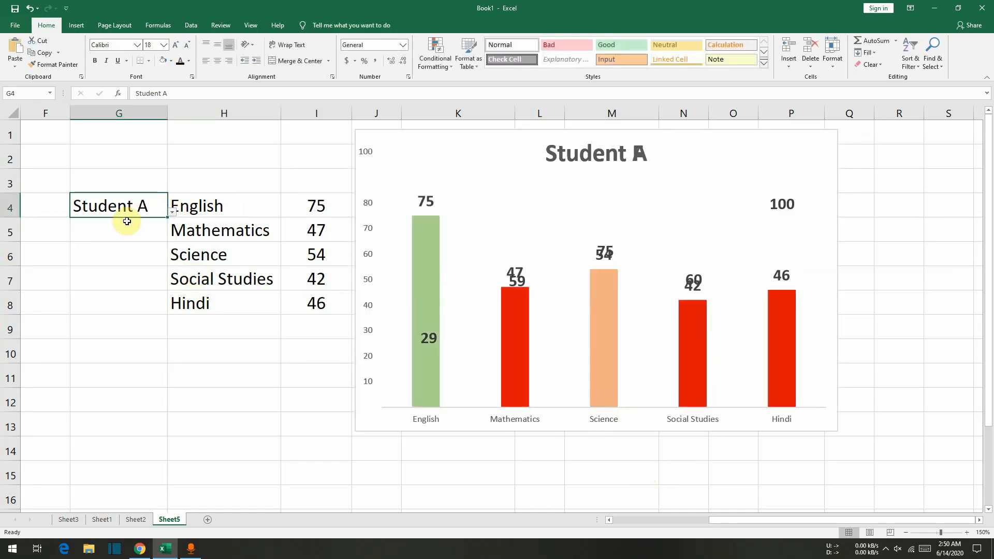
pyautogui.click(171, 211)
pyautogui.click(142, 236)
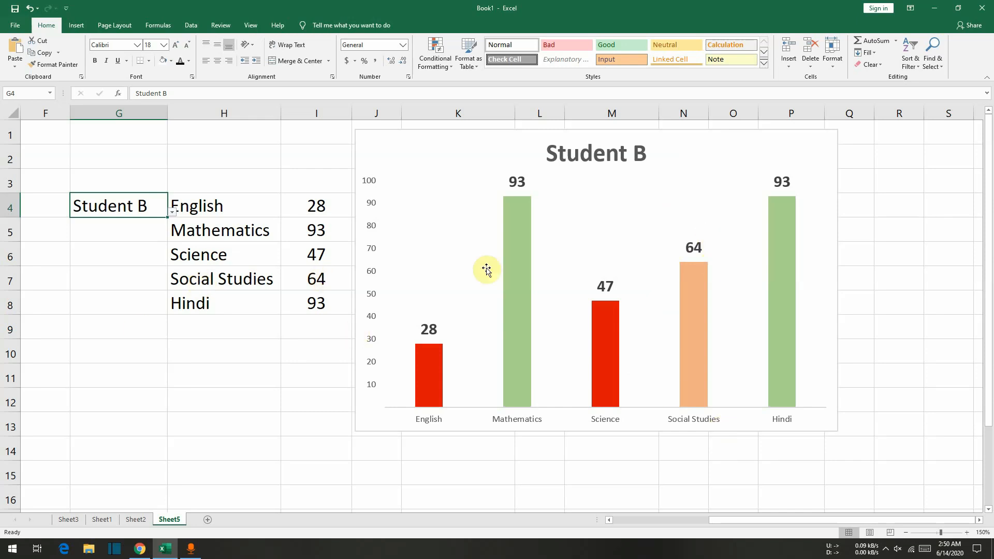
# Switch cell G4 through Student C and Student D to Student E to test the chart's title, labels and column colours.
pyautogui.click(173, 213)
pyautogui.click(123, 244)
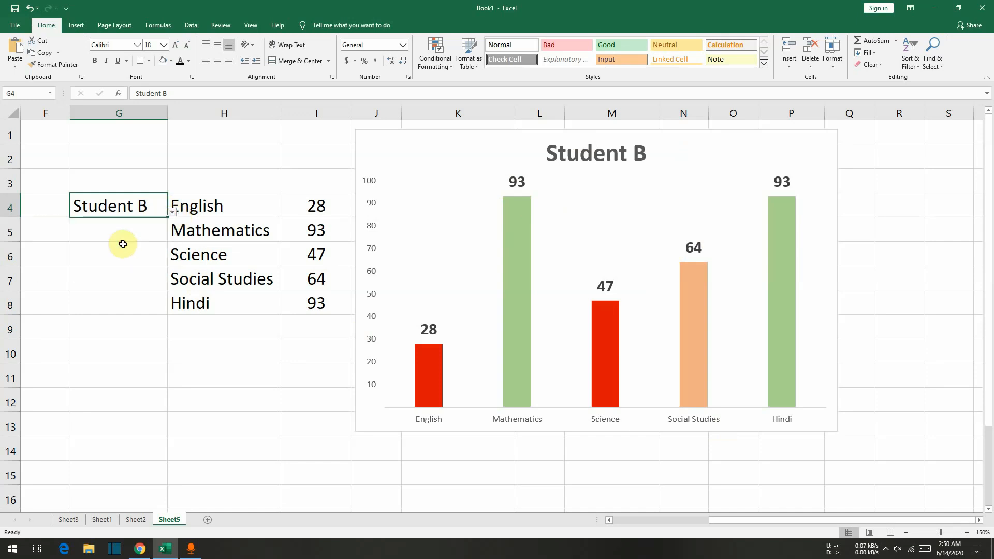
pyautogui.click(173, 213)
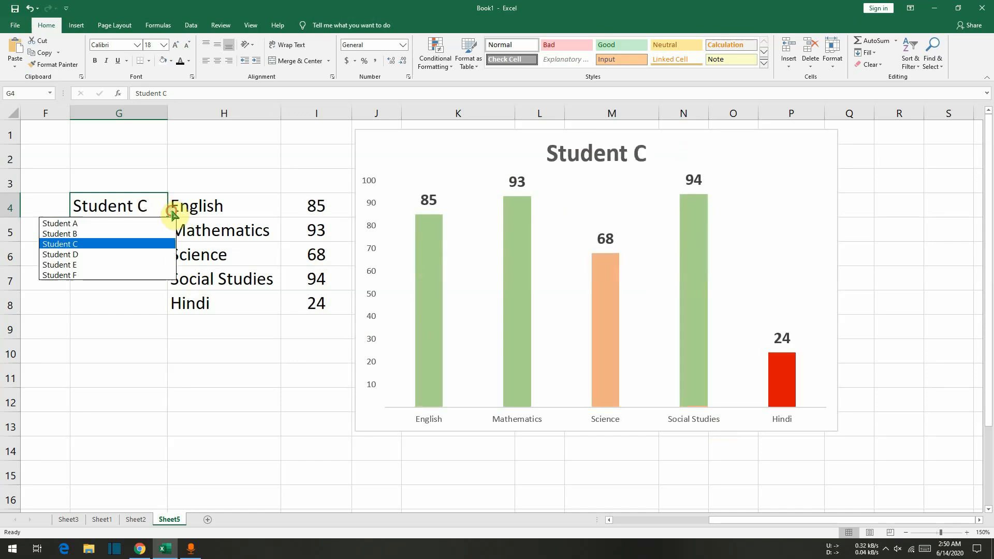
pyautogui.click(136, 257)
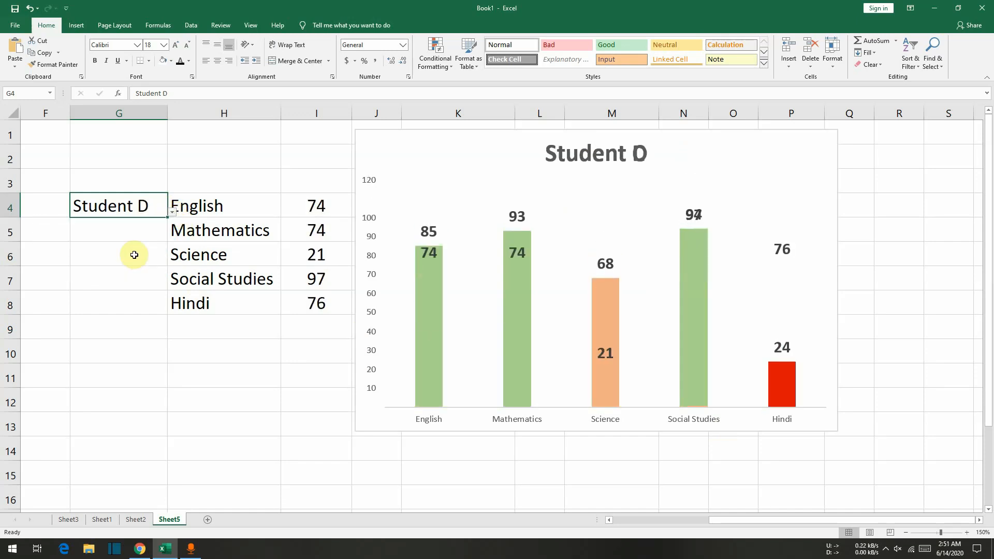
pyautogui.click(176, 216)
pyautogui.click(158, 211)
pyautogui.click(172, 212)
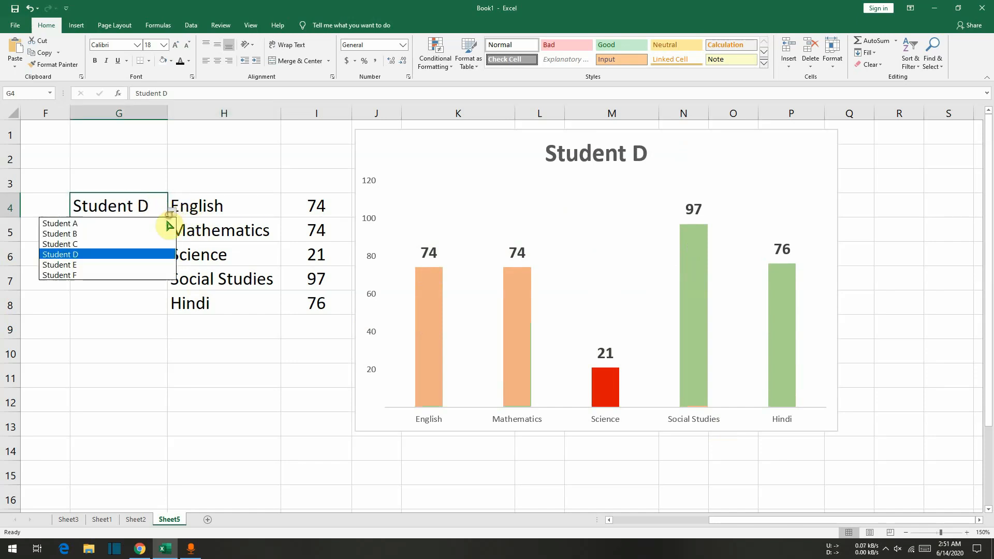
pyautogui.click(133, 262)
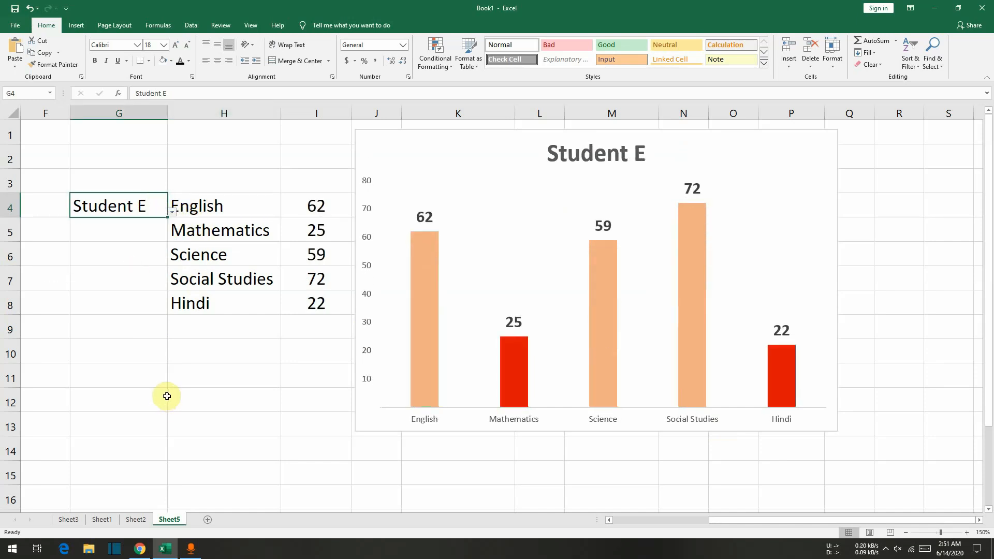